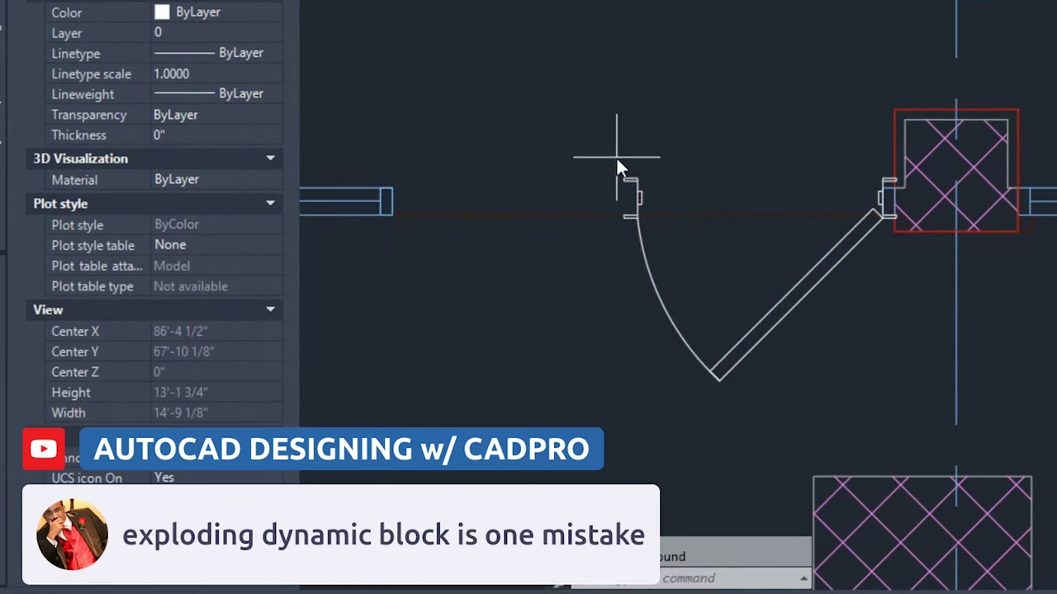
- Pan between the store plan and the lower floor plan, then zoom in on the accessible restrooms
left_click(633, 191)
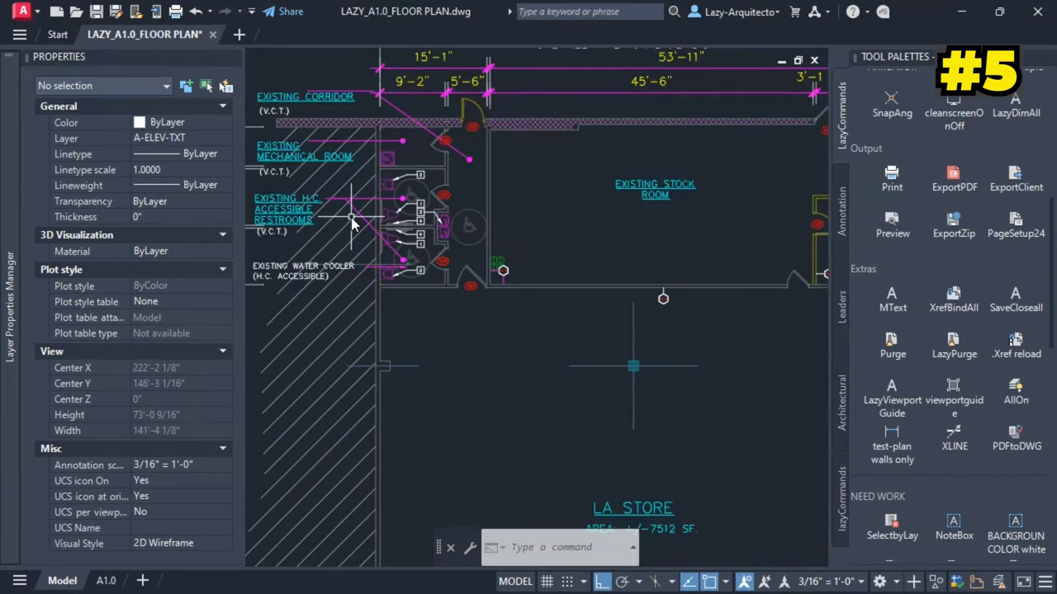
scroll(445, 159, "down", 5)
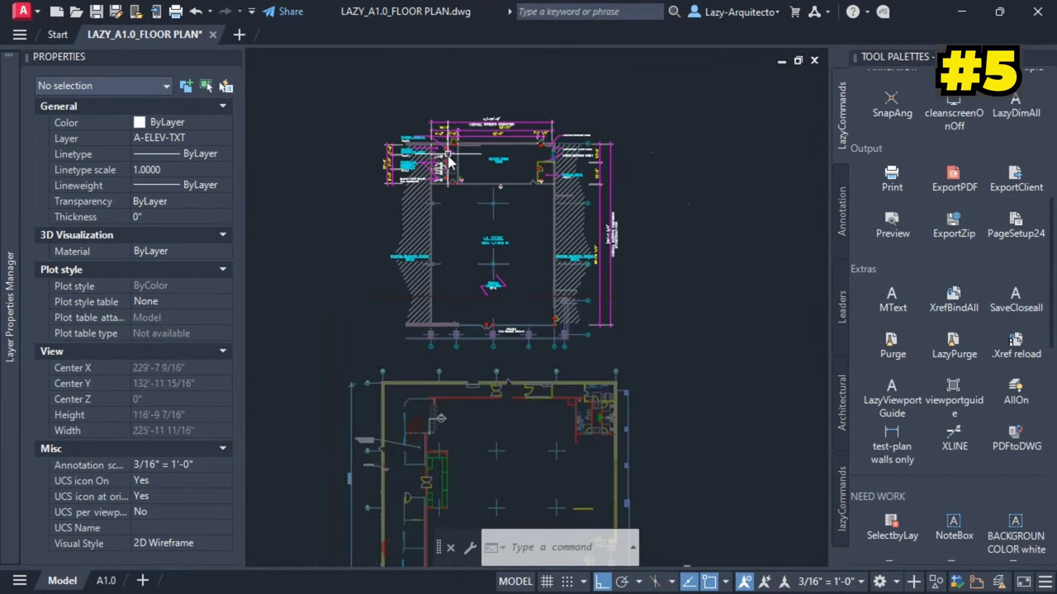
middle_click_drag(473, 363, 472, 290)
scroll(484, 405, "up", 3)
middle_click_drag(604, 246, 596, 273)
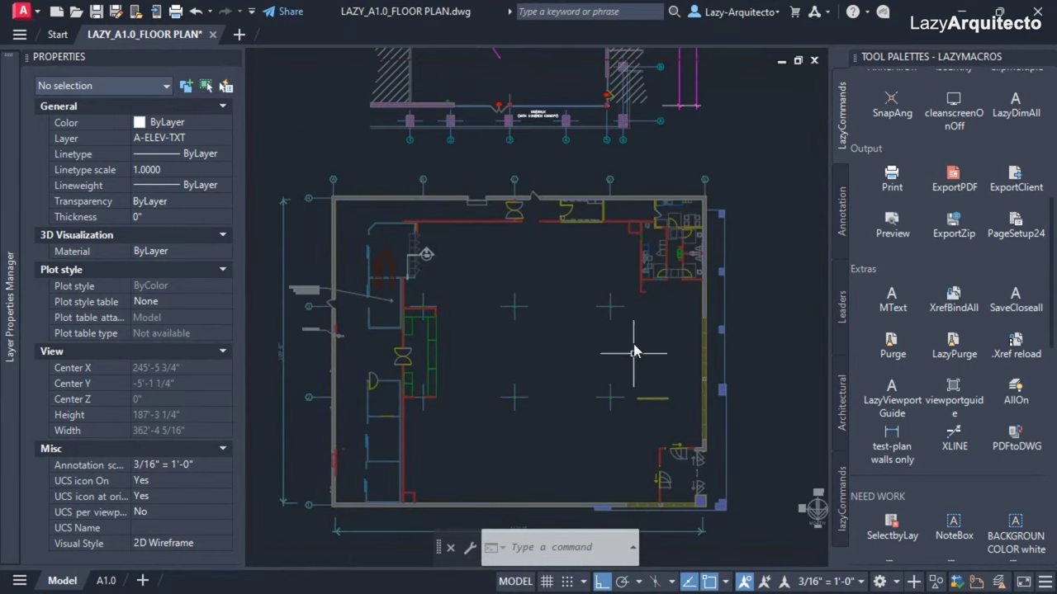
middle_click_drag(519, 206, 425, 538)
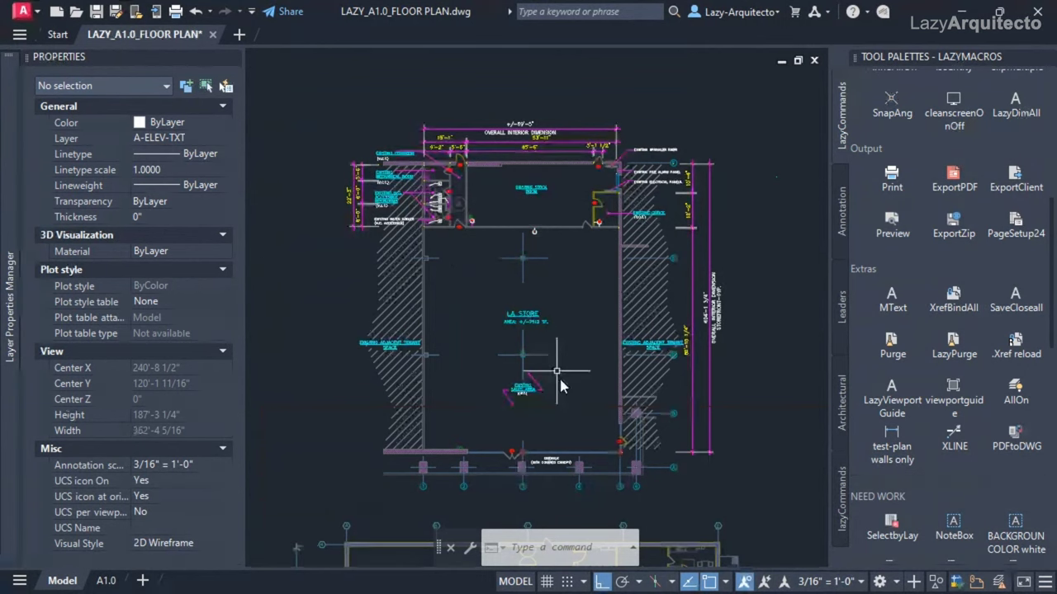
middle_click_drag(559, 448, 549, 206)
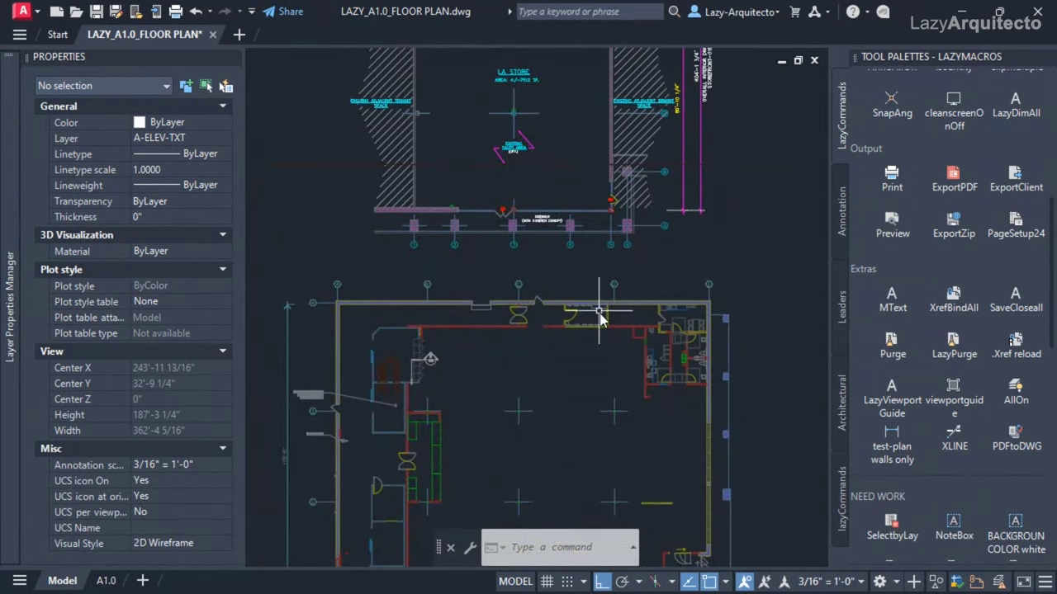
scroll(719, 361, "up", 4)
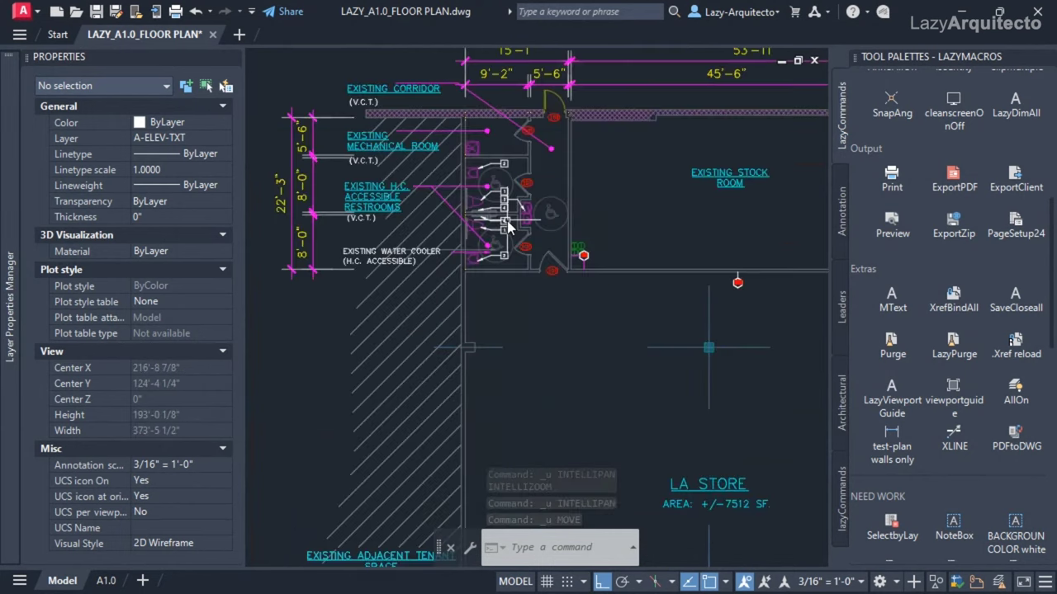
scroll(546, 215, "up", 5)
middle_click_drag(546, 215, 541, 222)
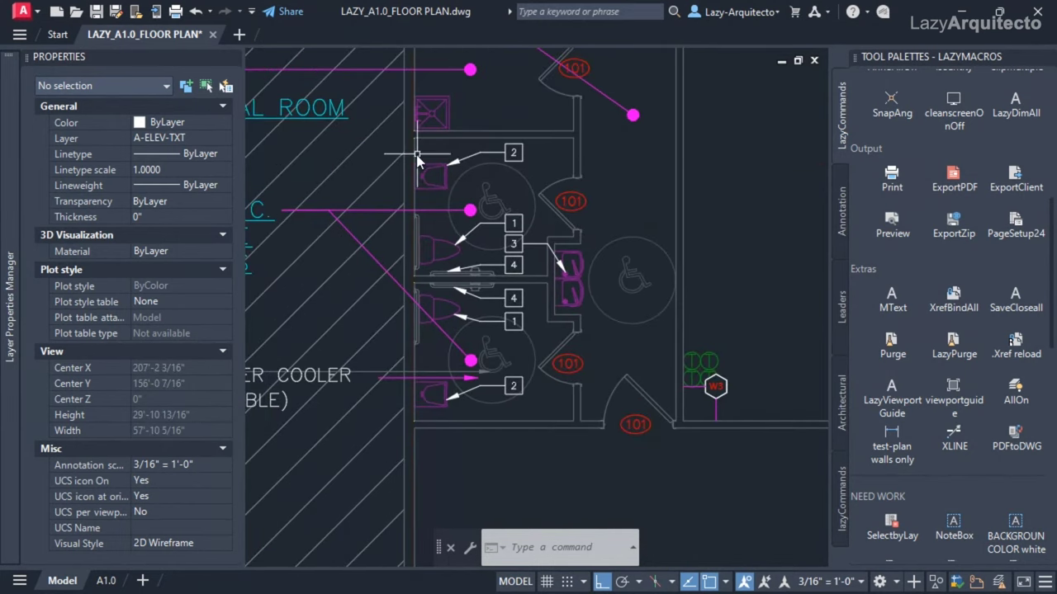
- Window-select the restroom's nine numbered tags and leaders and start moving them with M
left_click(394, 126)
left_click(611, 457)
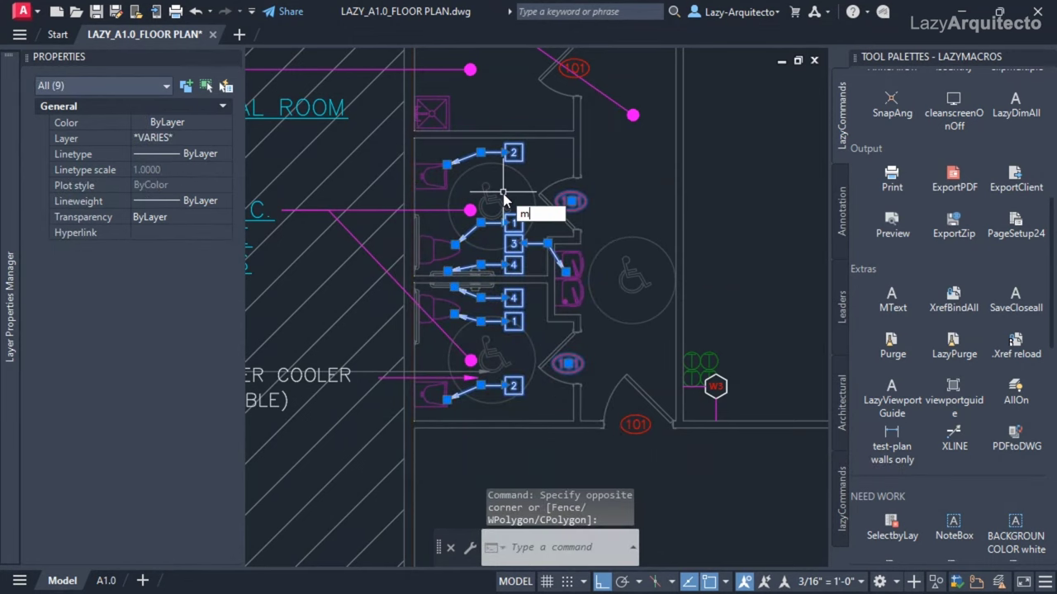
type("m")
key("Return")
scroll(497, 165, "up", 2)
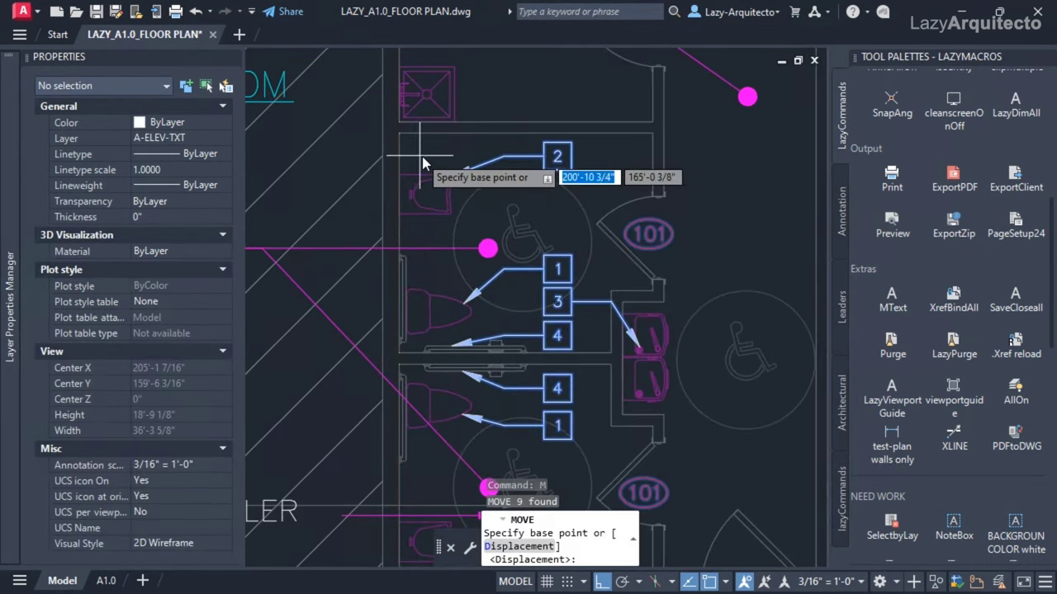
scroll(418, 156, "up", 2)
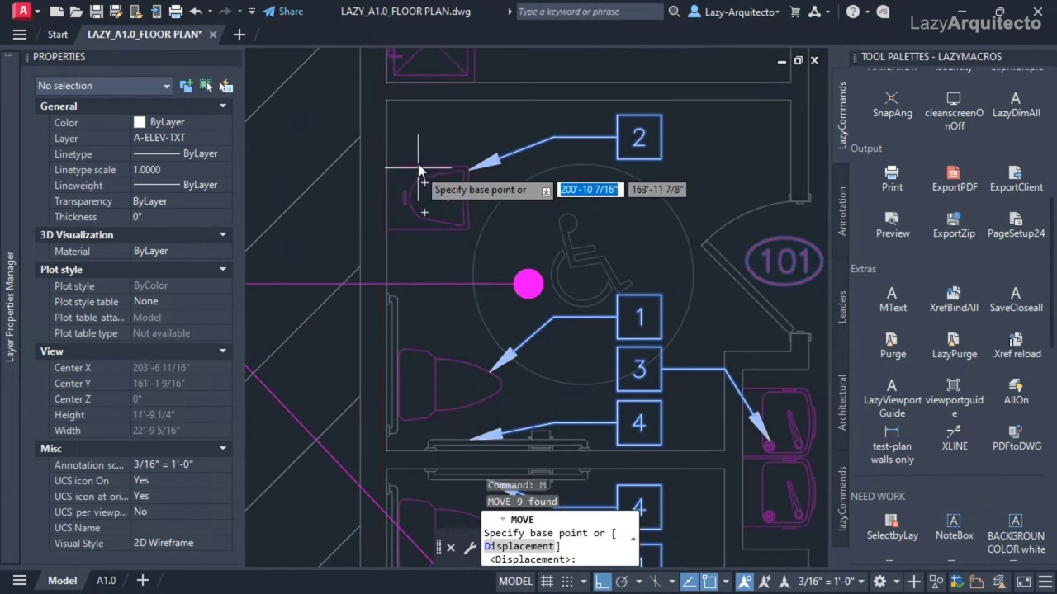
- Move the tags from the room corner to the matching wall corner in the other plan
left_click(386, 99)
scroll(388, 116, "down", 5)
scroll(483, 207, "up", 2)
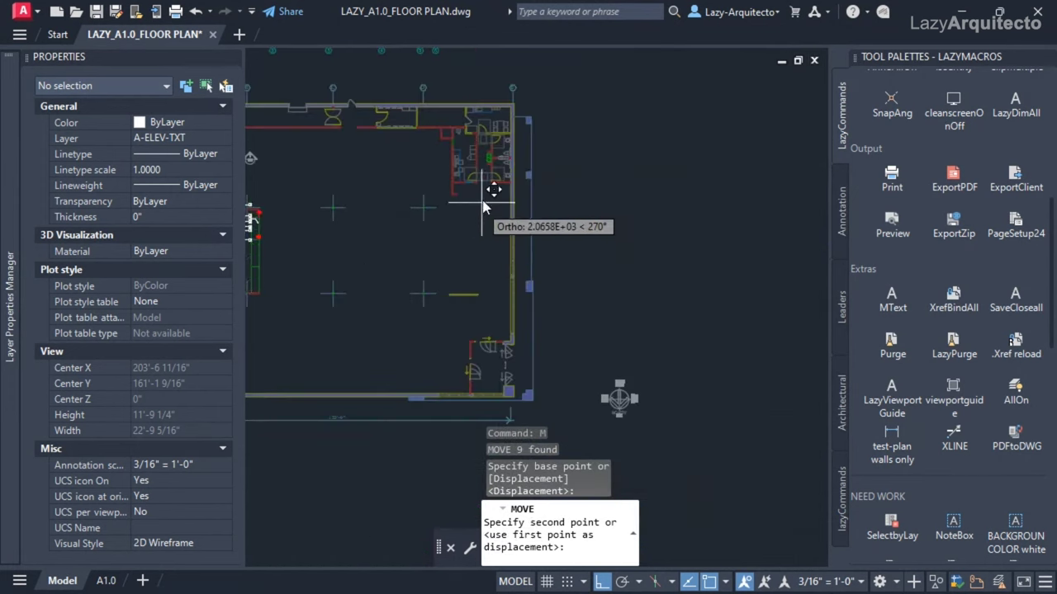
scroll(520, 272, "up", 5)
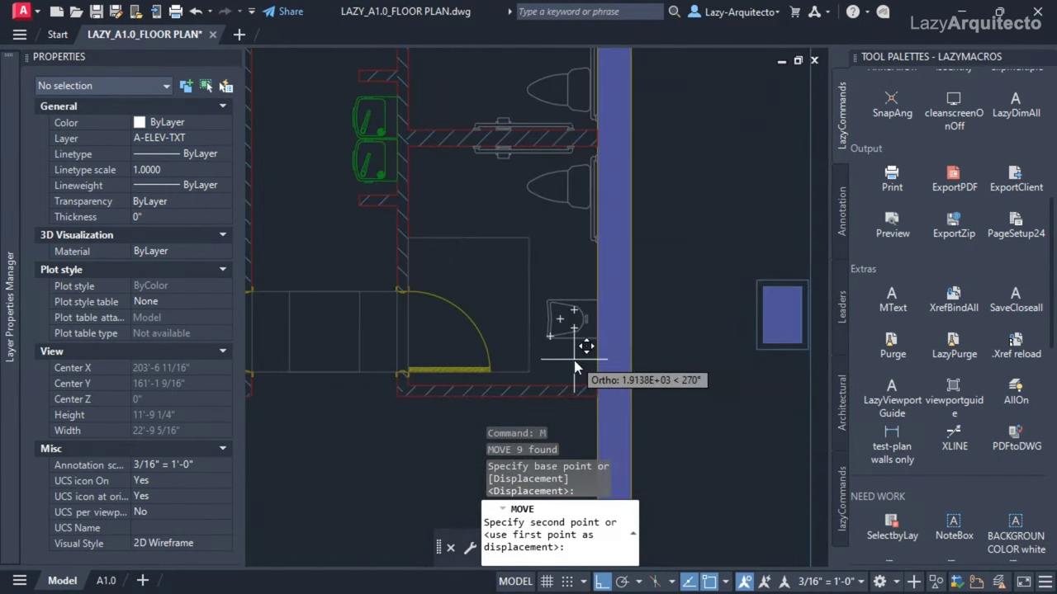
scroll(585, 360, "up", 2)
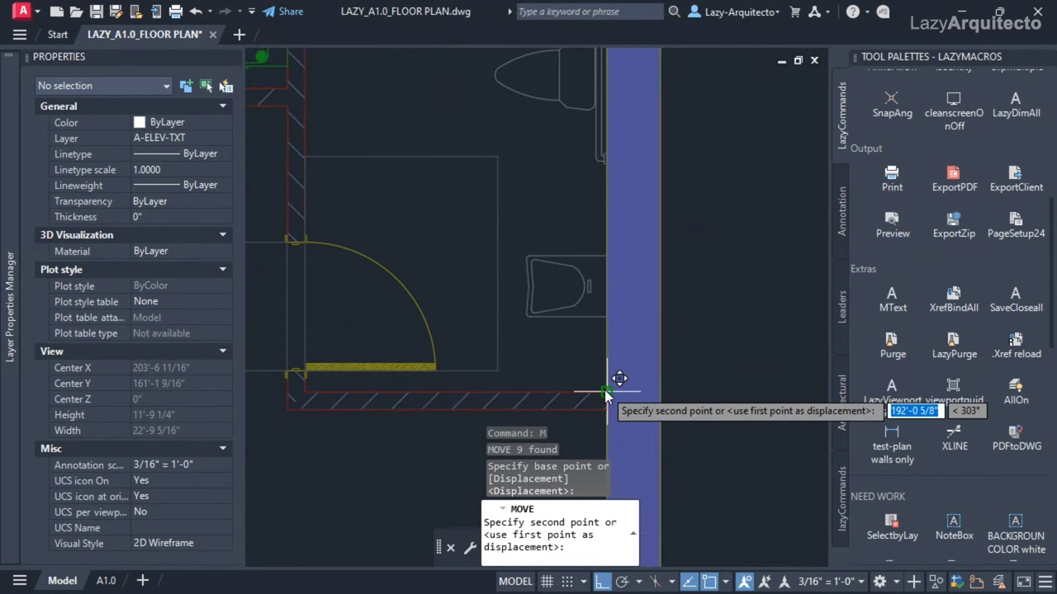
left_click(606, 389)
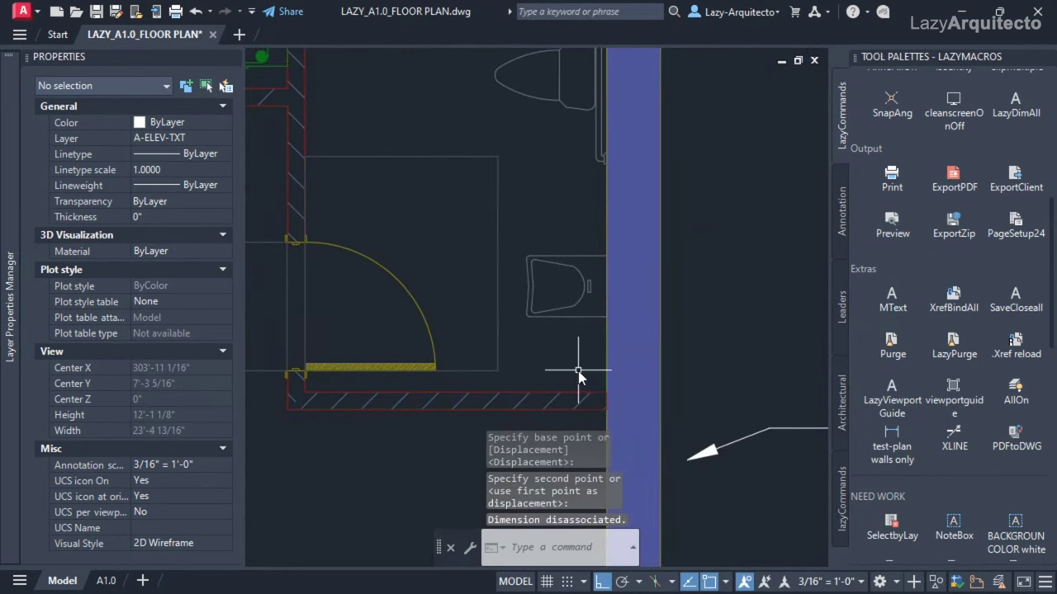
scroll(578, 378, "down", 3)
- Rotate the previously selected nine tags 180° about the wall corner with RO
type("RO")
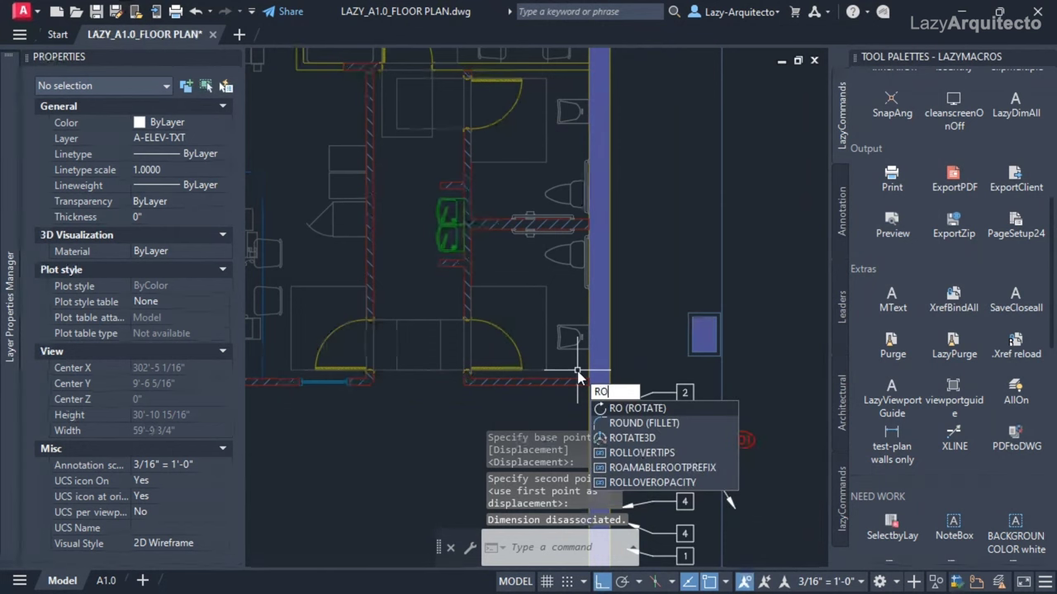
key("Return")
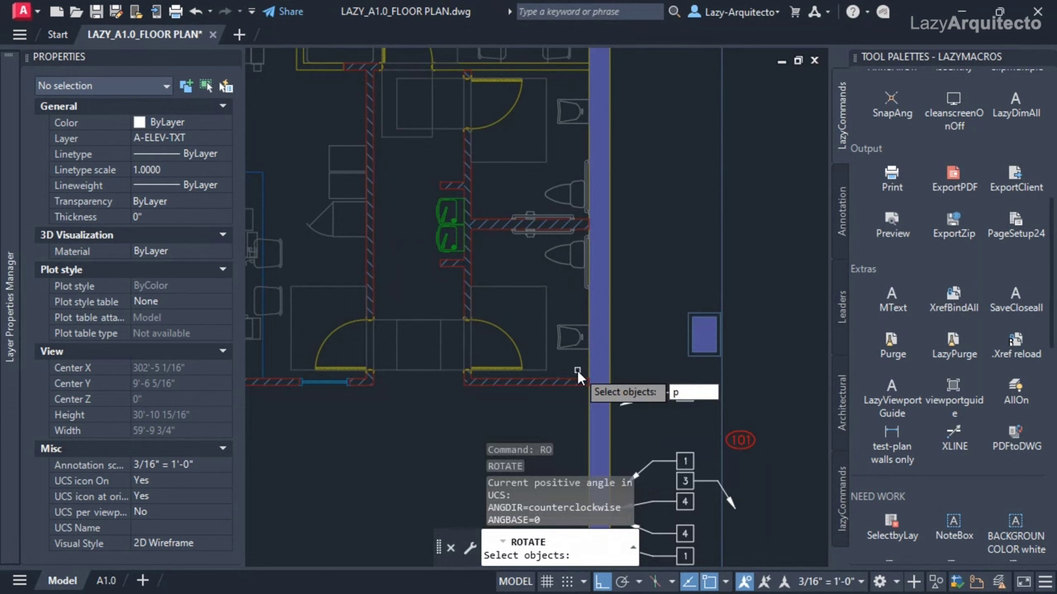
key("Return")
key("Return")
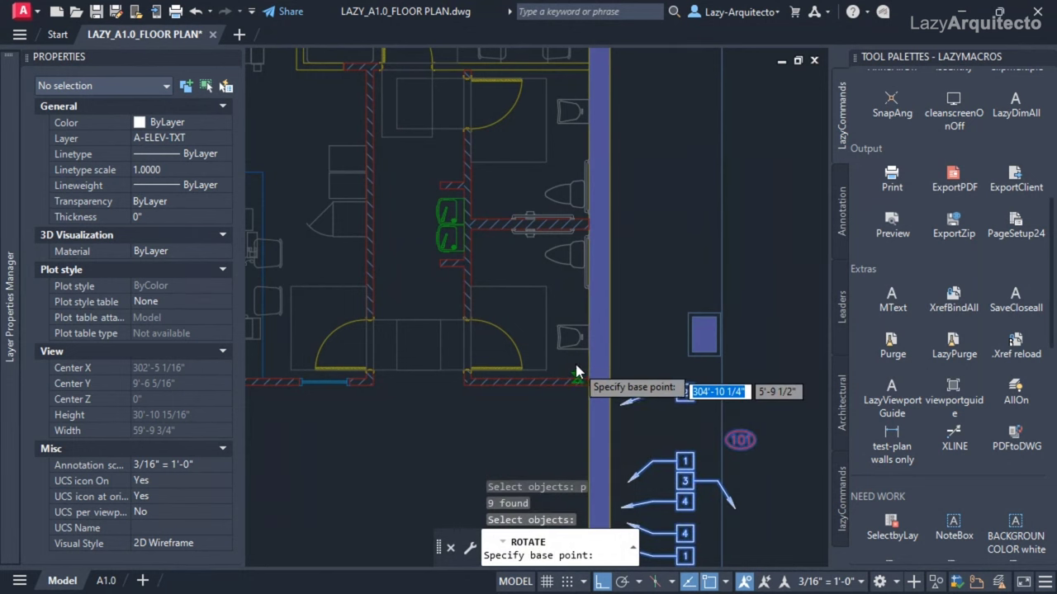
mouse_move(578, 368)
middle_mouse_down()
mouse_move(567, 244)
mouse_move(568, 270)
middle_mouse_up()
scroll(574, 277, "up", 2)
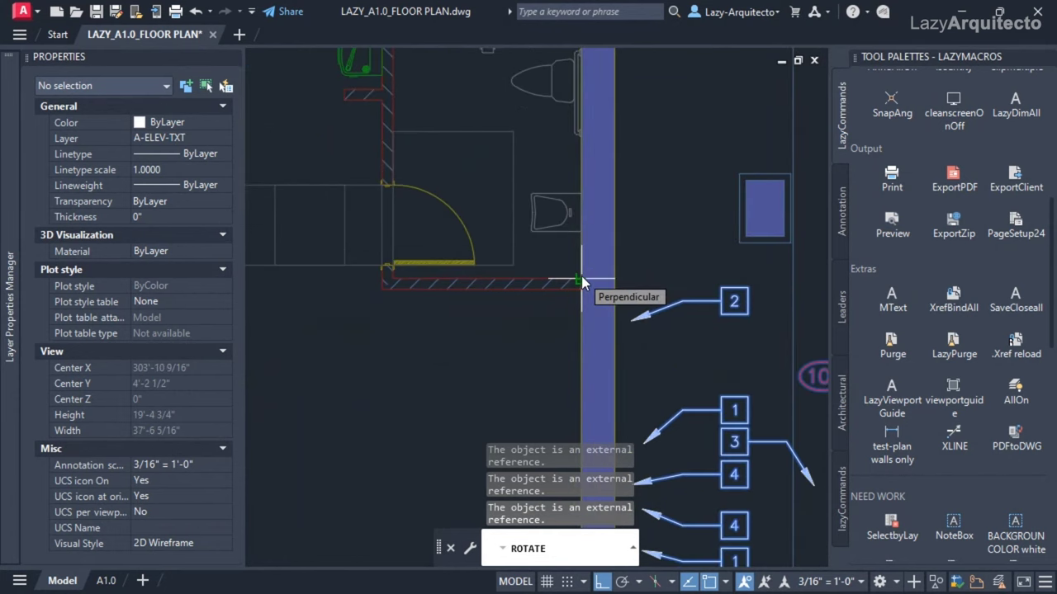
left_click(581, 283)
scroll(580, 281, "down", 4)
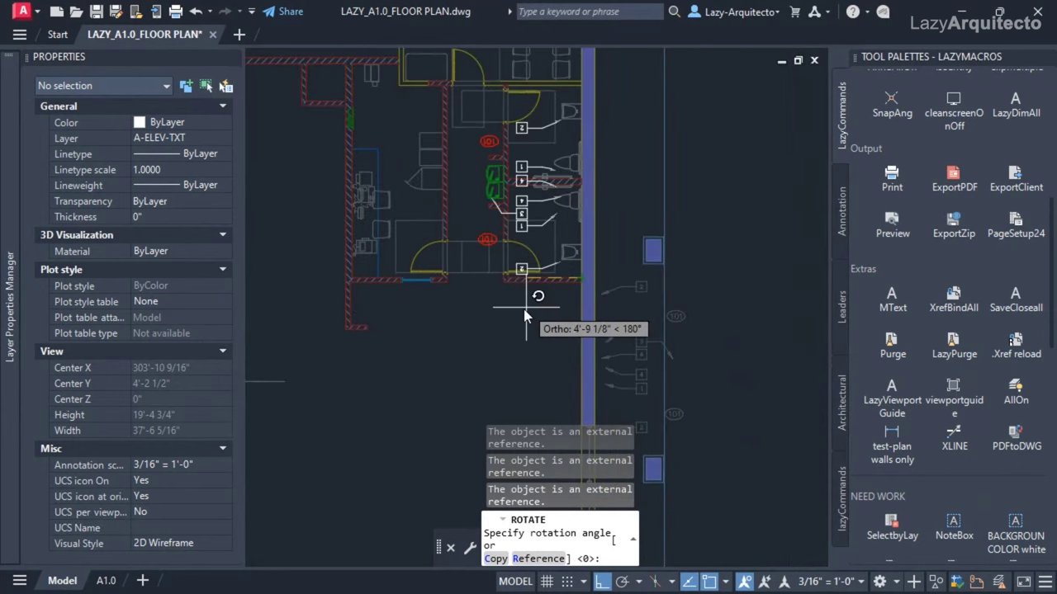
key("Return")
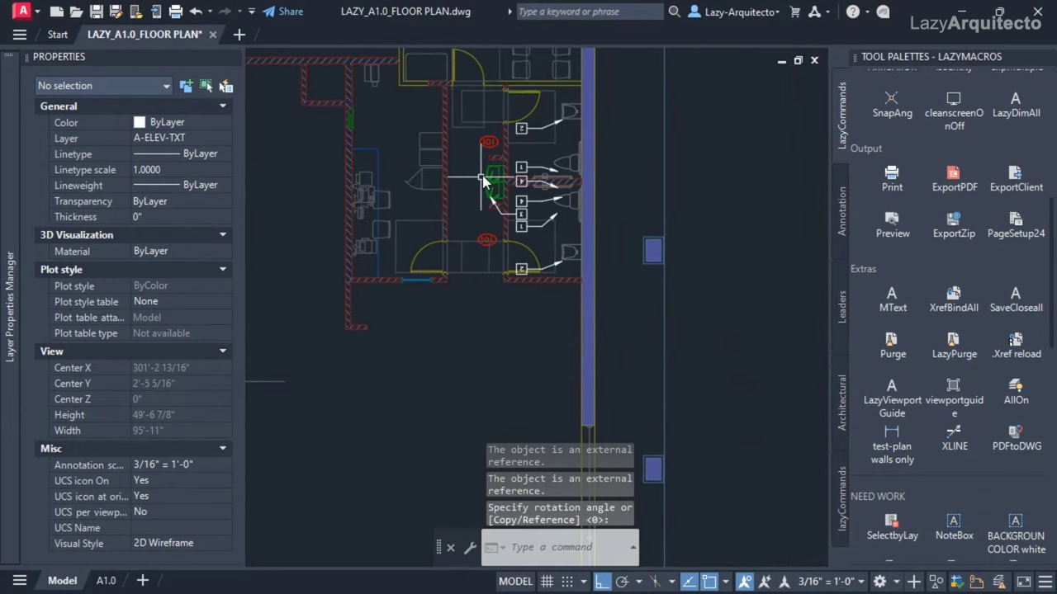
scroll(487, 172, "up", 3)
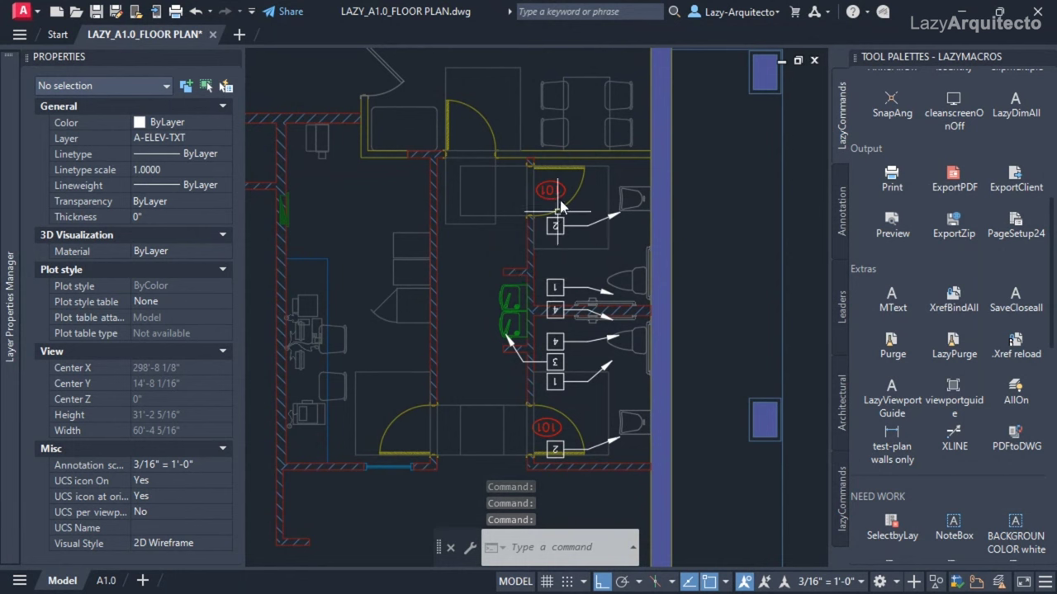
- Run TORIENT on a window selection of the restroom tags
type("r")
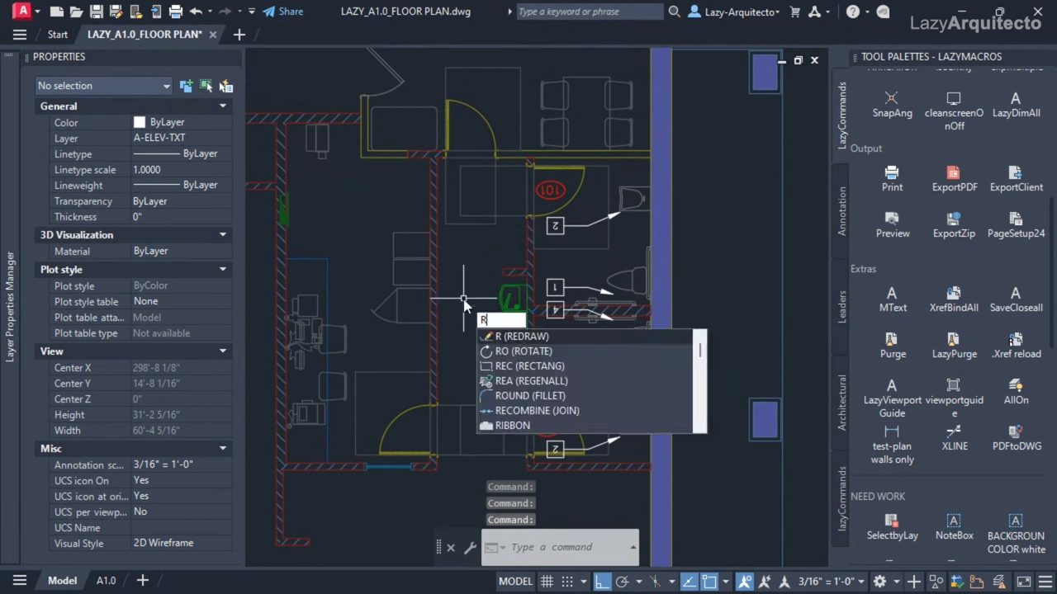
key("Escape")
type("t")
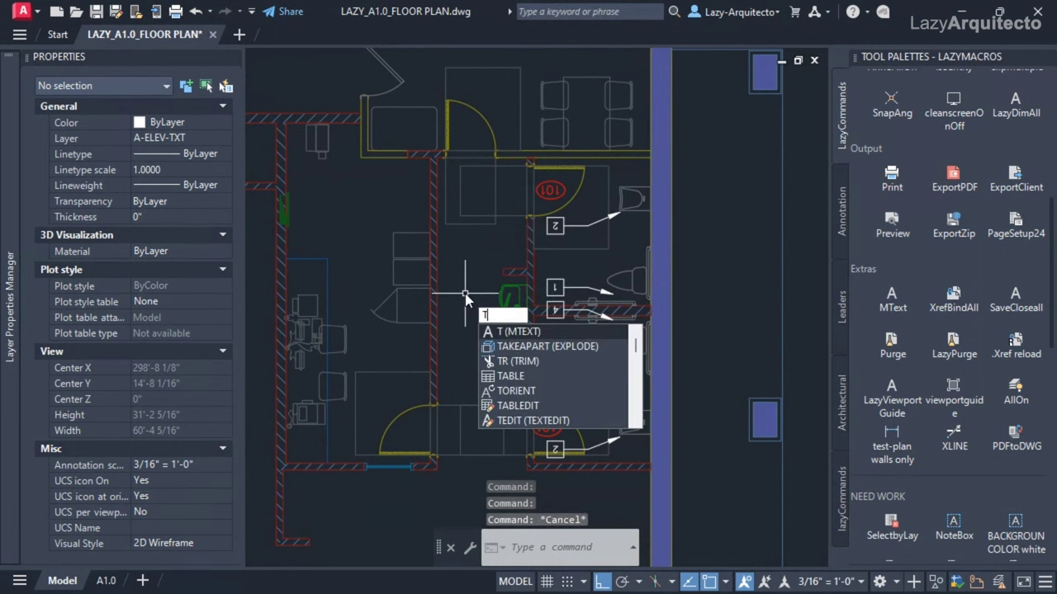
type("or")
left_click(513, 347)
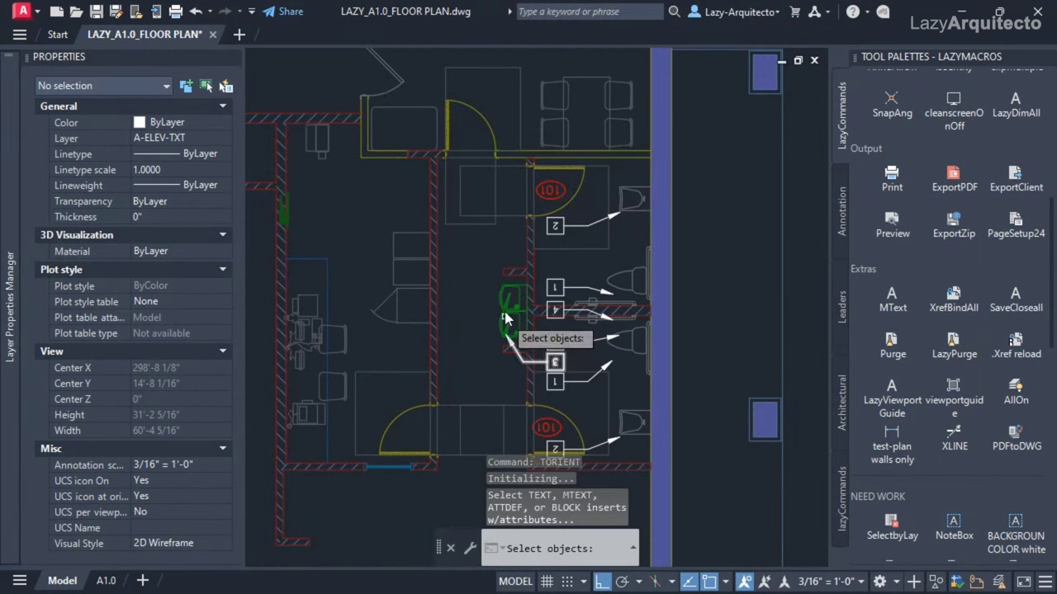
scroll(459, 169, "down", 2)
left_click(460, 171)
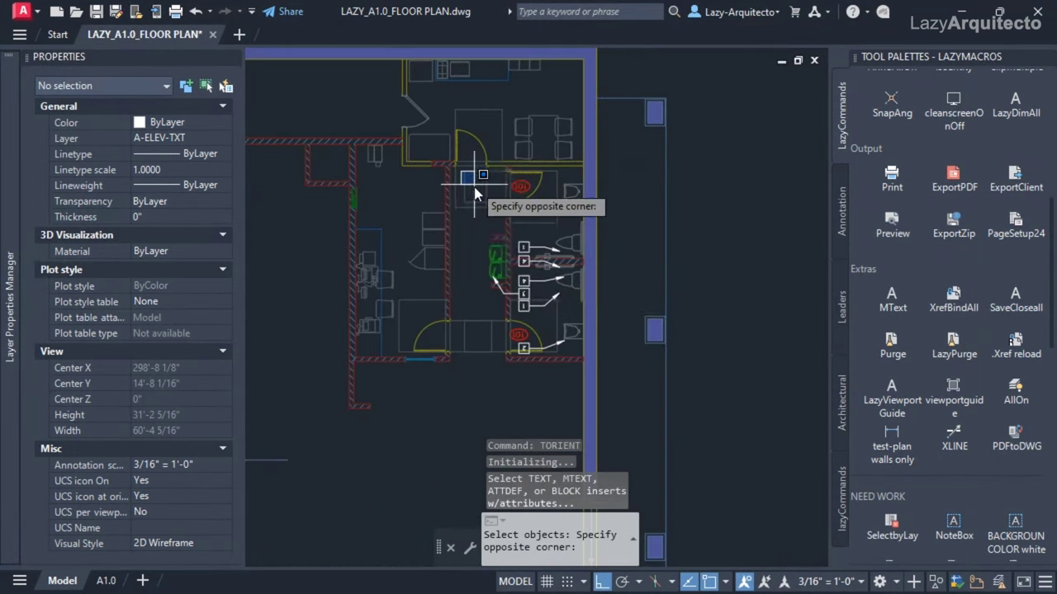
left_click(615, 388)
scroll(467, 307, "up", 3)
key("Return")
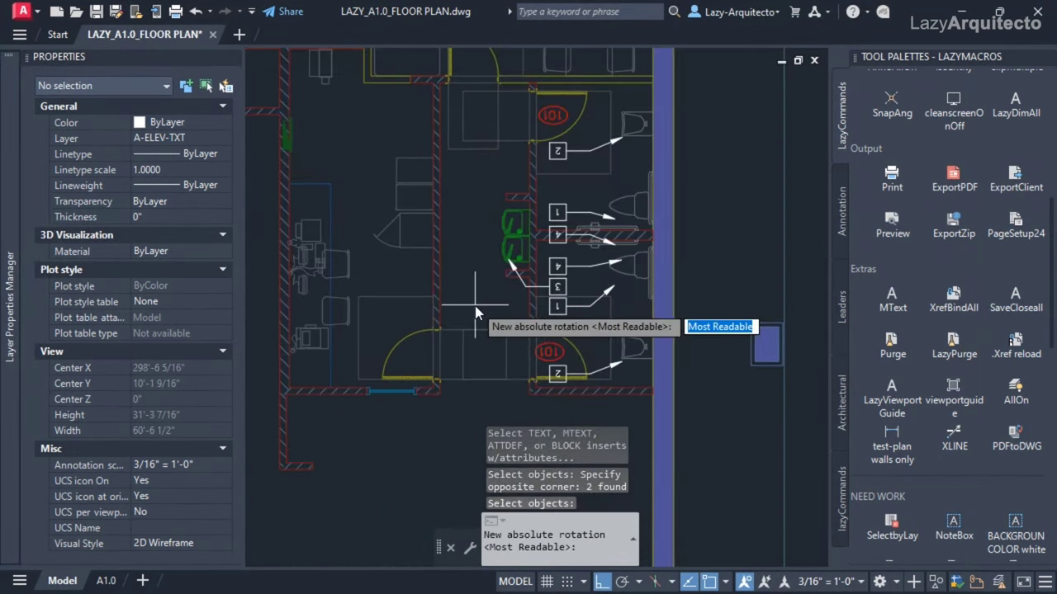
- Set a horizontal reading angle so the 101 tags read right way up, then clear the selection
left_click(467, 308)
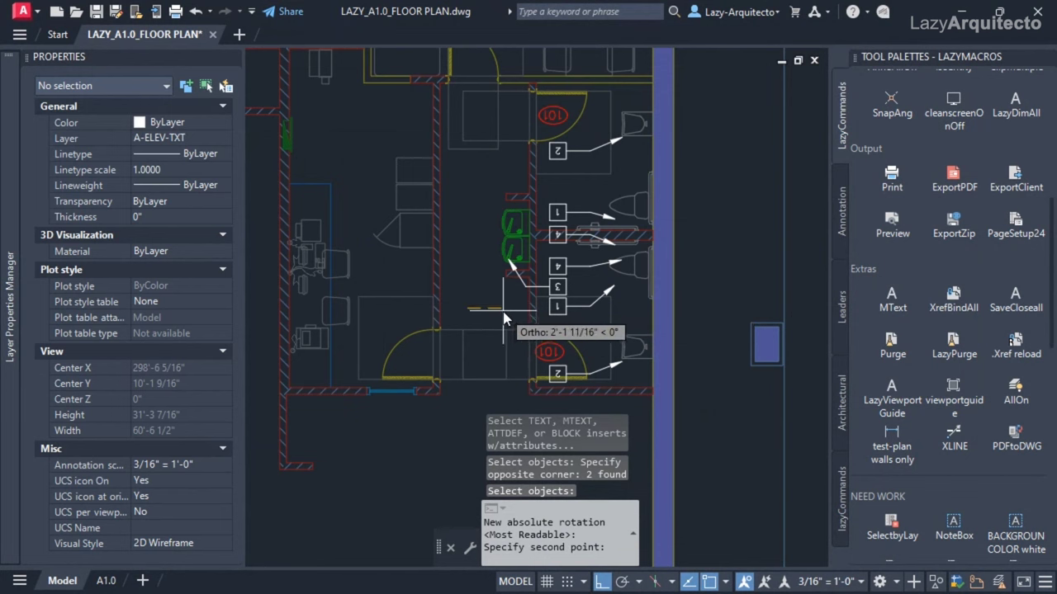
left_click(504, 318)
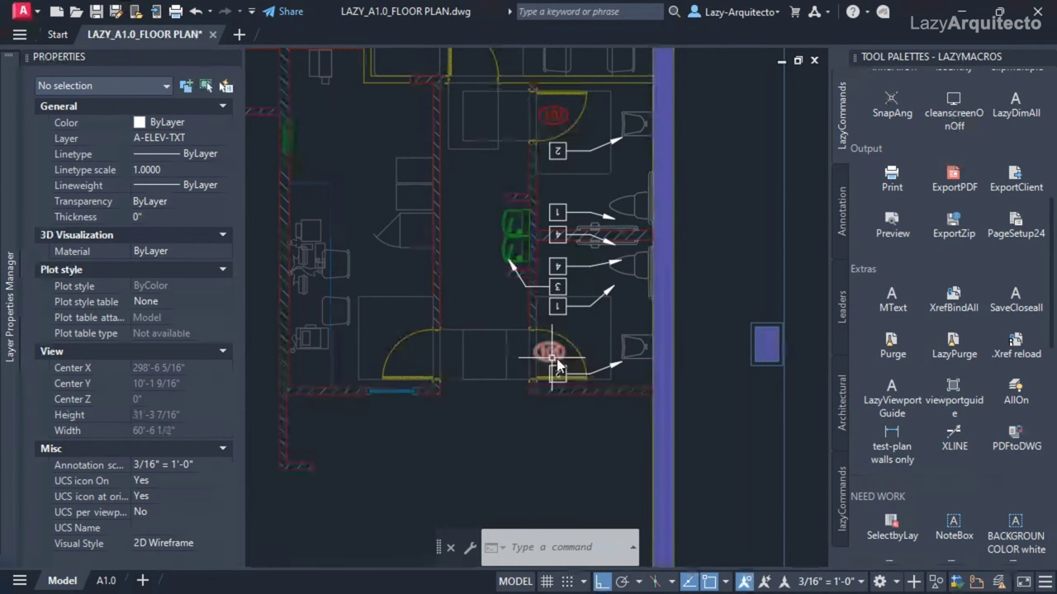
mouse_move(546, 350)
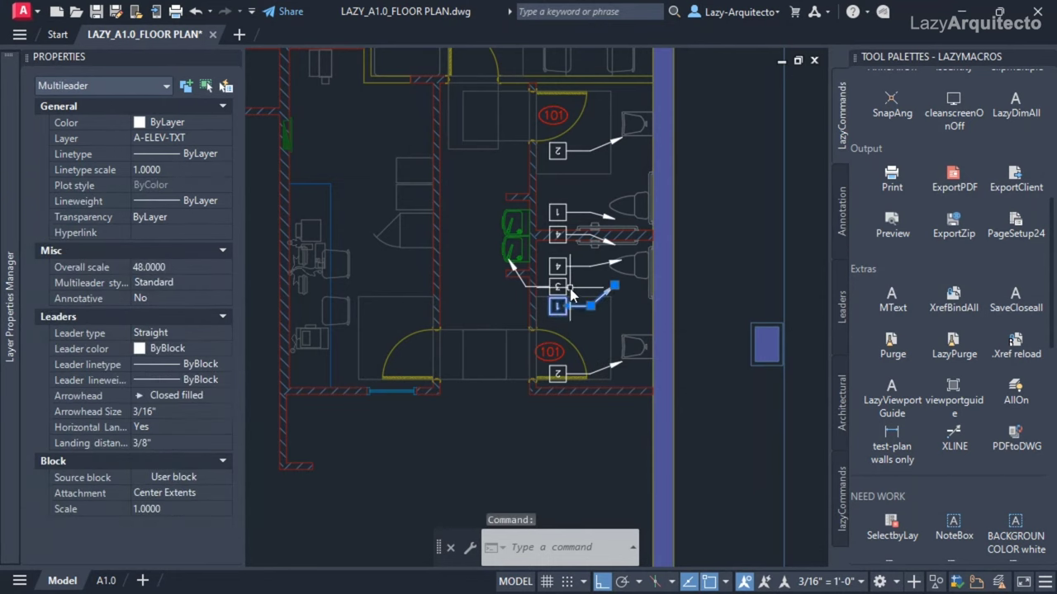
key("Escape")
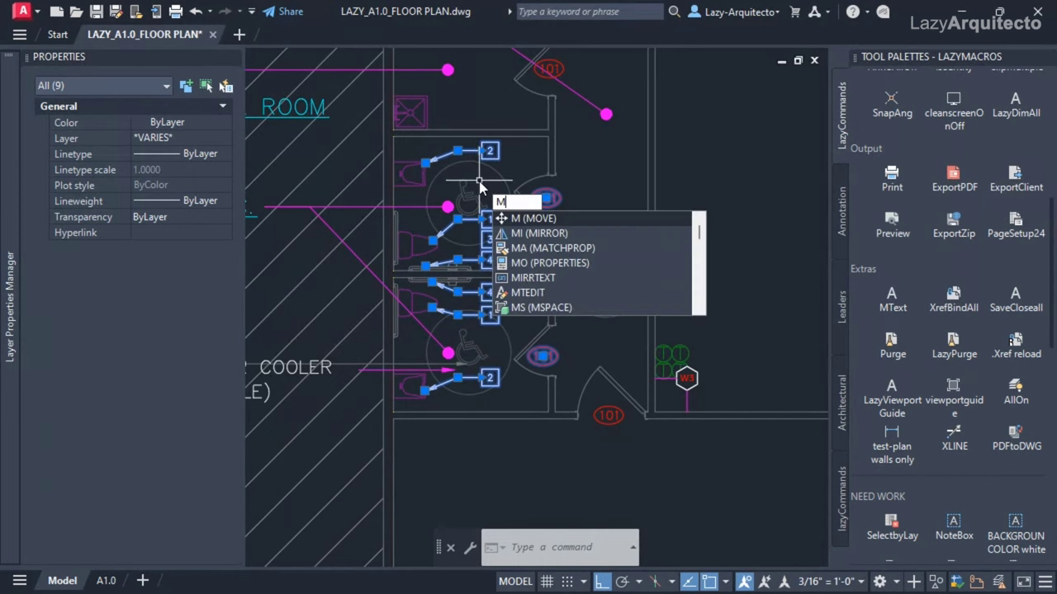
- Move the nine fixture tags from a tag endpoint to the restroom wall endpoint by the blue east wall
key("Return")
scroll(483, 187, "up", 2)
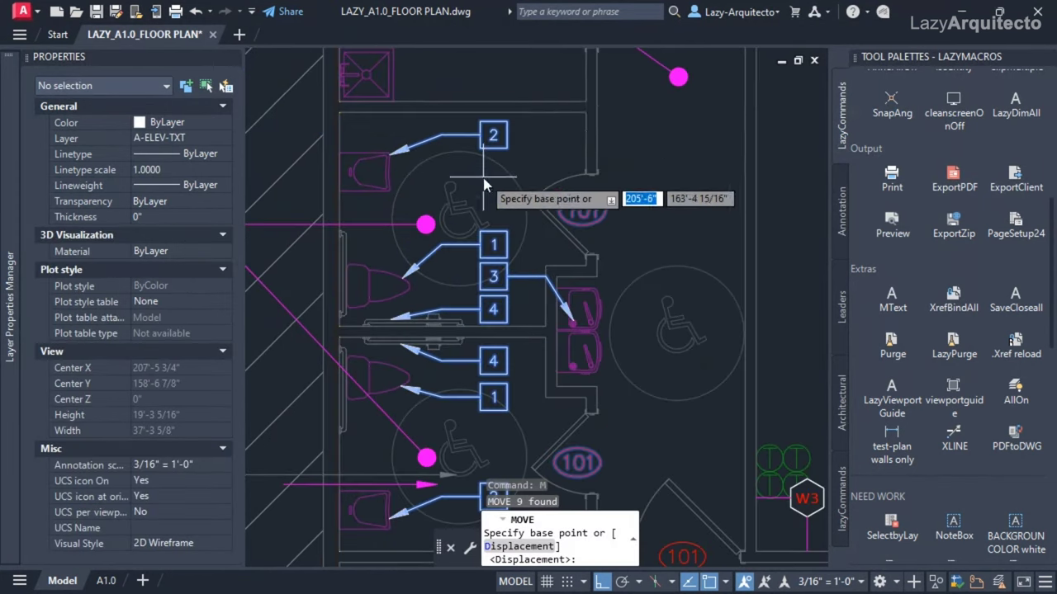
left_click(585, 113)
scroll(440, 165, "down", 5)
scroll(516, 322, "down", 3)
scroll(578, 318, "up", 7)
scroll(656, 246, "up", 4)
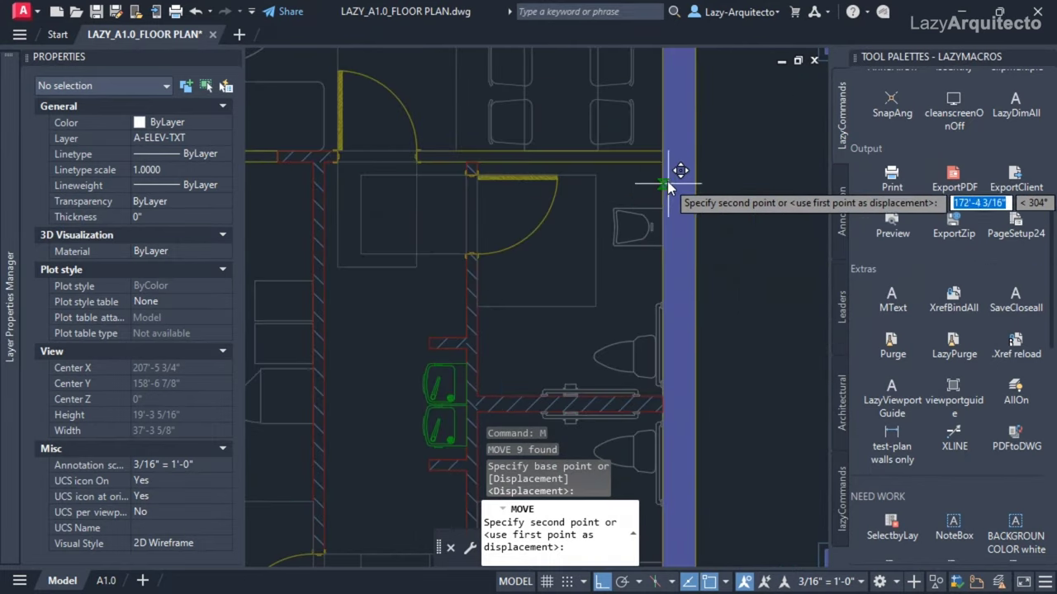
left_click(663, 165)
scroll(549, 213, "down", 2)
middle_click_drag(564, 237, 583, 200)
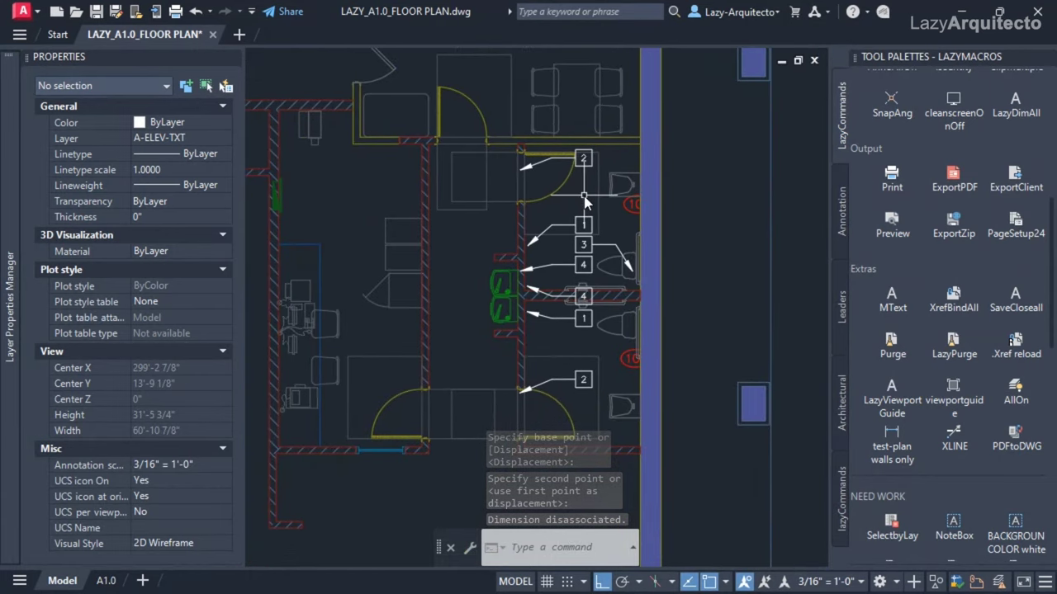
- Mirror the previous nine tags across a vertical line through the wall midpoint, erasing the originals
type("mi")
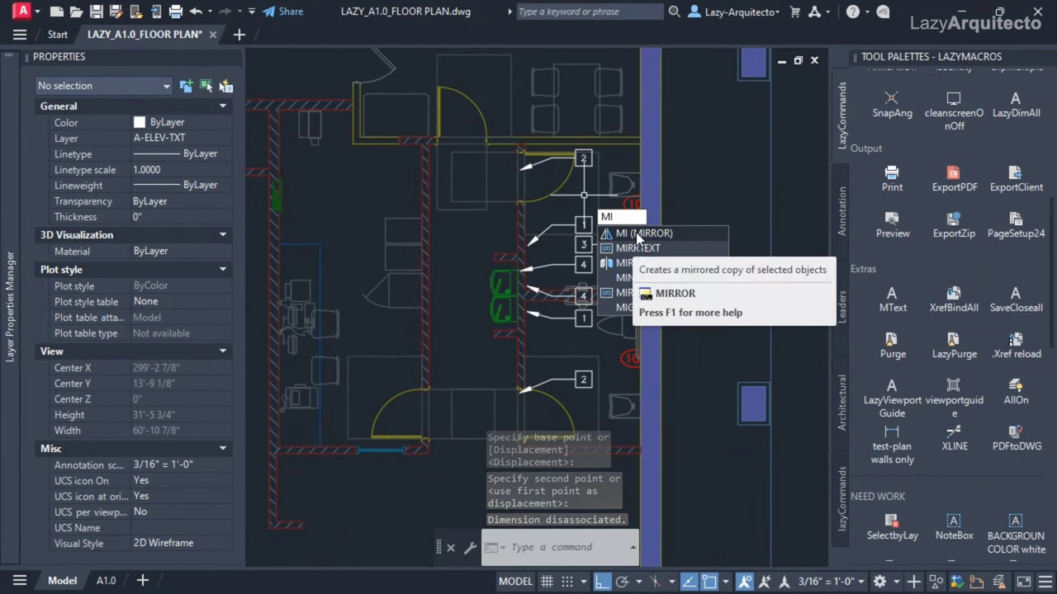
left_click(636, 234)
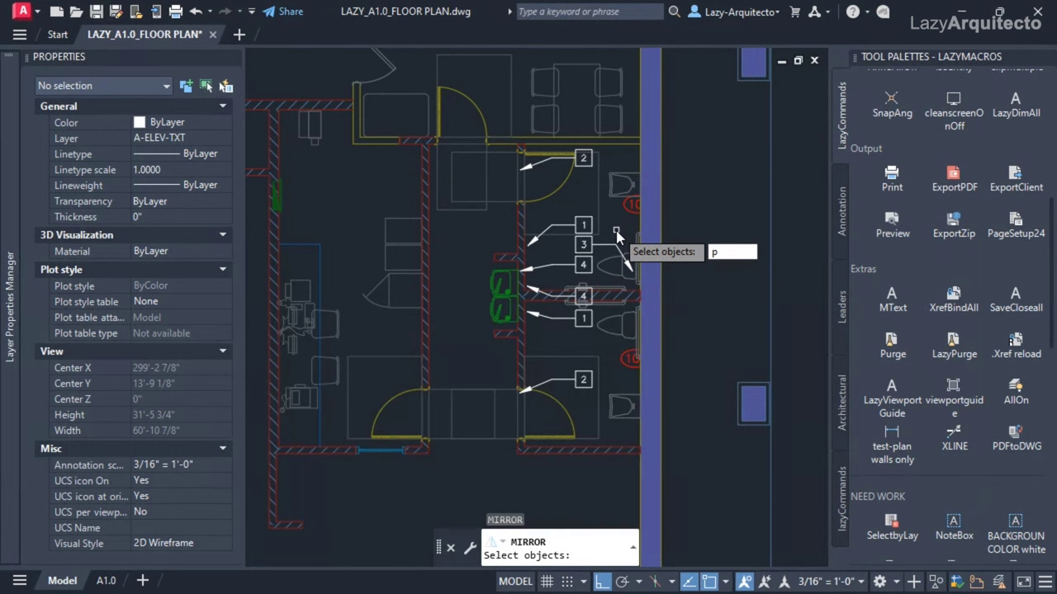
type("p")
key("Return")
key("Return")
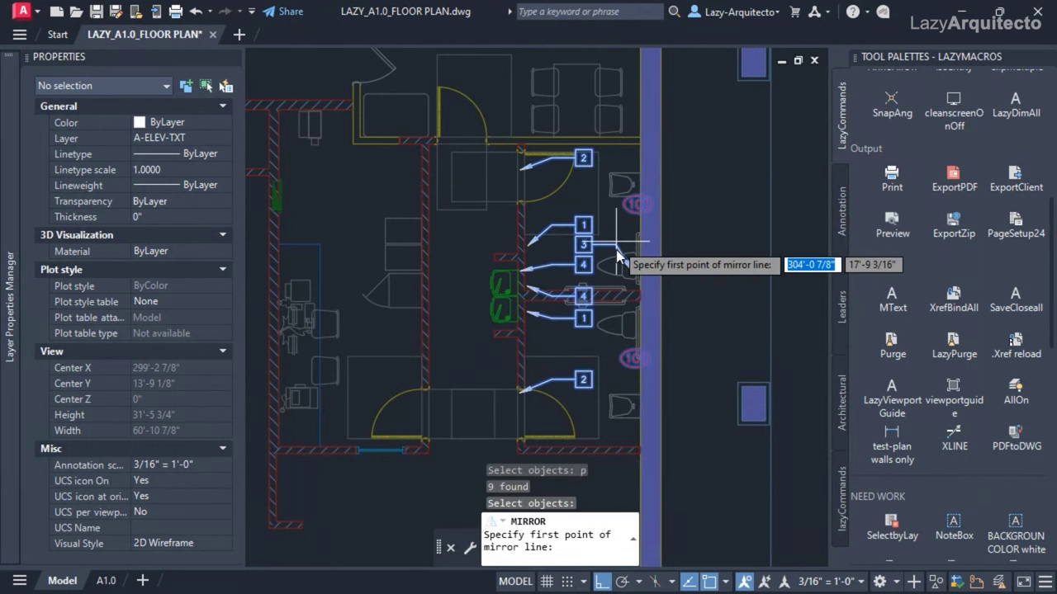
middle_click_drag(583, 420, 577, 386)
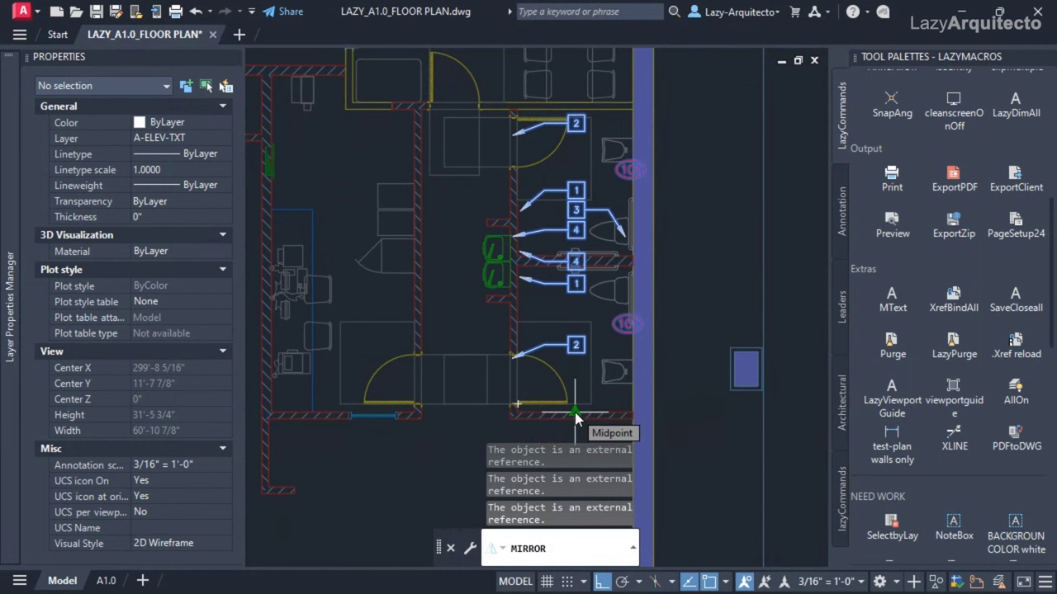
left_click(575, 414)
middle_click_drag(574, 414, 561, 374)
left_click(567, 404)
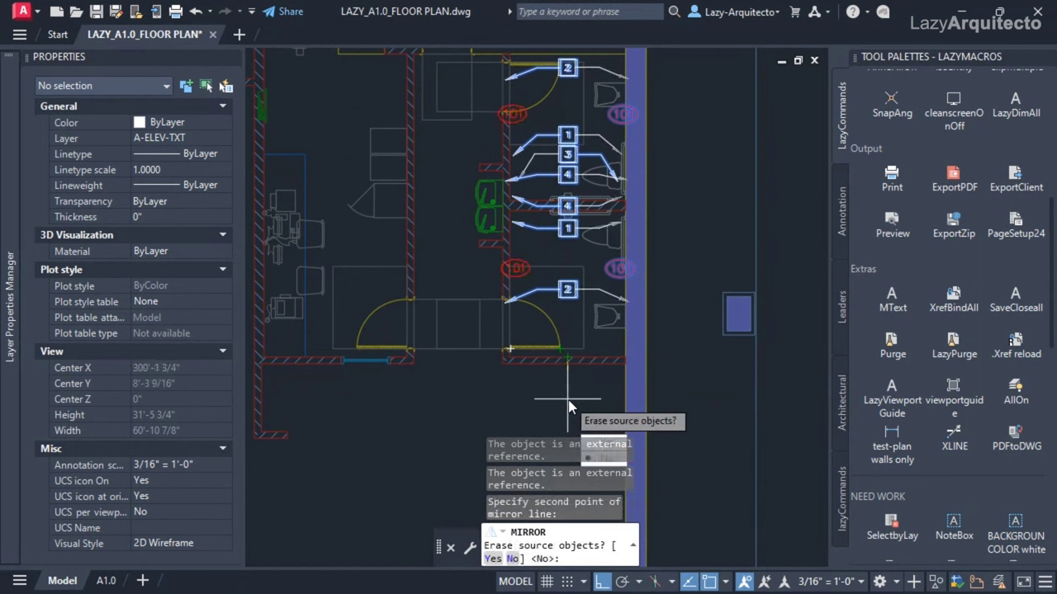
type("y")
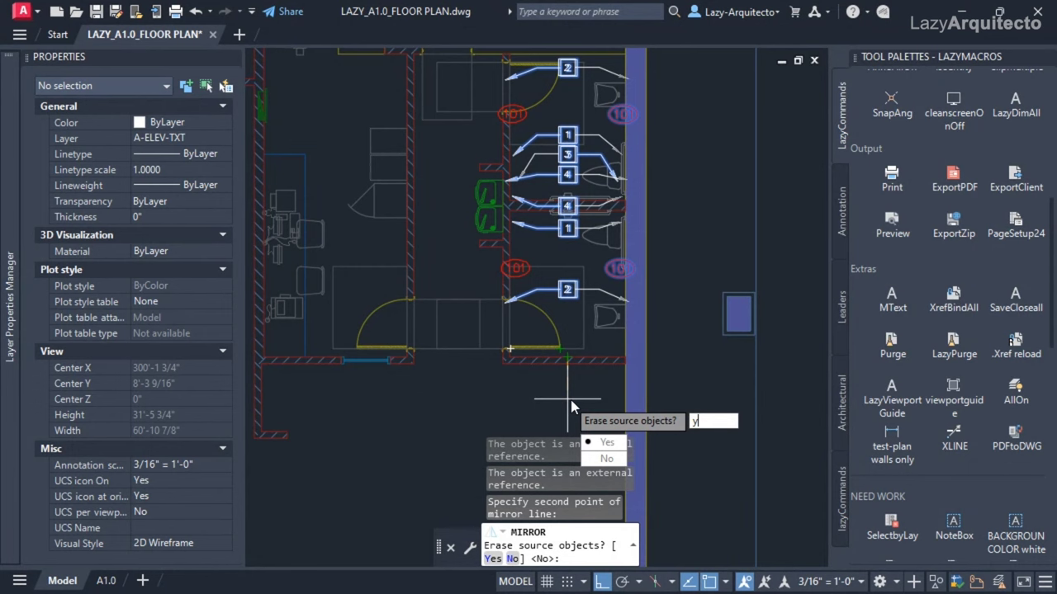
key("Return")
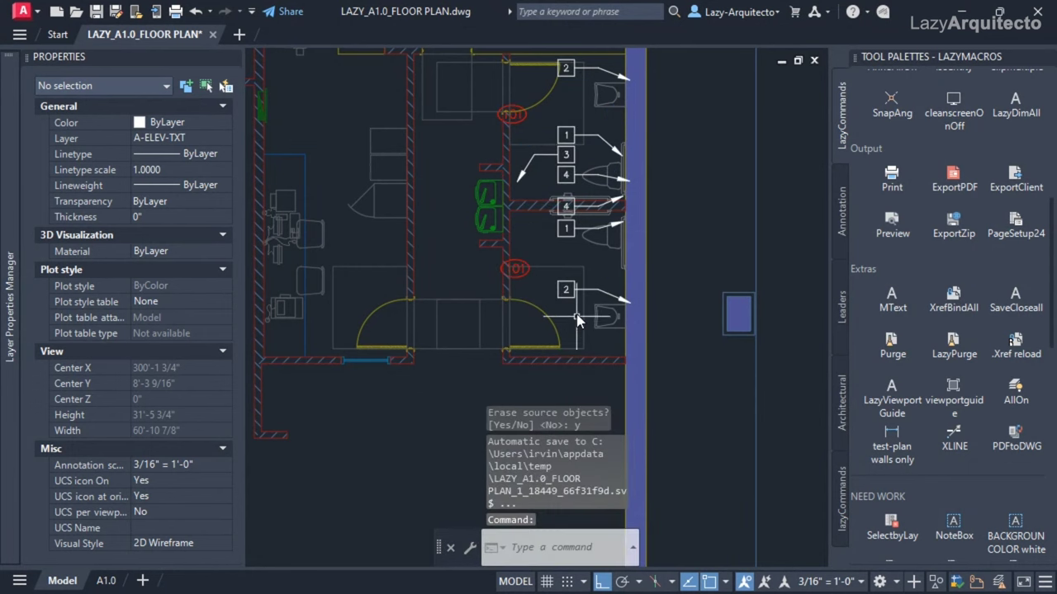
- Grip-drag the lower 101 door tag down into the lower door's swing
middle_click_drag(584, 272, 611, 334)
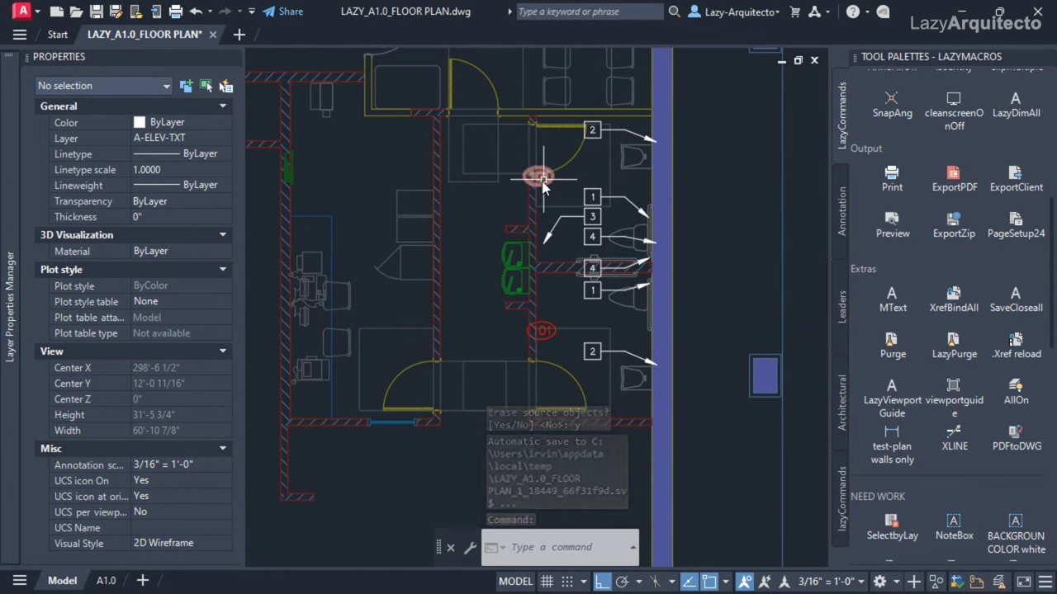
left_click(540, 331)
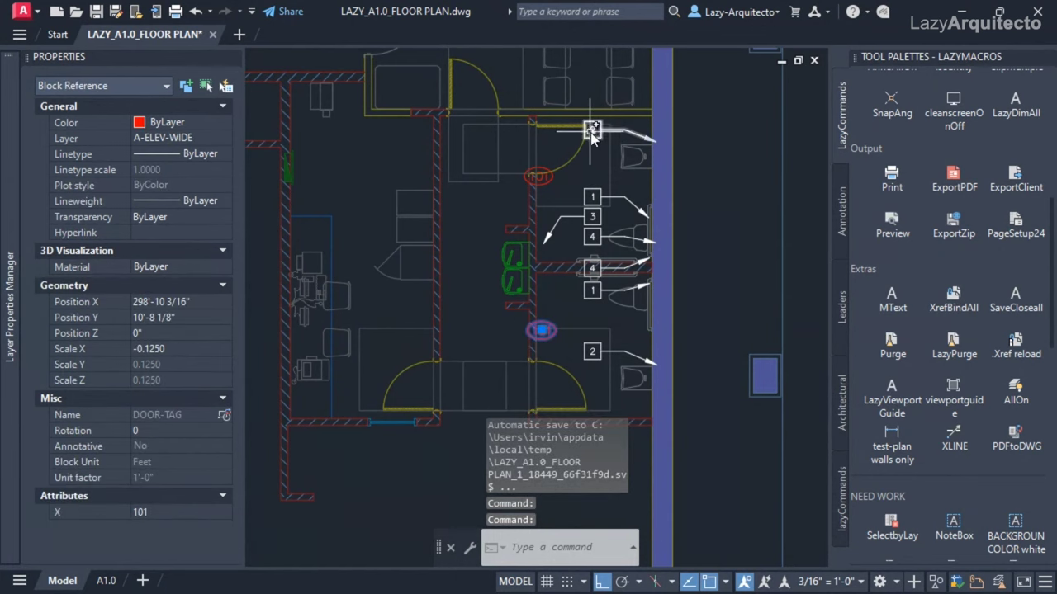
left_click(546, 329)
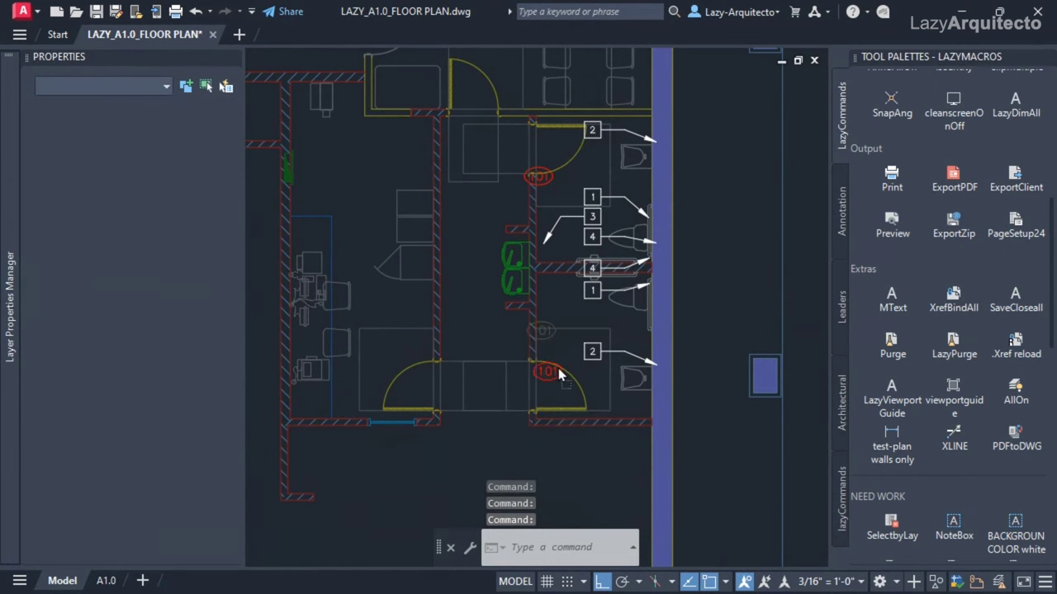
left_click(561, 390)
- Try repositioning the upper 101 tag by grip and by Move, cancelling both attempts
left_click(537, 176)
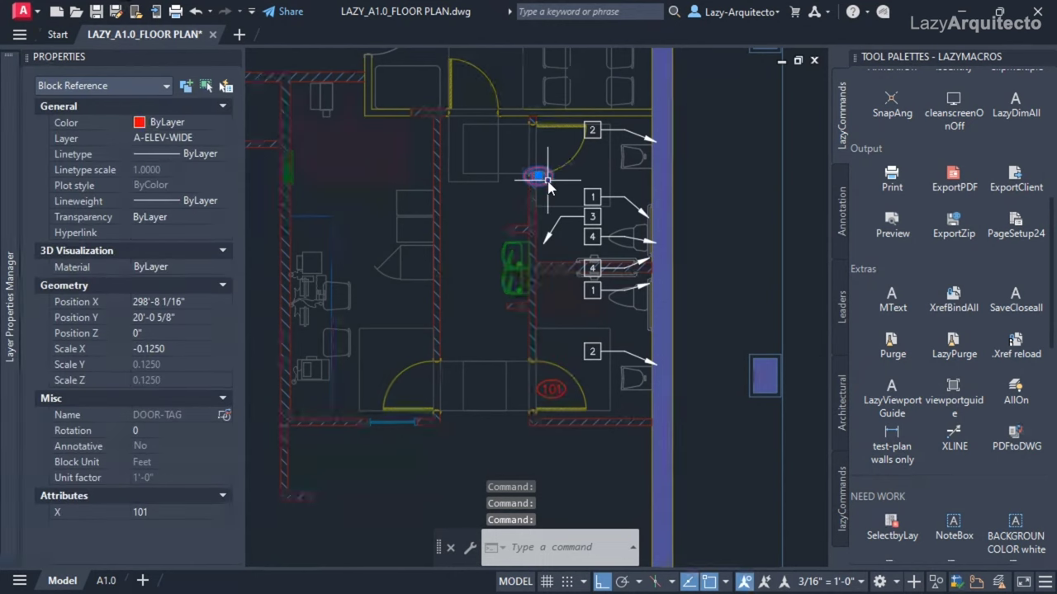
left_click(538, 176)
key("Escape")
scroll(722, 288, "down", 2)
type("m")
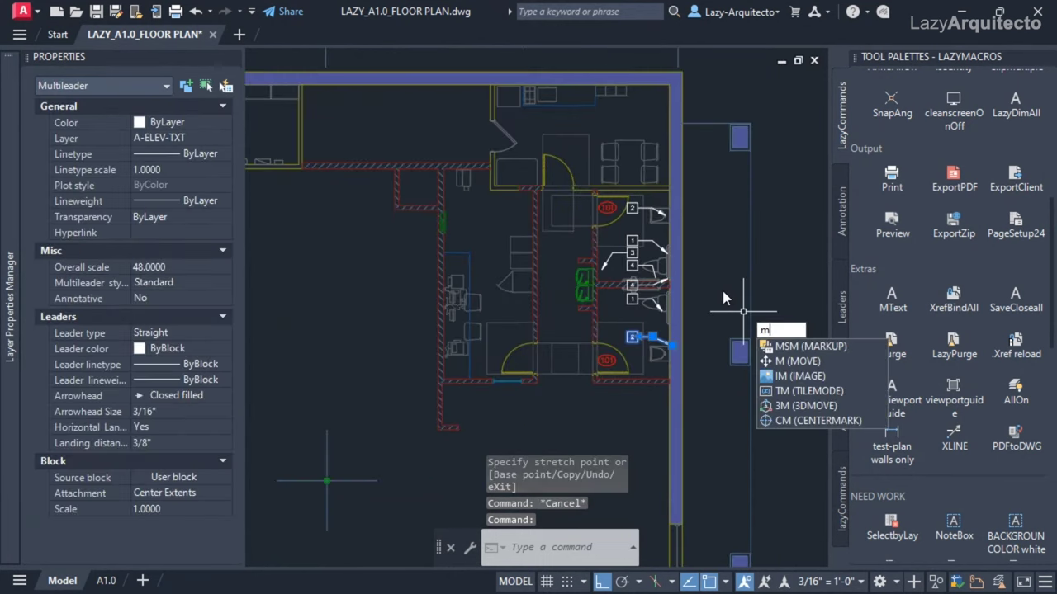
key("Return")
left_click(716, 289)
key("Escape")
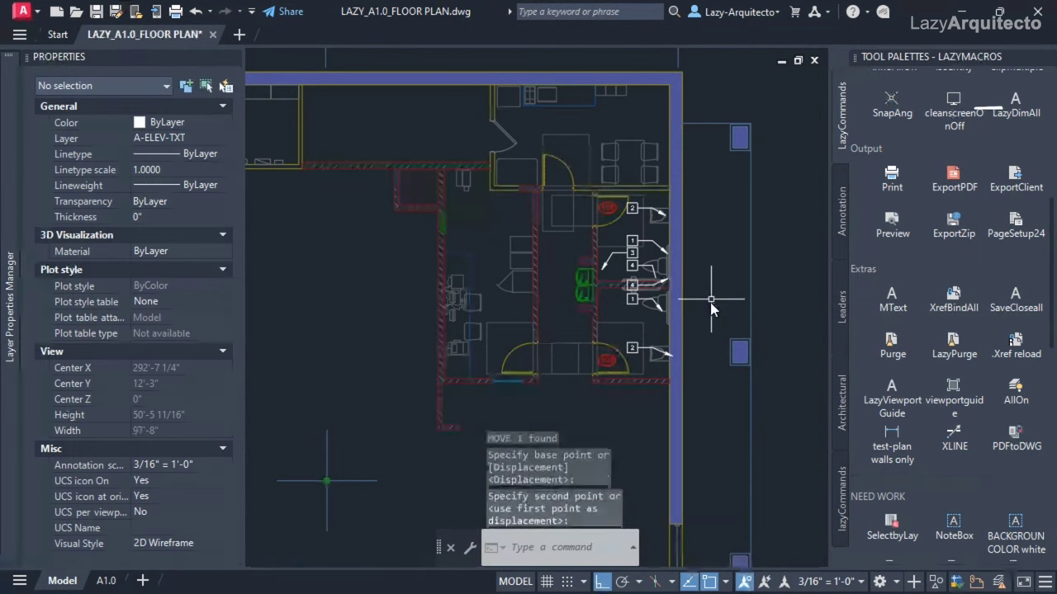
- Try grip-stretching the arrows of tag 2 and another numbered multileader, cancelling each
left_click(669, 360)
left_click(666, 354)
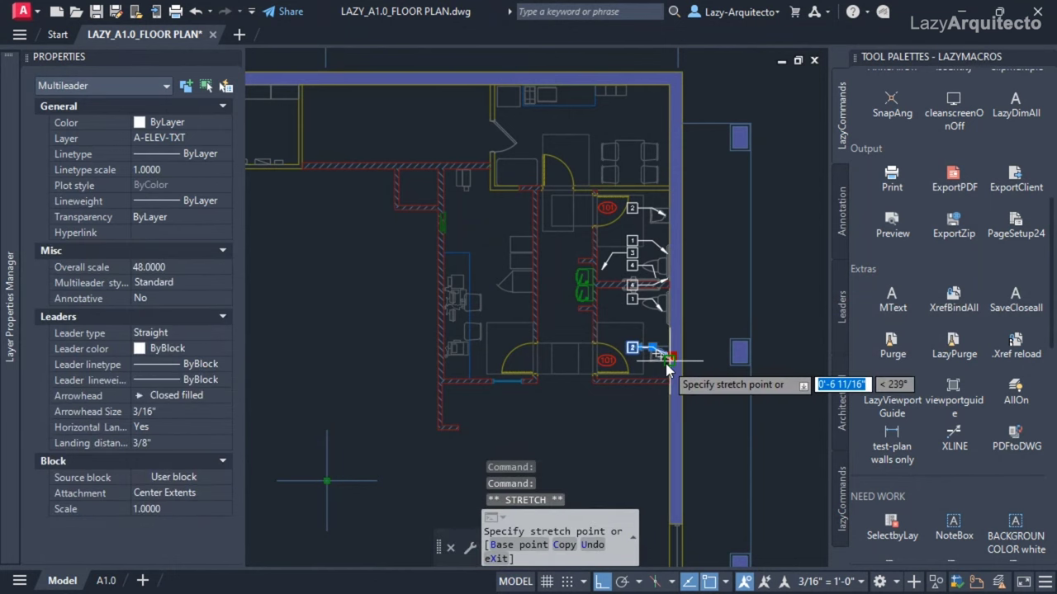
key("Escape")
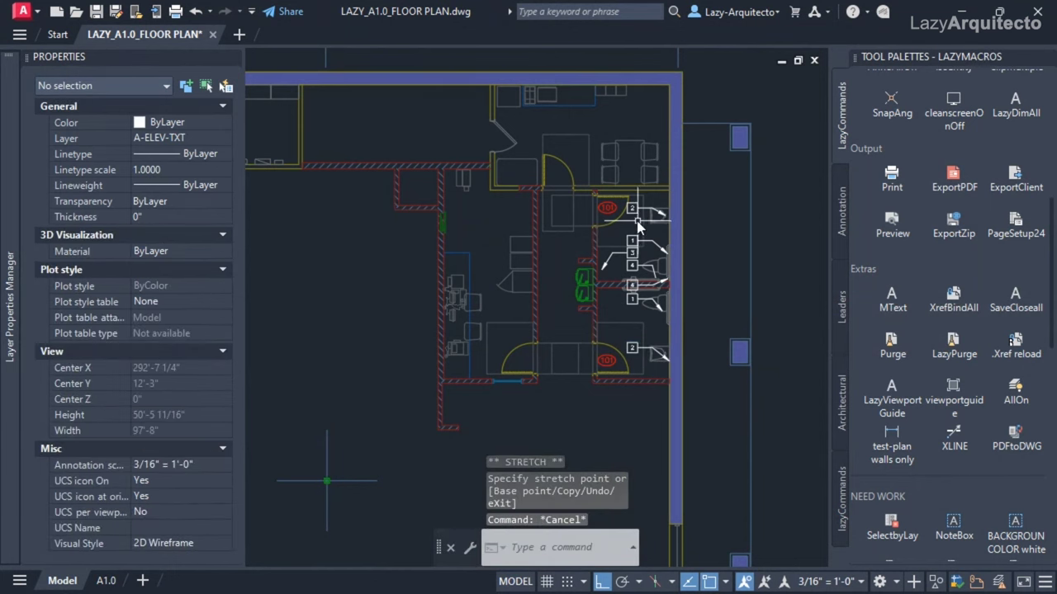
left_click(619, 268)
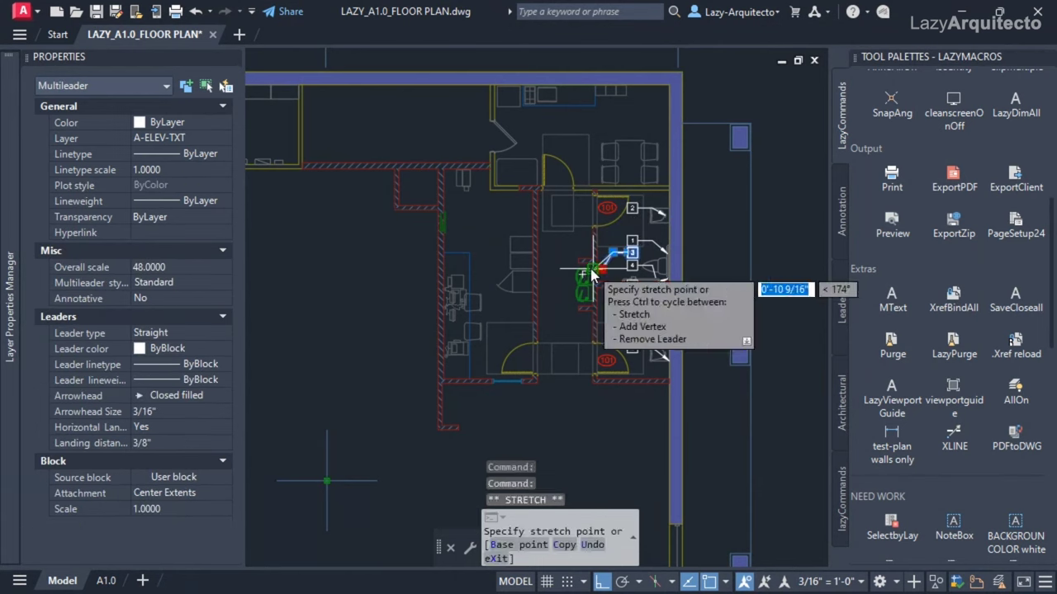
left_click(611, 298)
key("Escape")
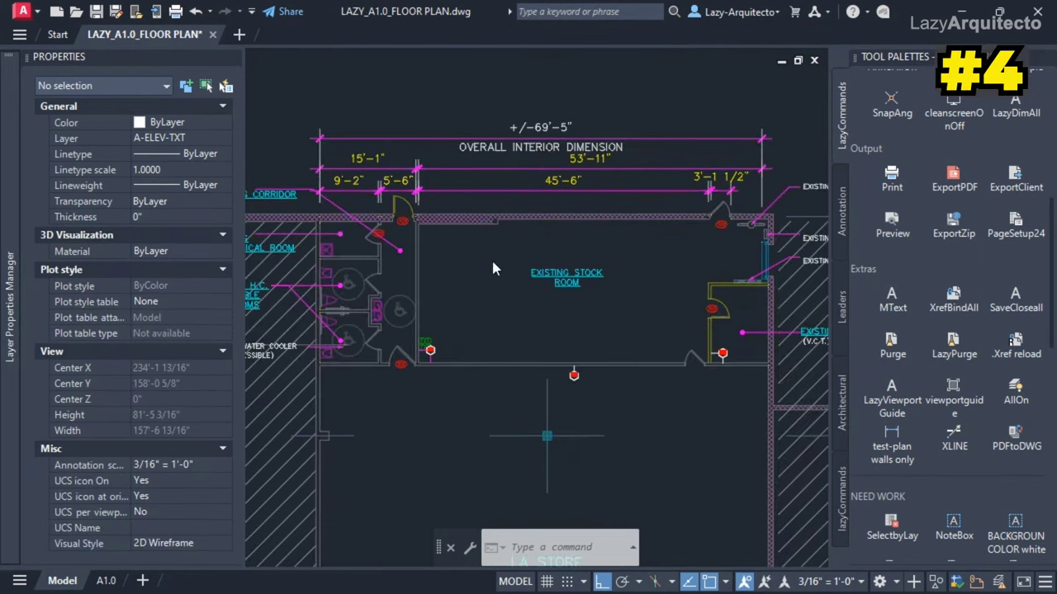
- Bring the stock room's top wall and overall dimensions into view, selecting then clearing the dimensions
middle_click_drag(493, 269, 458, 303)
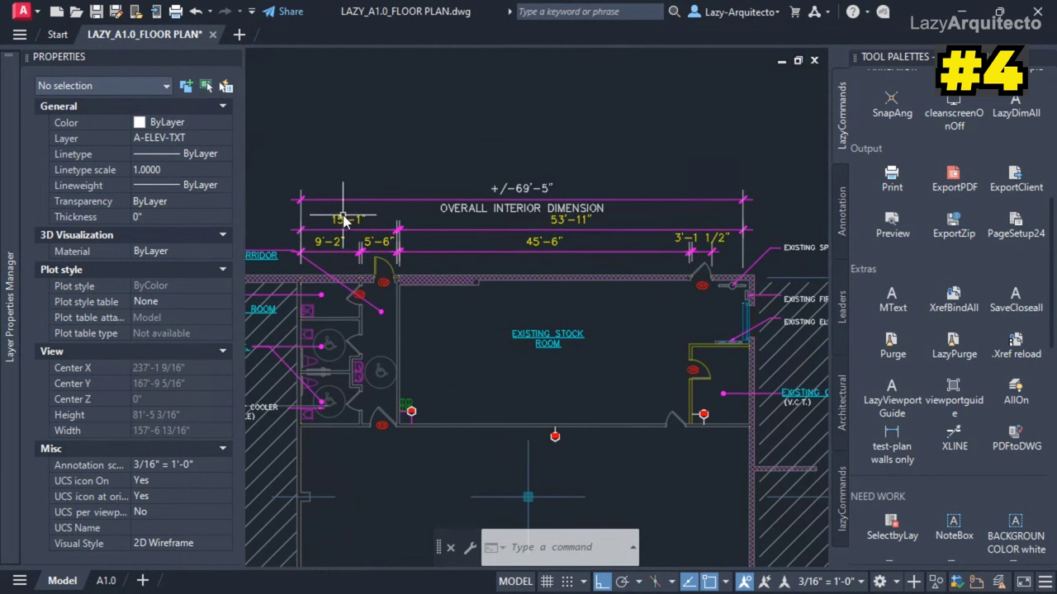
middle_click_drag(602, 224, 556, 230)
scroll(652, 256, "up", 4)
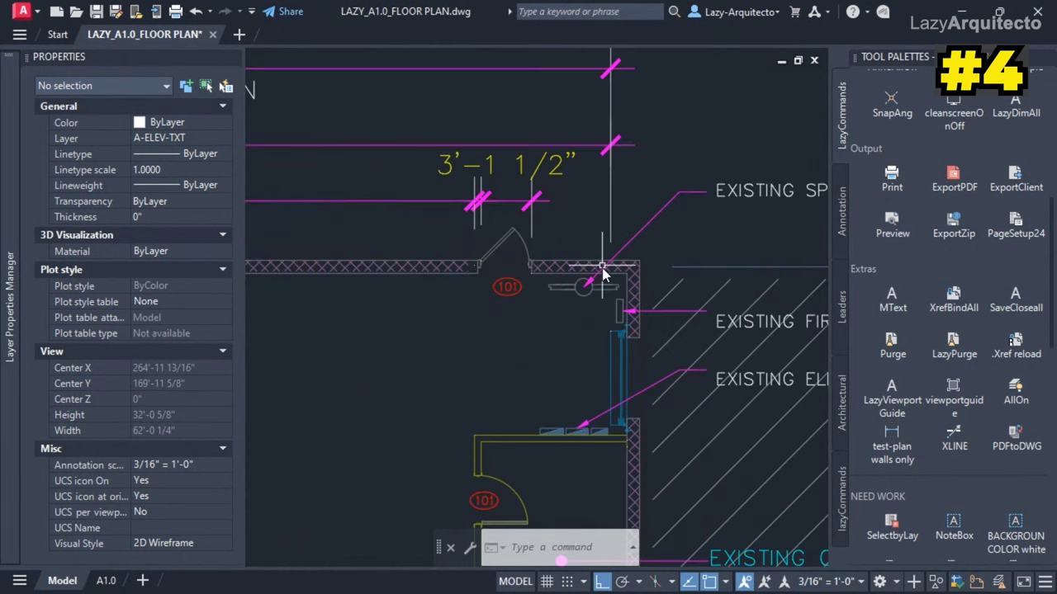
scroll(633, 183, "down", 3)
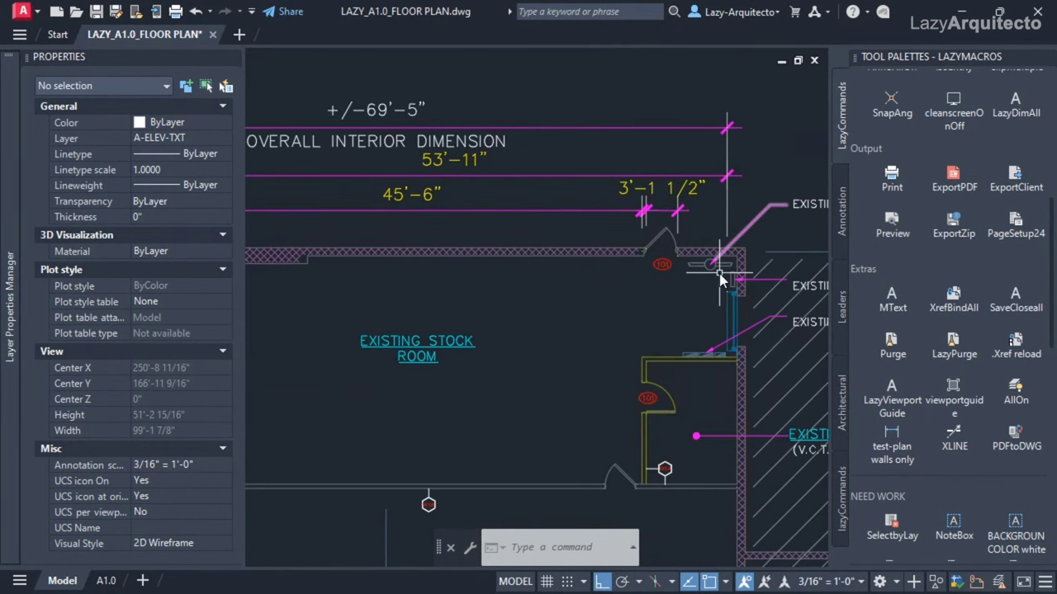
scroll(724, 282, "up", 4)
scroll(696, 221, "down", 2)
left_click(696, 154)
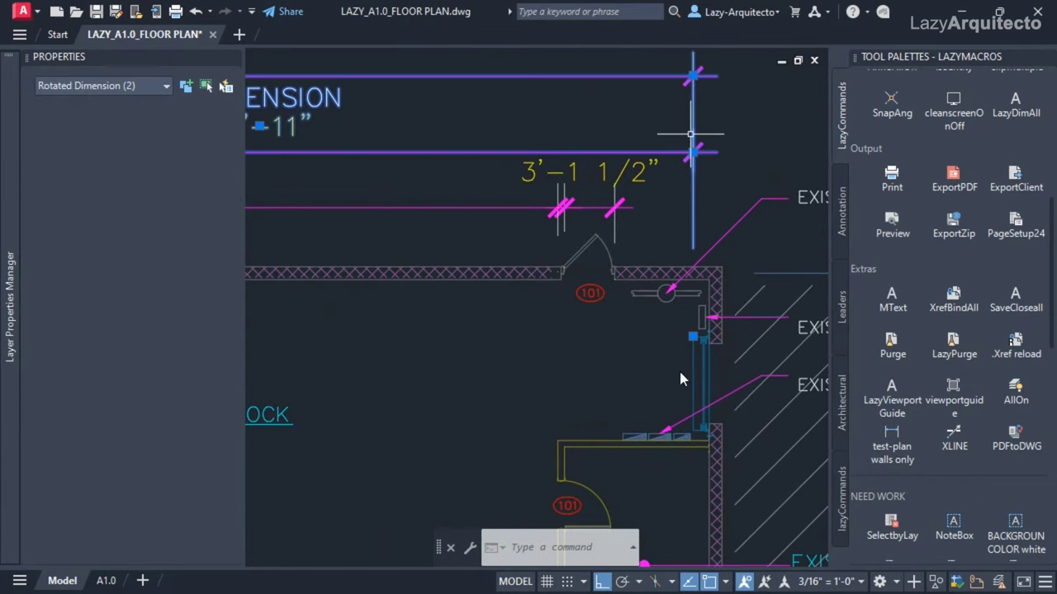
left_click(692, 353)
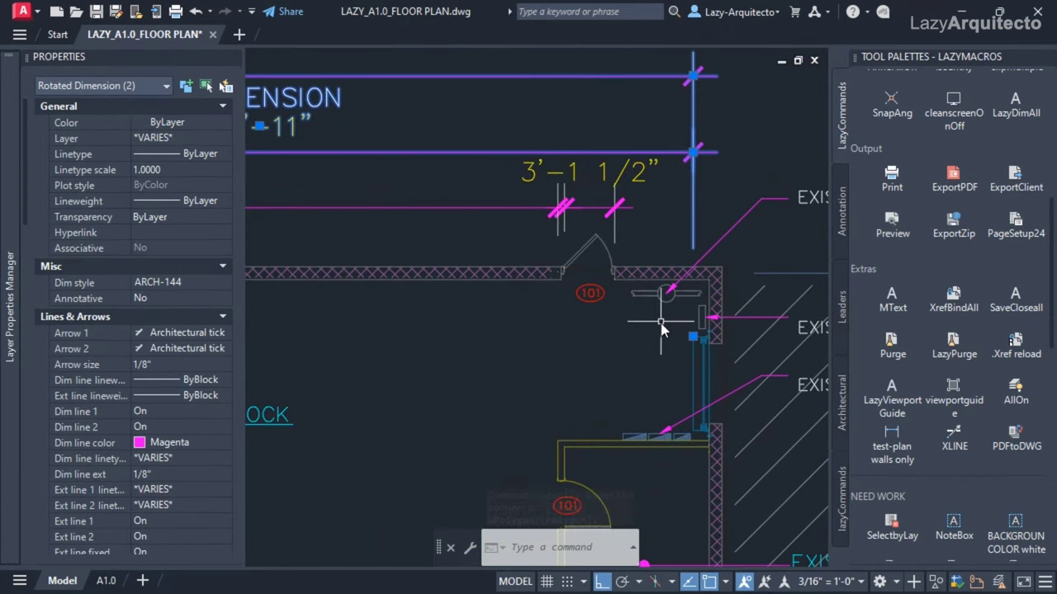
key("Escape")
scroll(642, 336, "down", 2)
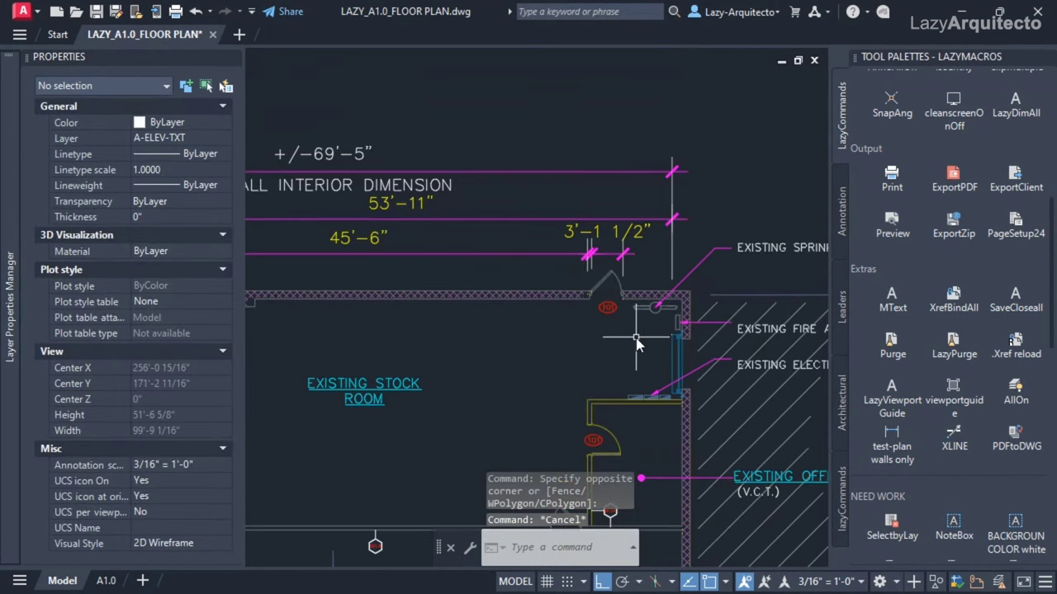
- Stretch the wall end beside door 101 with a crossing window, excluding one wall piece
type("s")
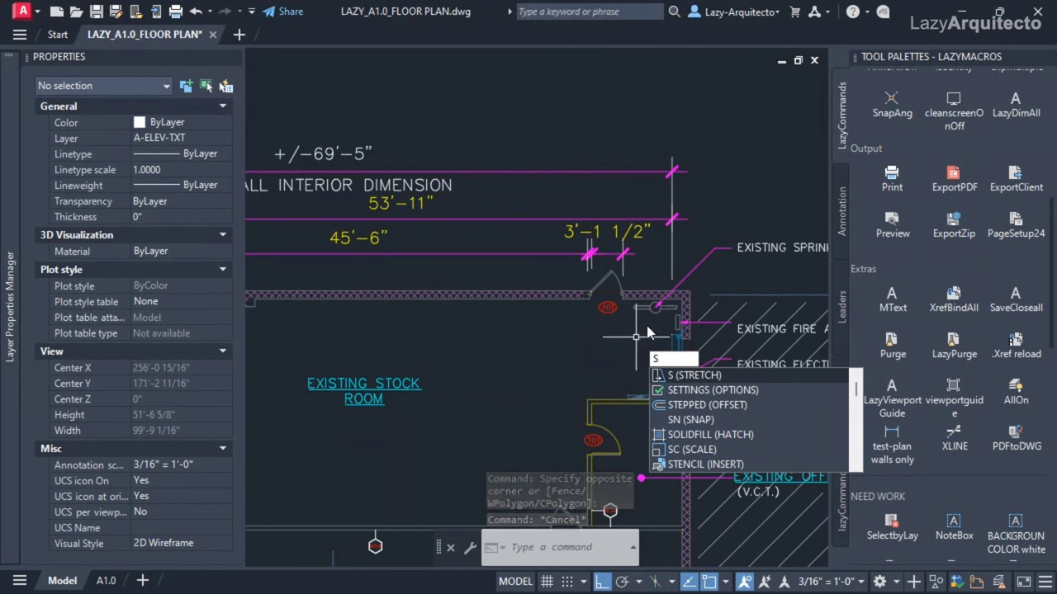
key("Return")
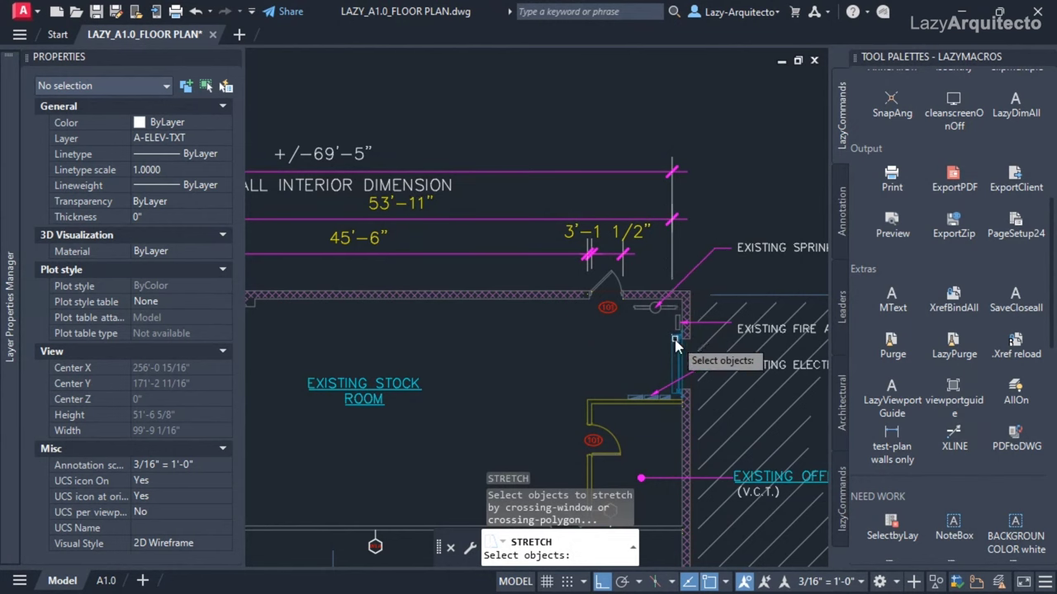
scroll(675, 345, "up", 4)
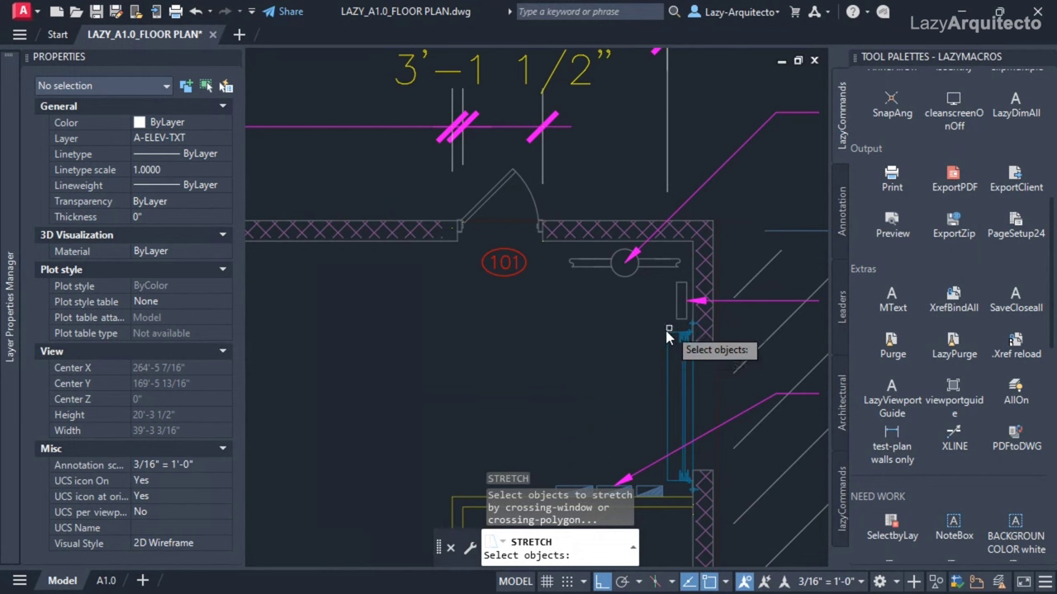
left_click(674, 339)
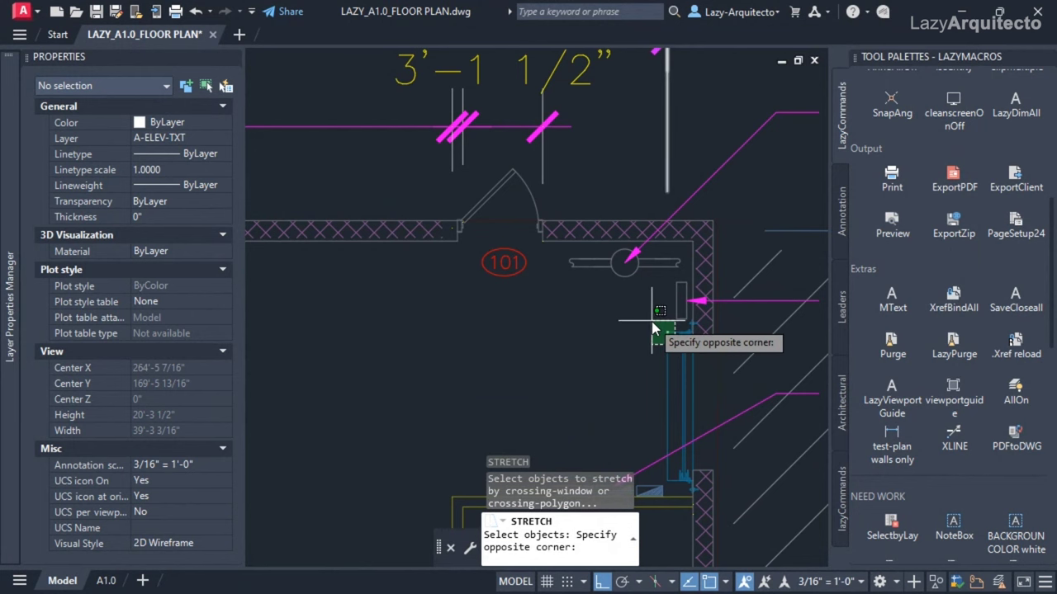
left_click(652, 326)
scroll(651, 338, "down", 3)
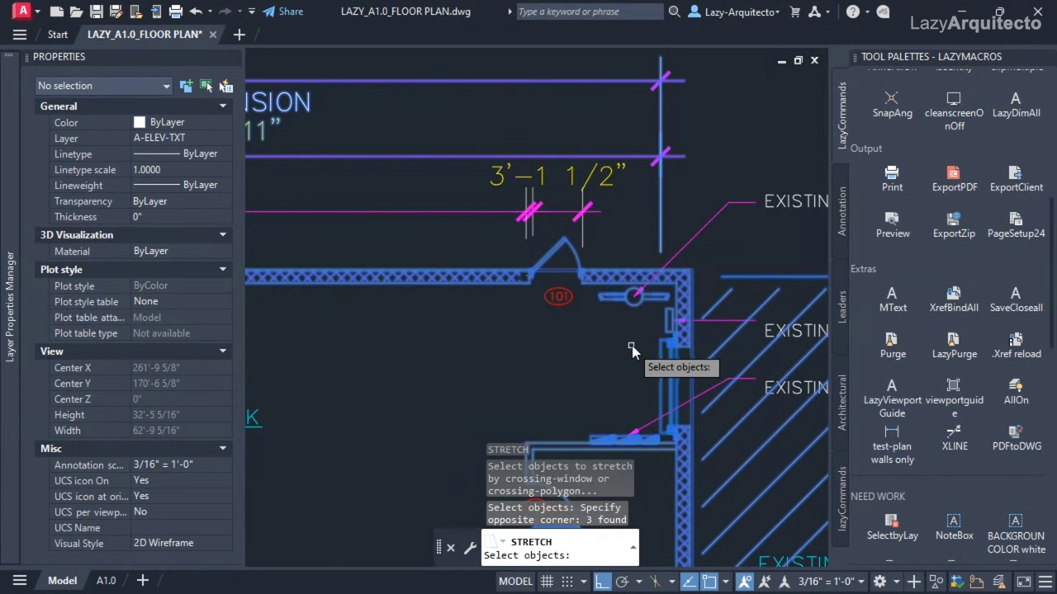
left_click(670, 363, "shift")
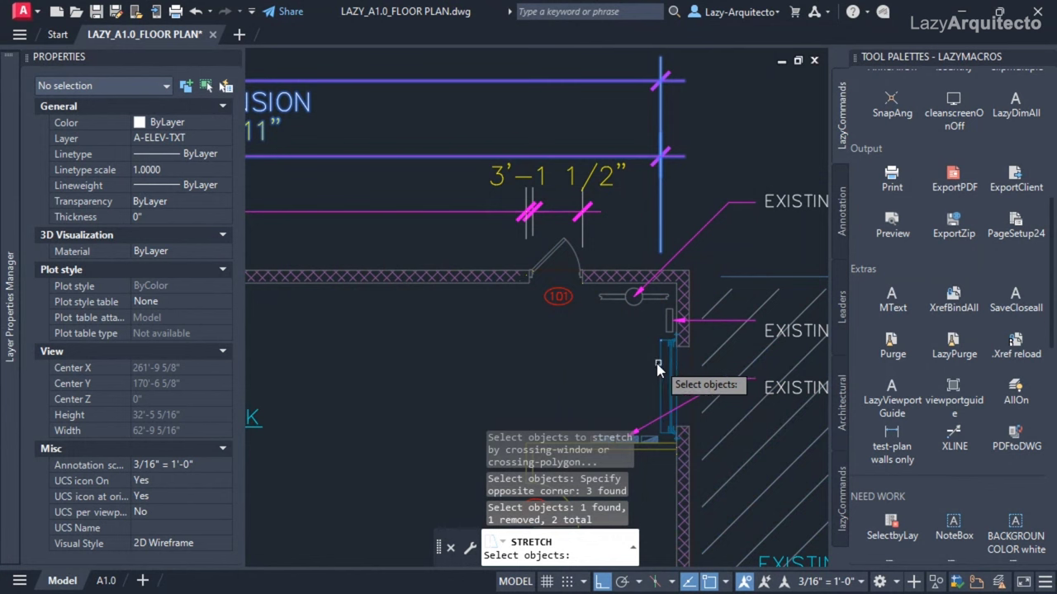
key("Return")
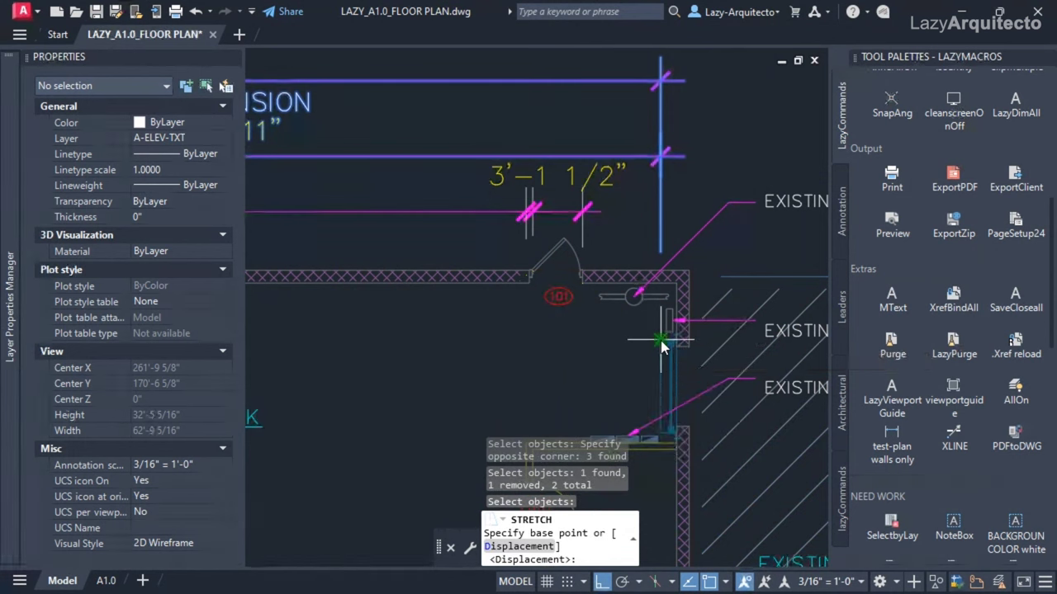
left_click(660, 340)
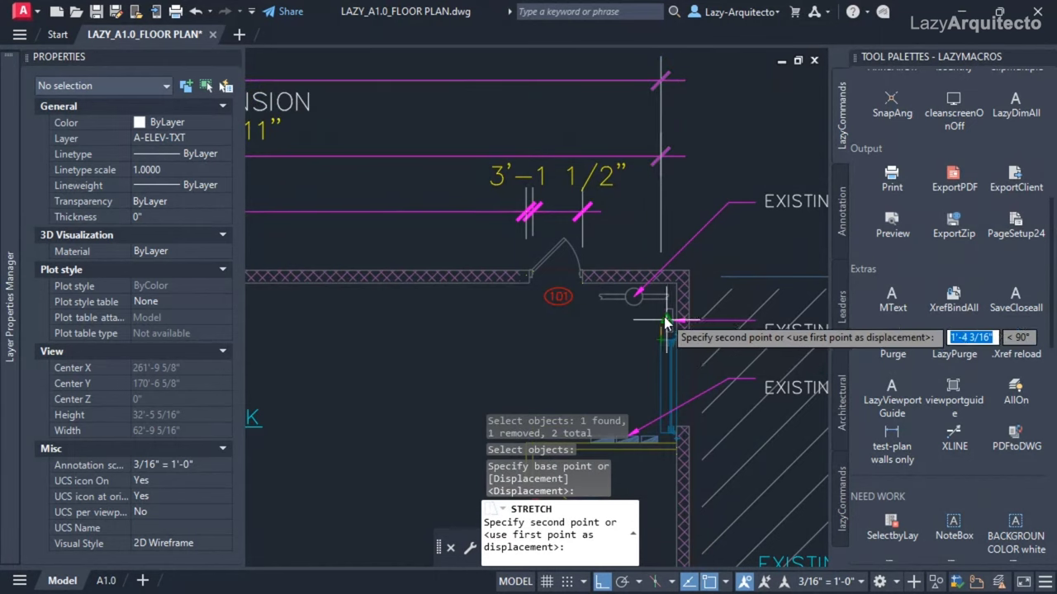
middle_click_drag(679, 293, 686, 338)
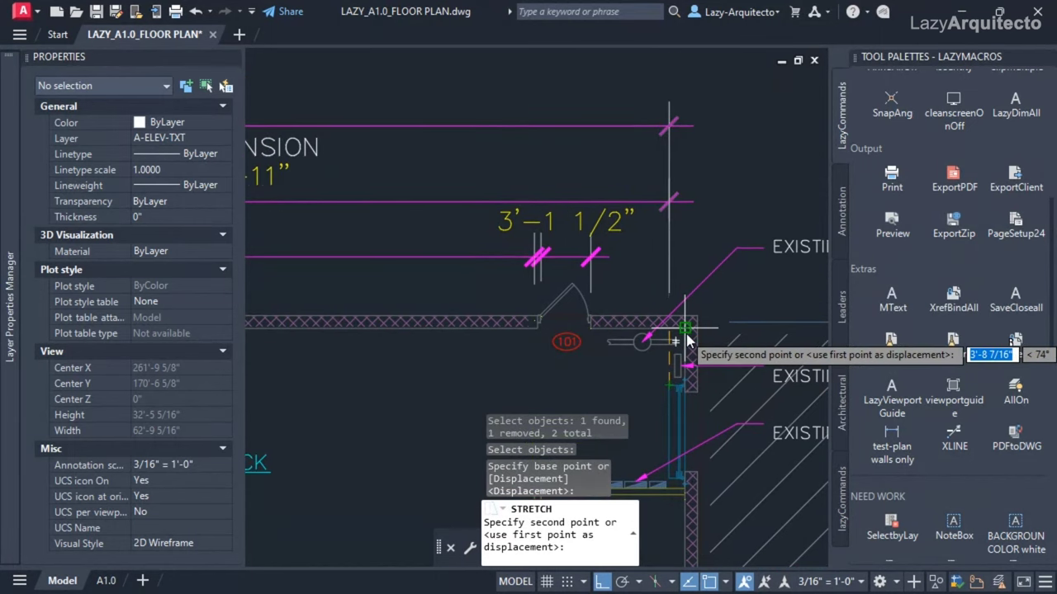
left_click(683, 335)
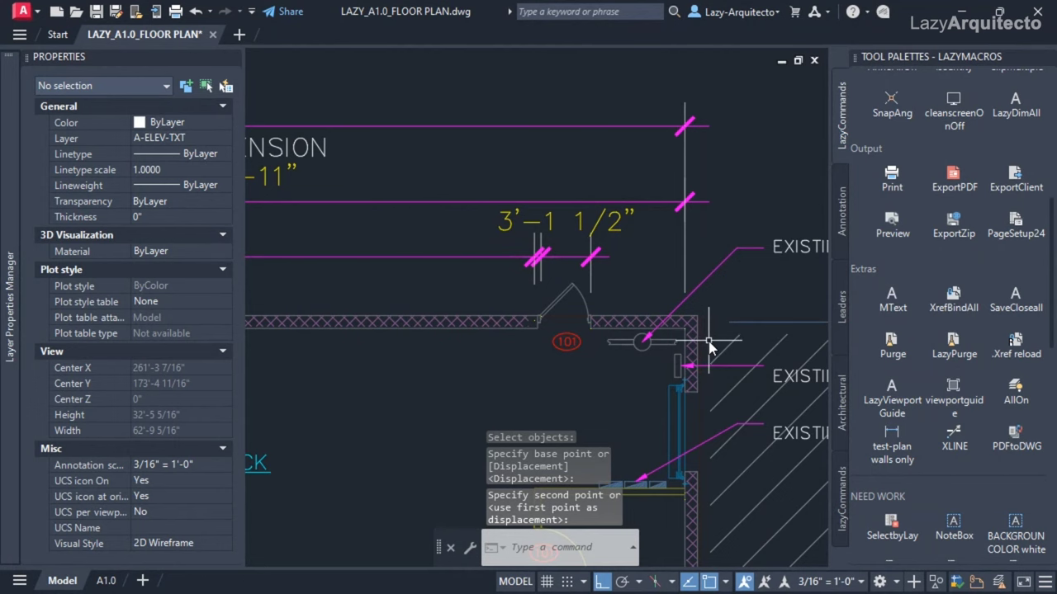
- Undo the first wall stretch with Ctrl+Z
scroll(710, 334, "down", 2)
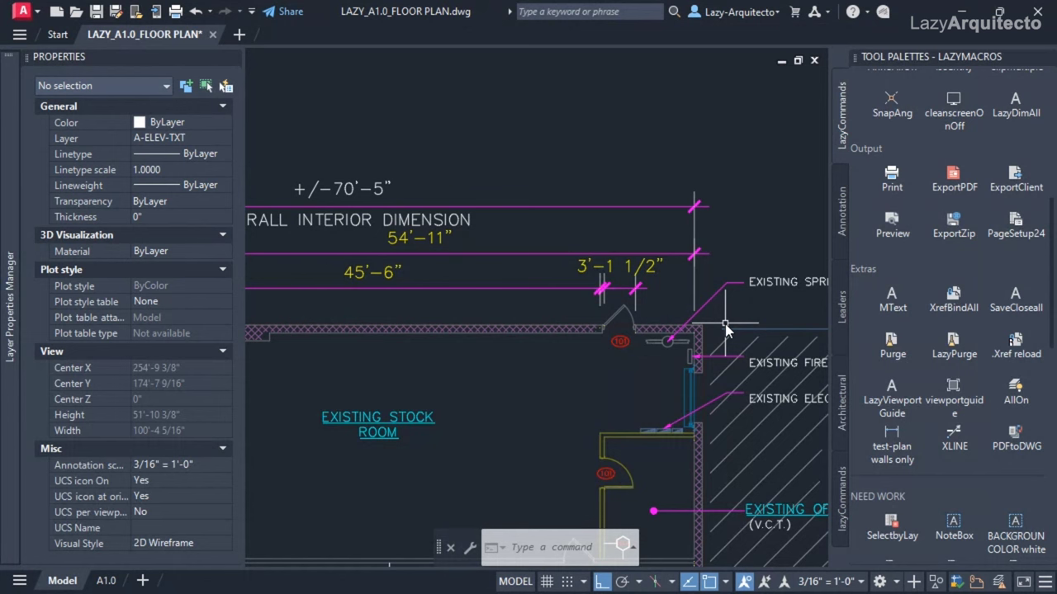
scroll(693, 310, "down", 1)
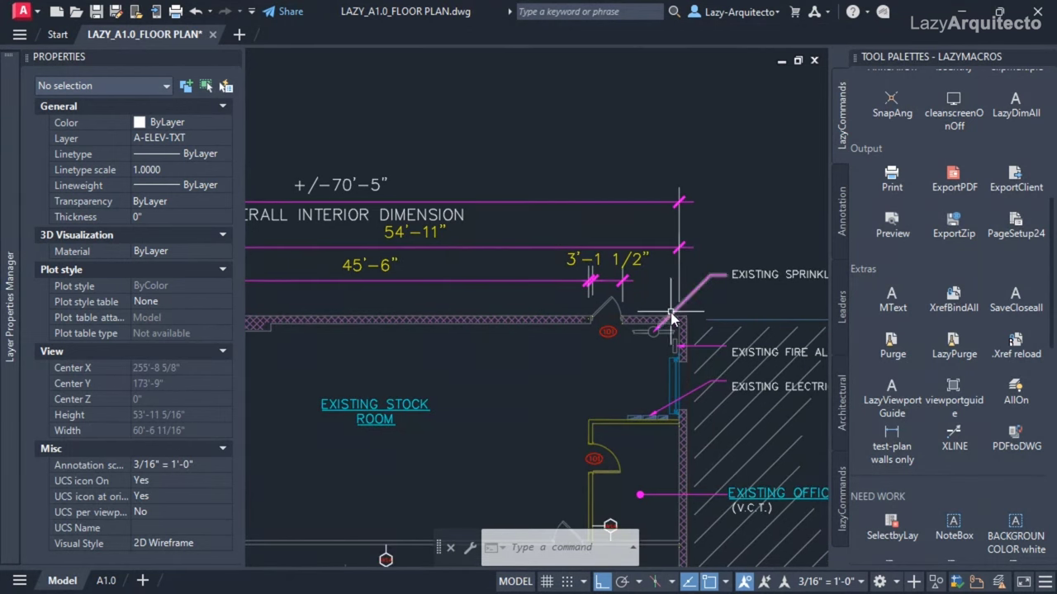
middle_click_drag(671, 308, 638, 302)
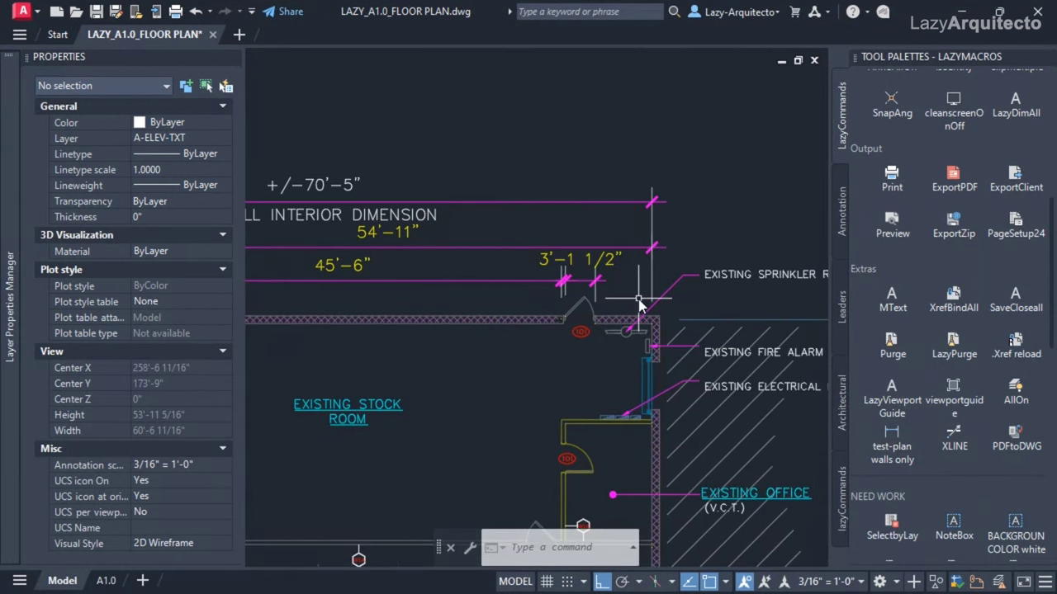
key("ctrl+z")
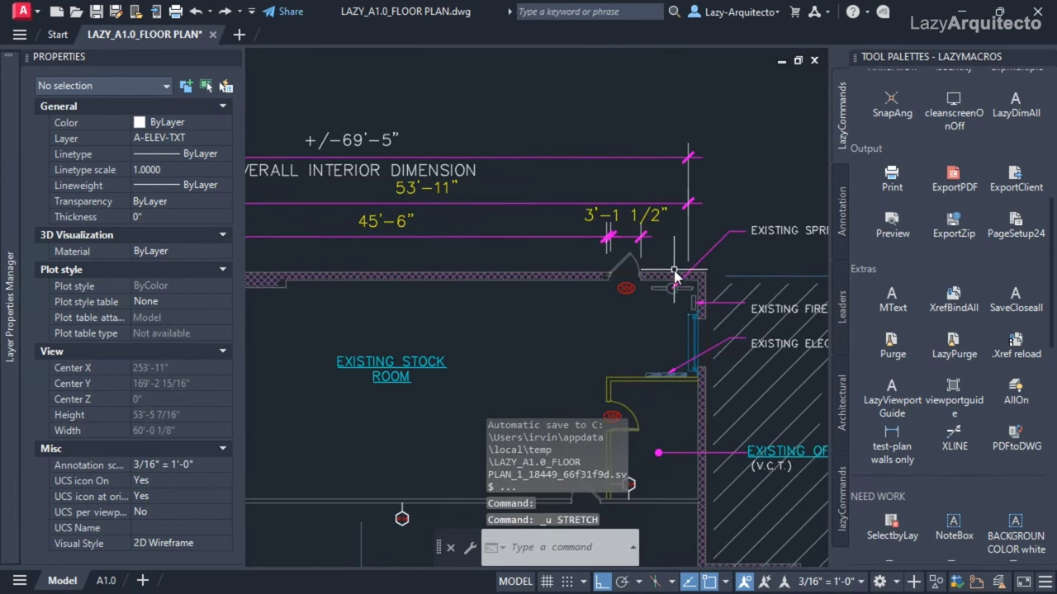
key("Escape")
scroll(677, 284, "up", 2)
- Stretch all three wall pieces beside door 101 outward so the overall dimension reads 4'-11"
type("s")
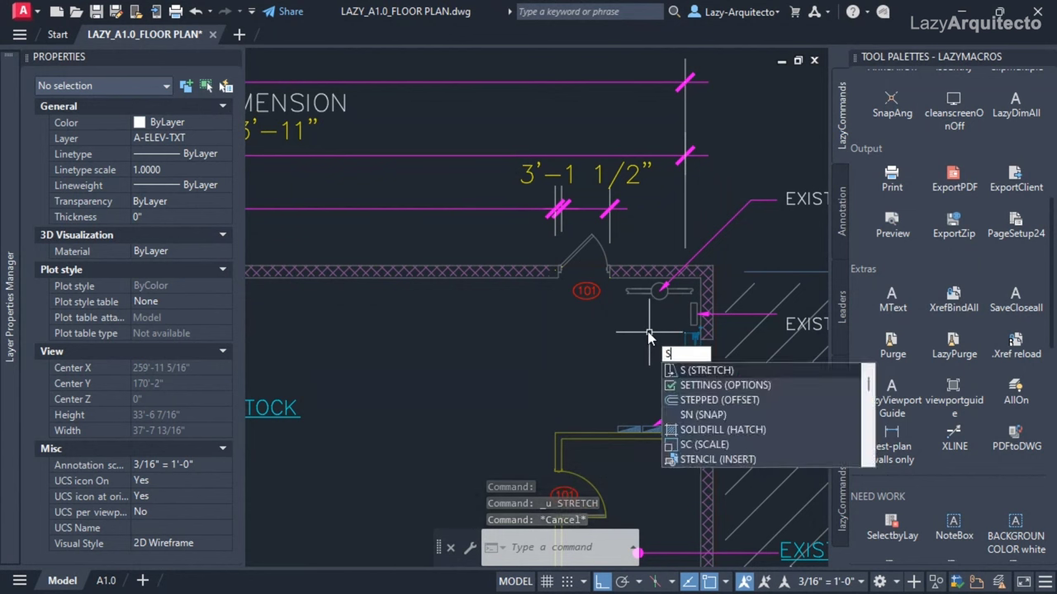
key("Return")
left_click(688, 342)
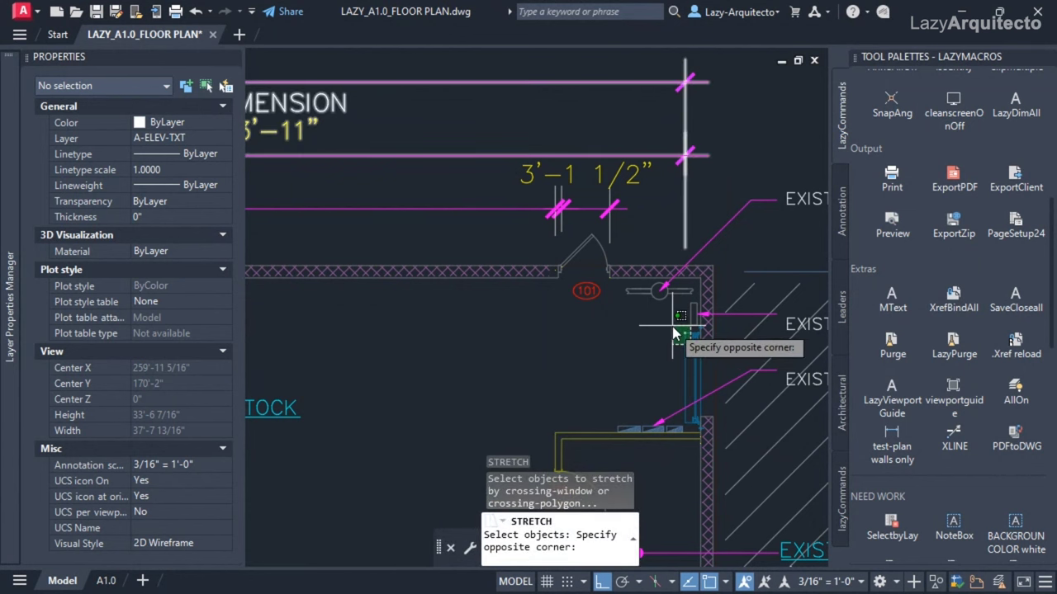
left_click(670, 320)
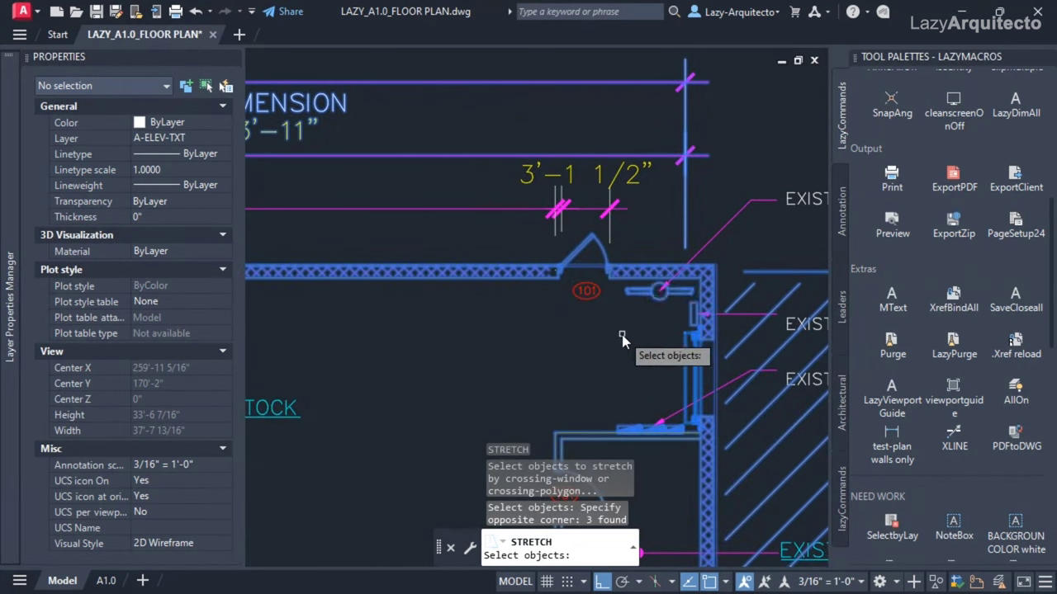
key("Return")
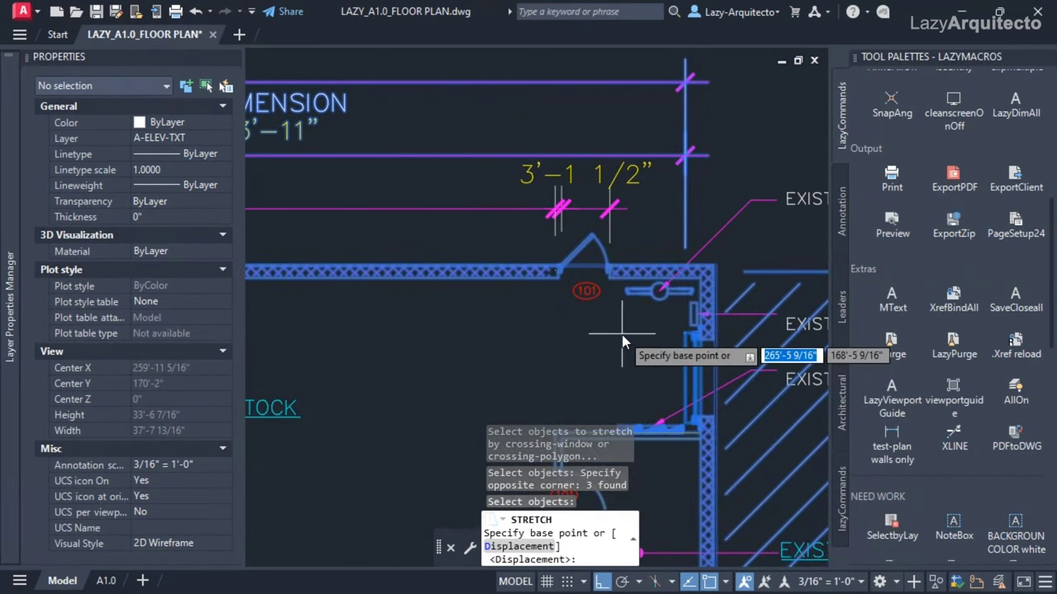
left_click(688, 326)
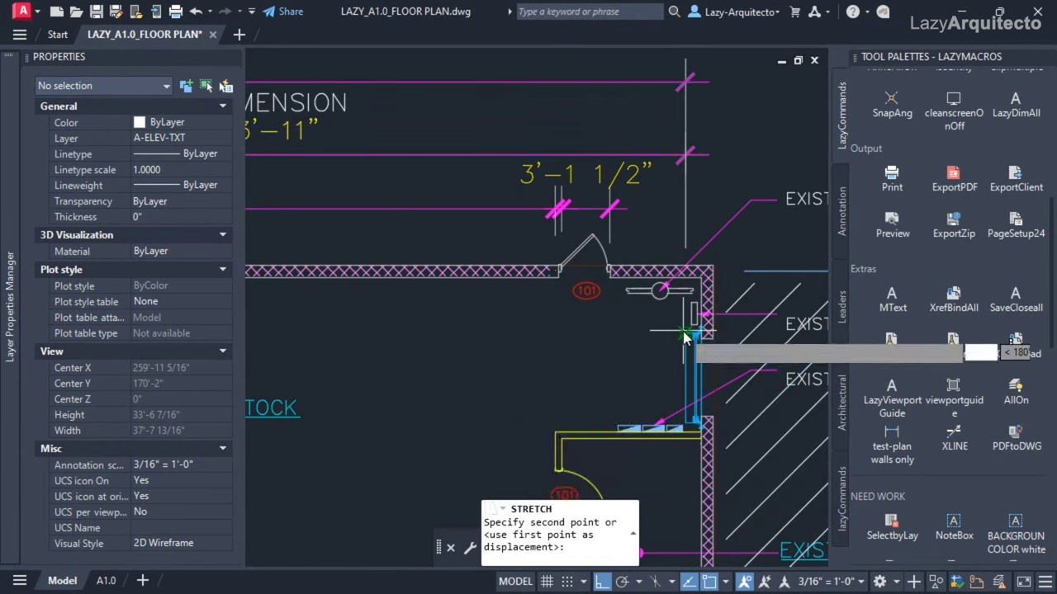
left_click(700, 283)
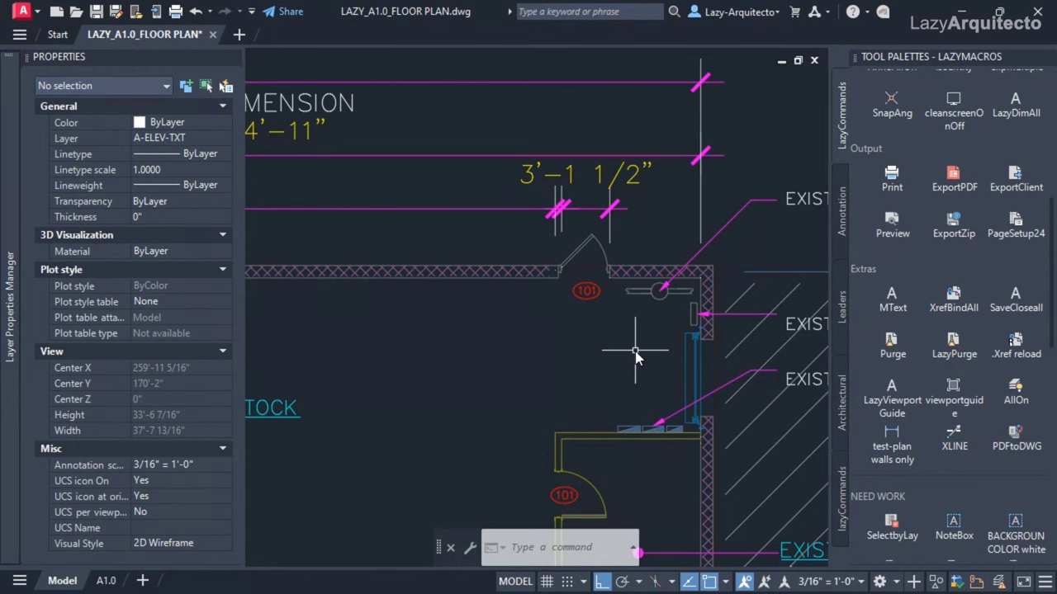
- Survey the whole store plan, then bring the 04 folder holding LAZY ARQUITECTO_fp4 over AutoCAD
scroll(500, 356, "down", 5)
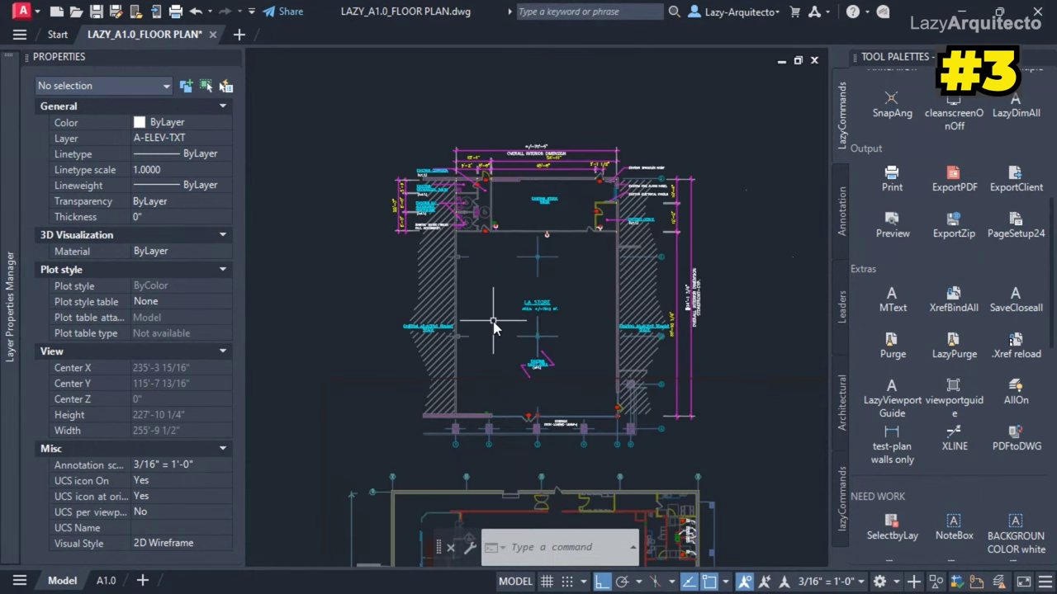
middle_click_drag(493, 323, 477, 203)
middle_click_drag(466, 364, 488, 269)
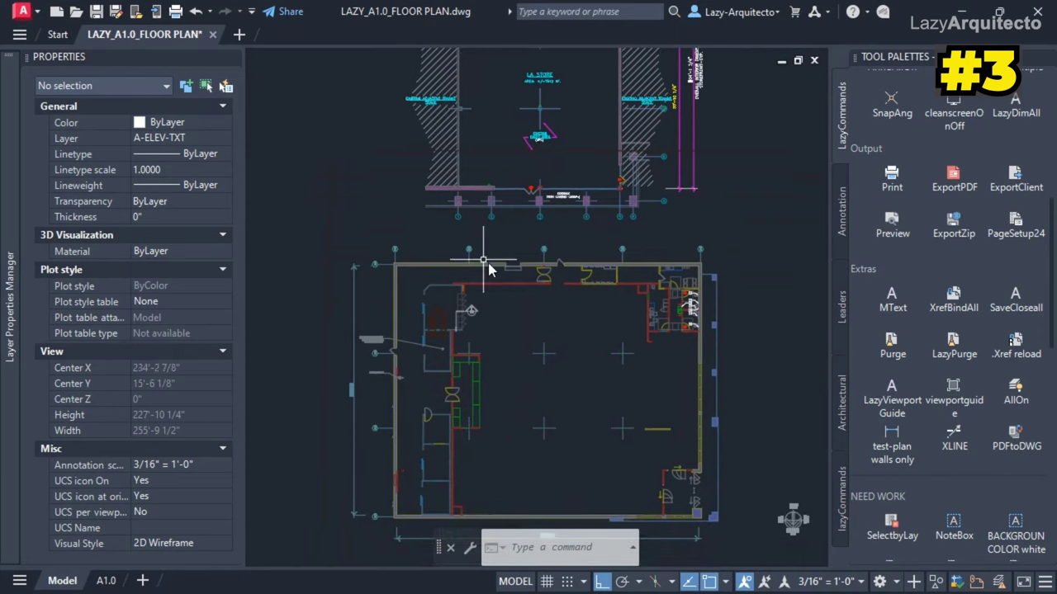
scroll(488, 268, "up", 4)
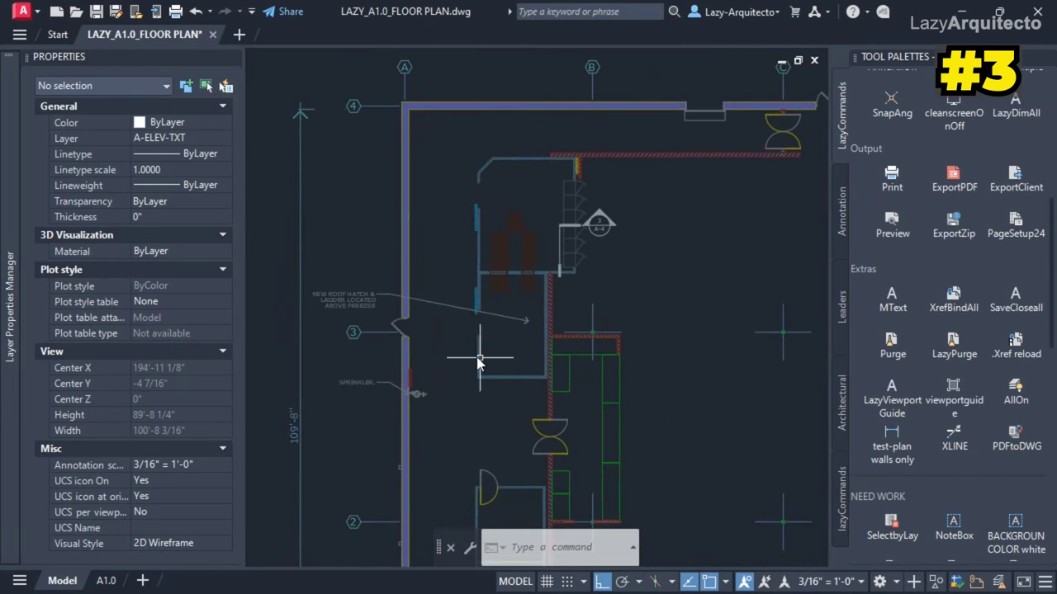
scroll(479, 311, "up", 2)
middle_click_drag(479, 313, 522, 326)
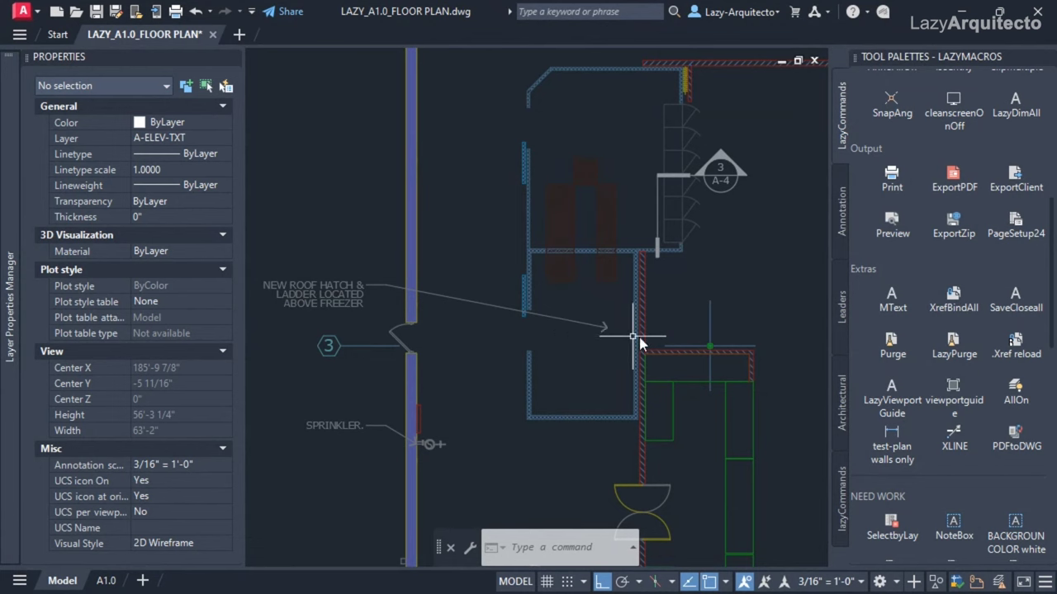
scroll(636, 335, "up", 3)
scroll(578, 363, "down", 6)
middle_click_drag(571, 369, 510, 303)
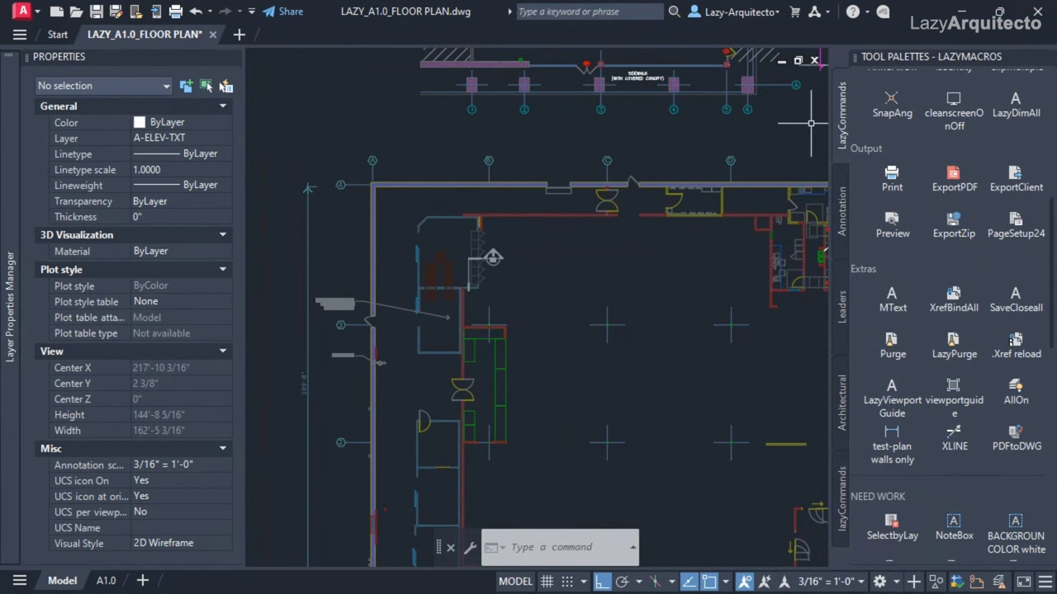
left_click_drag(1056, 17, 905, 53)
- Open LAZY ARQUITECTO_fp4.dwg from File Explorer in its own tab, then switch back to LAZY_A1.0_FLOOR PLAN
left_click(334, 220)
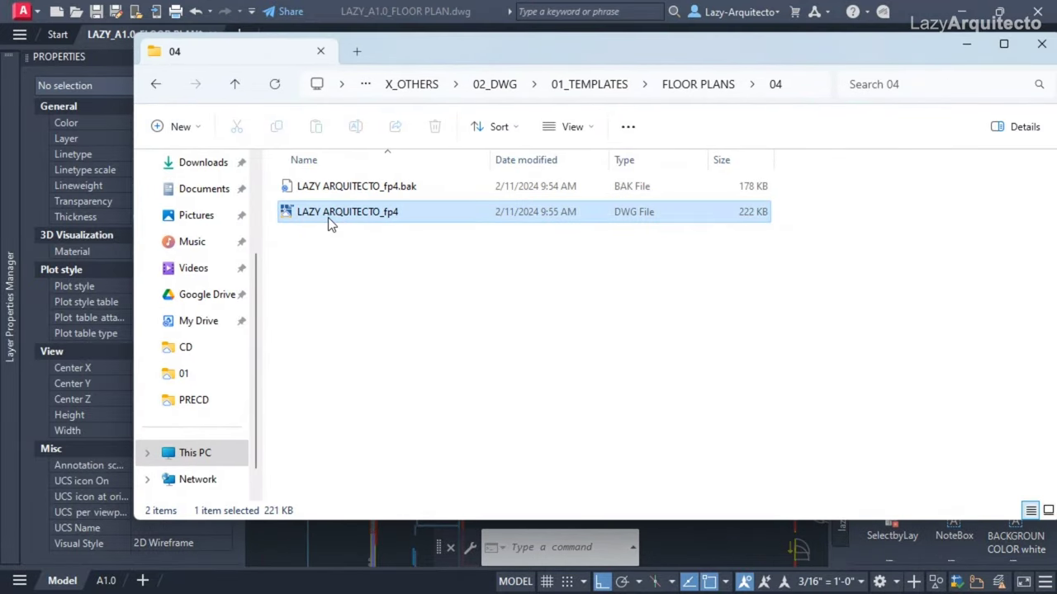
double_click(328, 217)
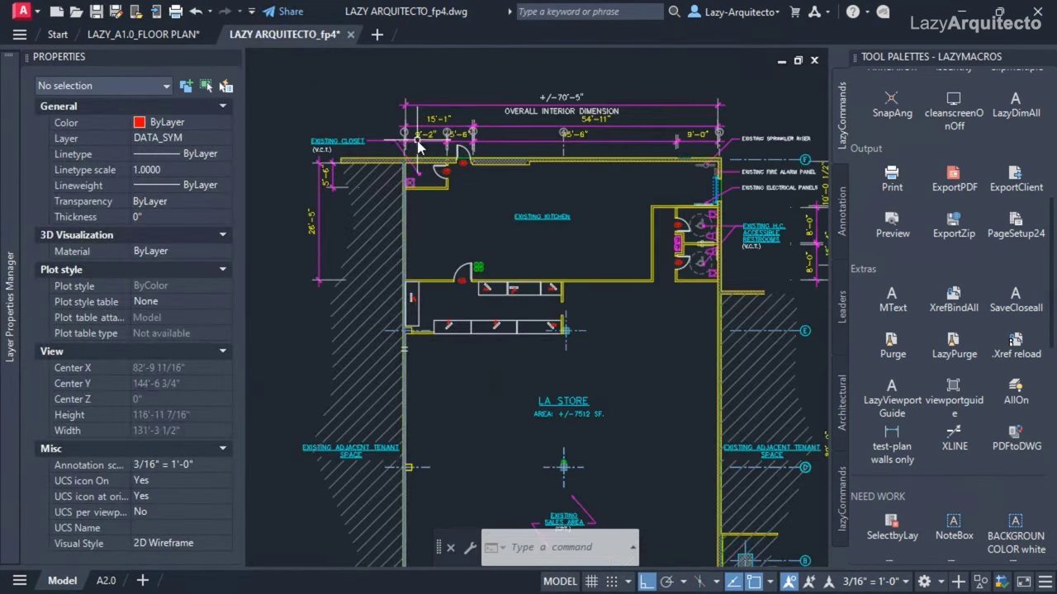
scroll(694, 239, "up", 5)
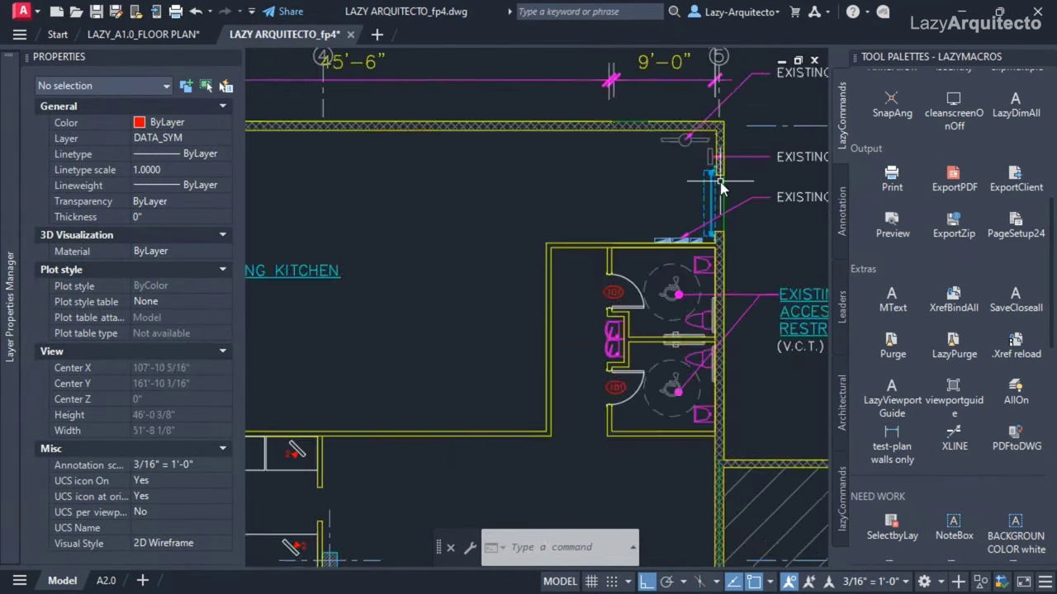
scroll(624, 205, "down", 5)
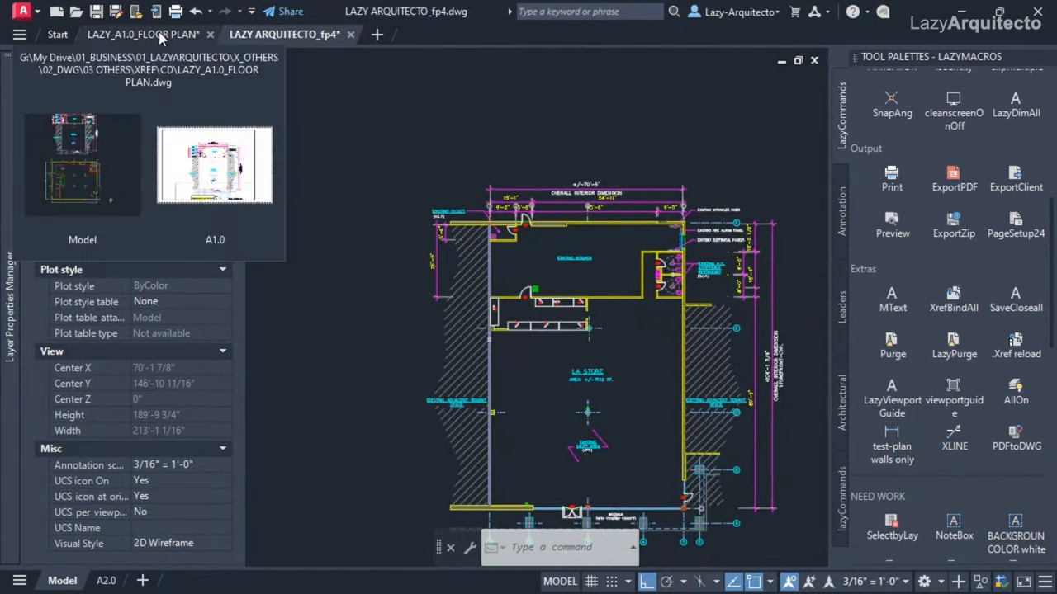
mouse_move(347, 34)
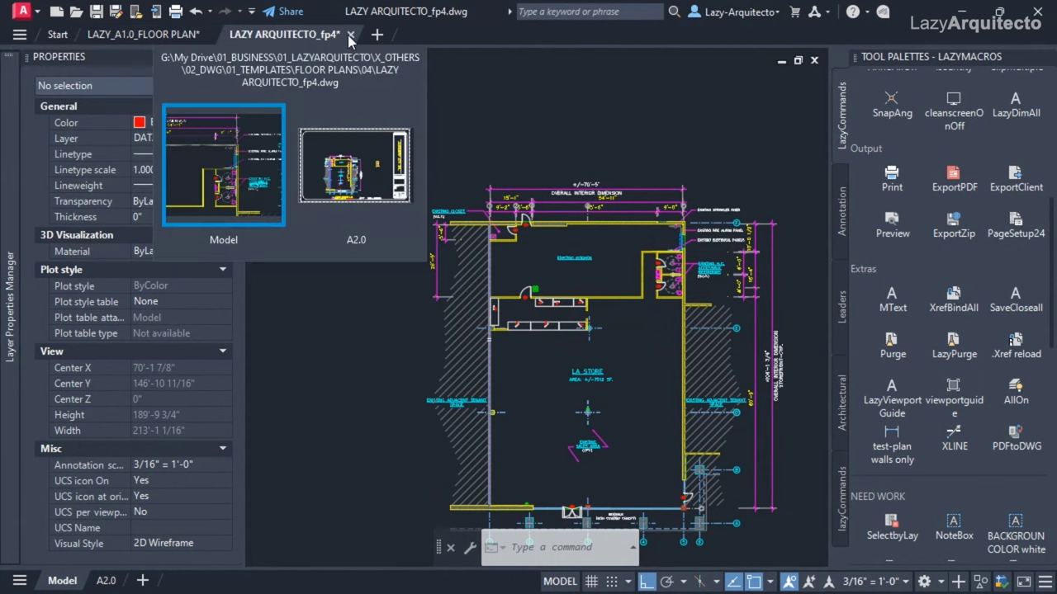
left_click(185, 35)
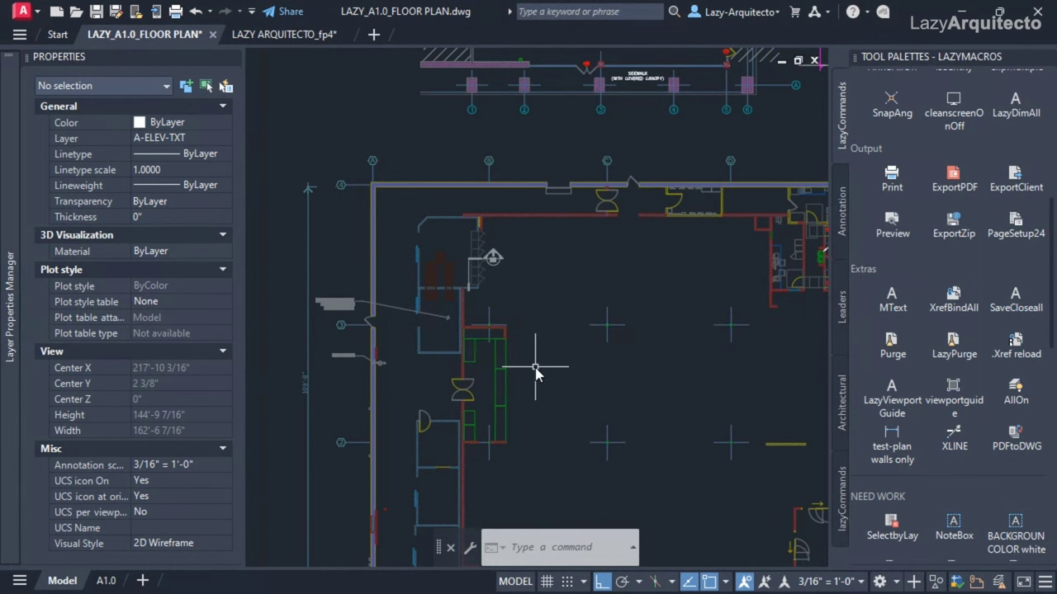
- Locate the BLOCKS drawing in the My_Blocks folder and dismiss the Options dialog unchanged
type("op")
key("Return")
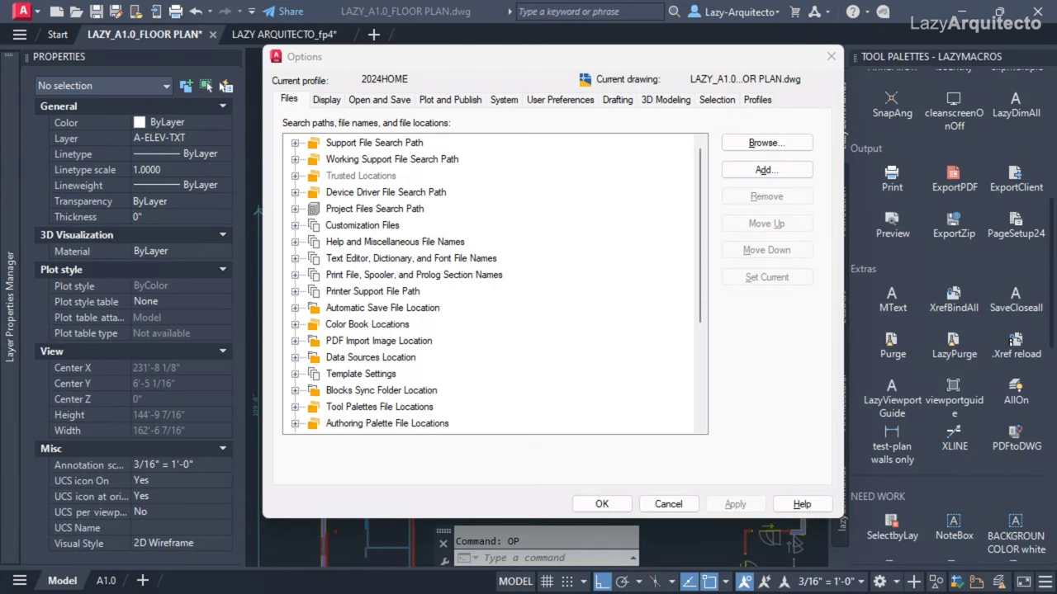
left_click_drag(1056, 1, 606, 78)
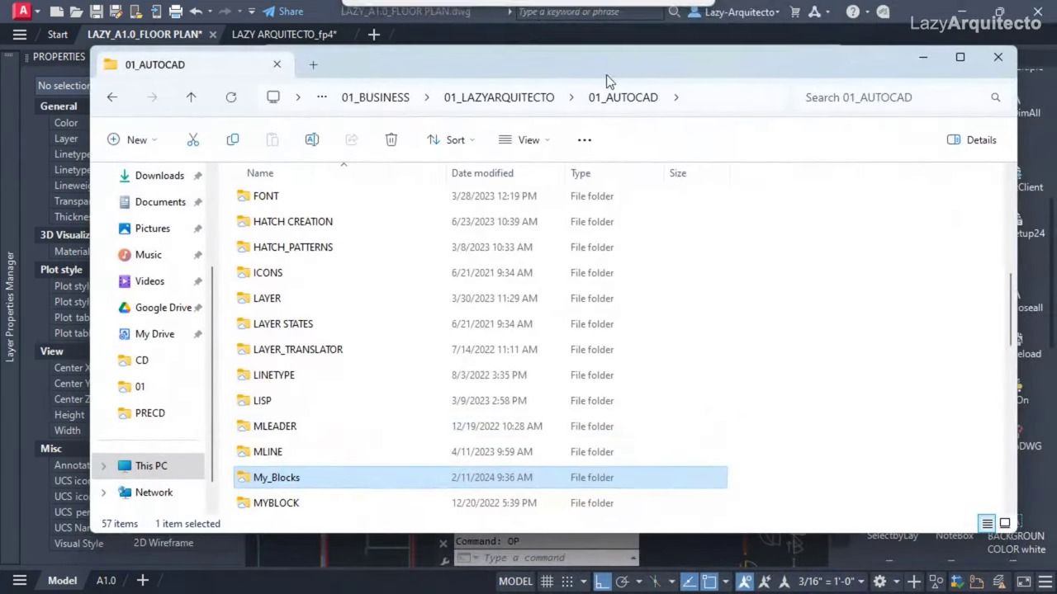
double_click(272, 479)
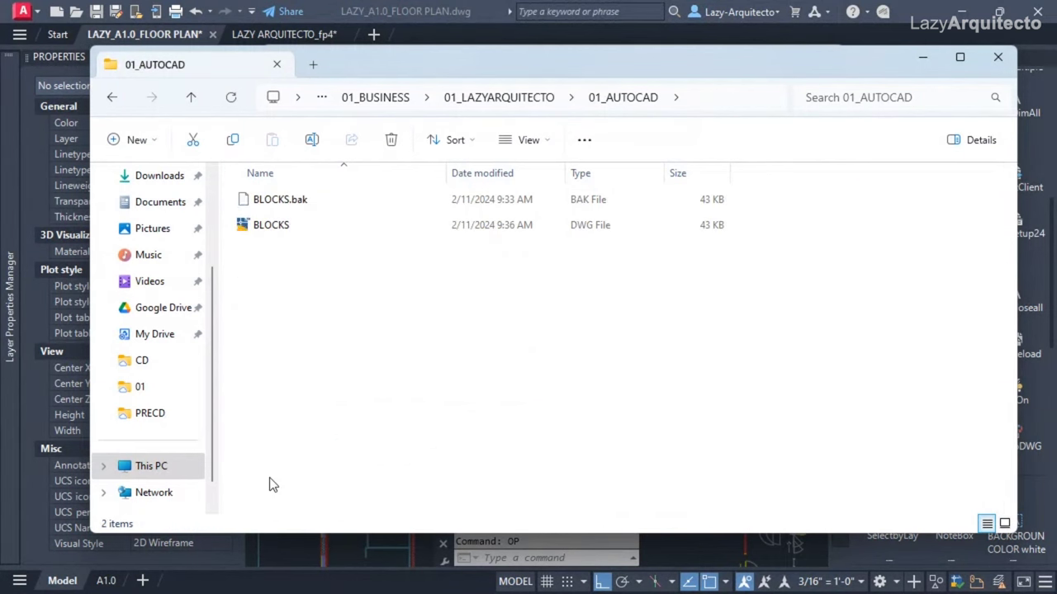
left_click(272, 225)
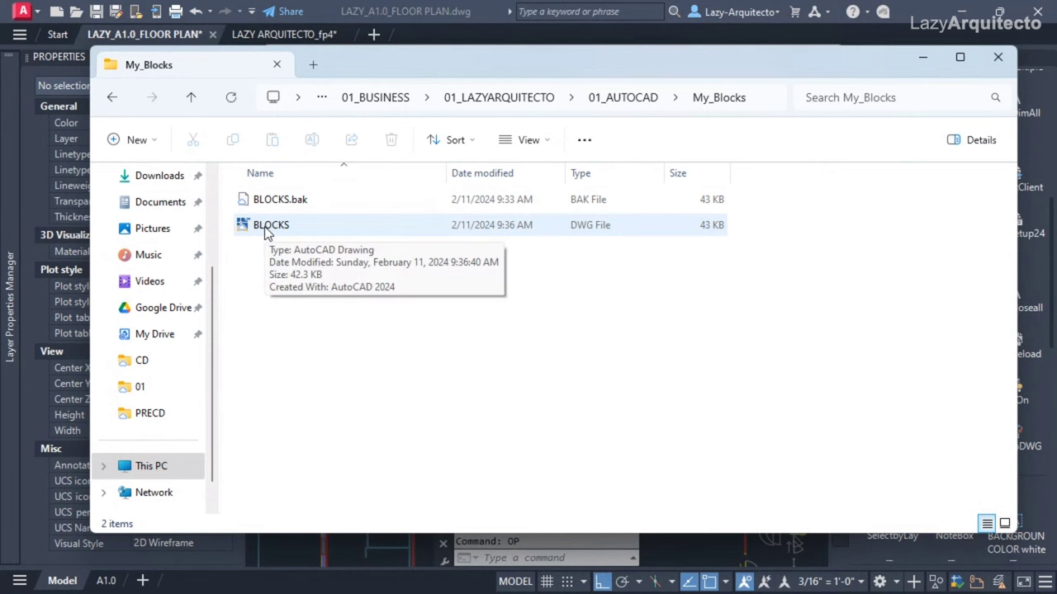
key("alt+Tab")
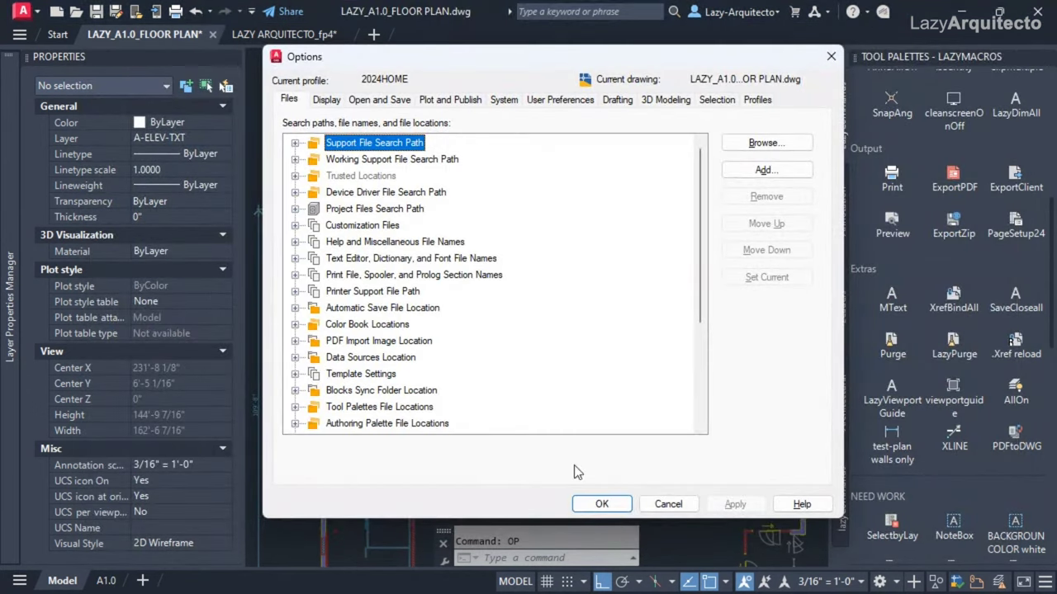
left_click(668, 504)
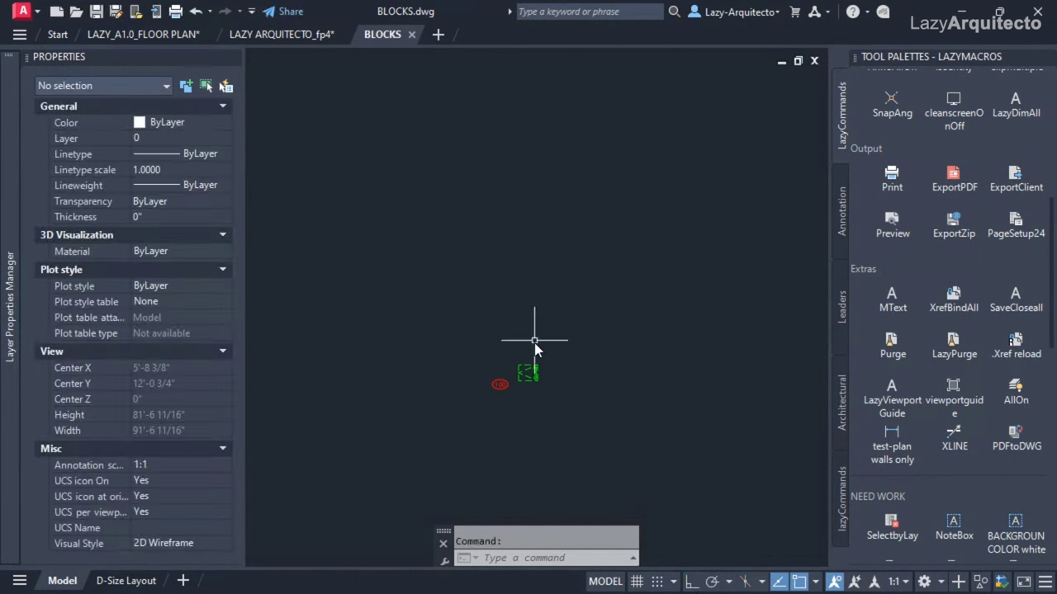
- Close BLOCKS.dwg, answering No to saving, and go to the LAZY_A1.0_FLOOR PLAN drawing
scroll(535, 353, "up", 6)
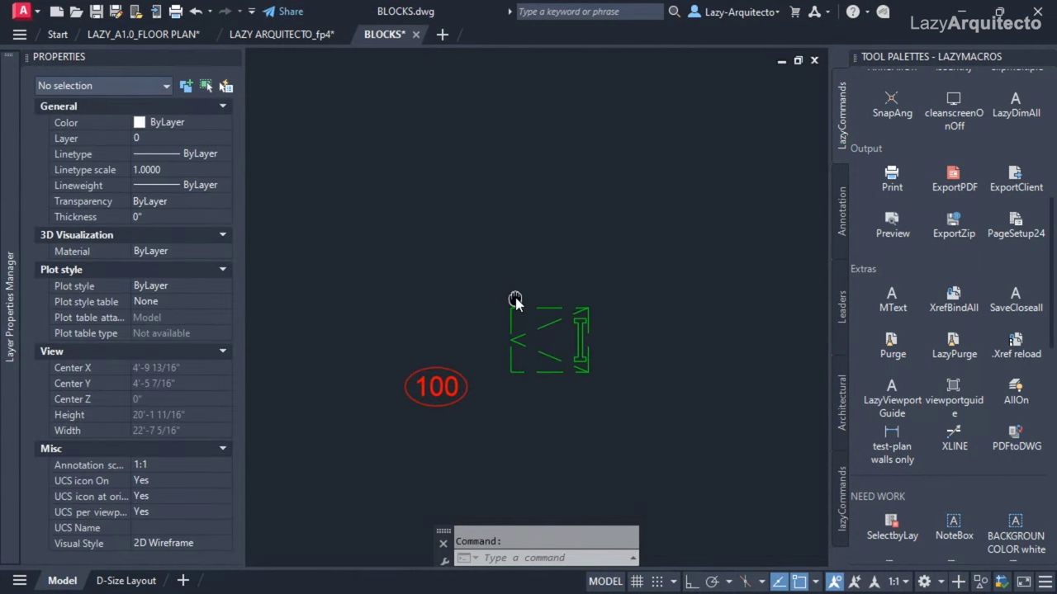
scroll(620, 340, "up", 2)
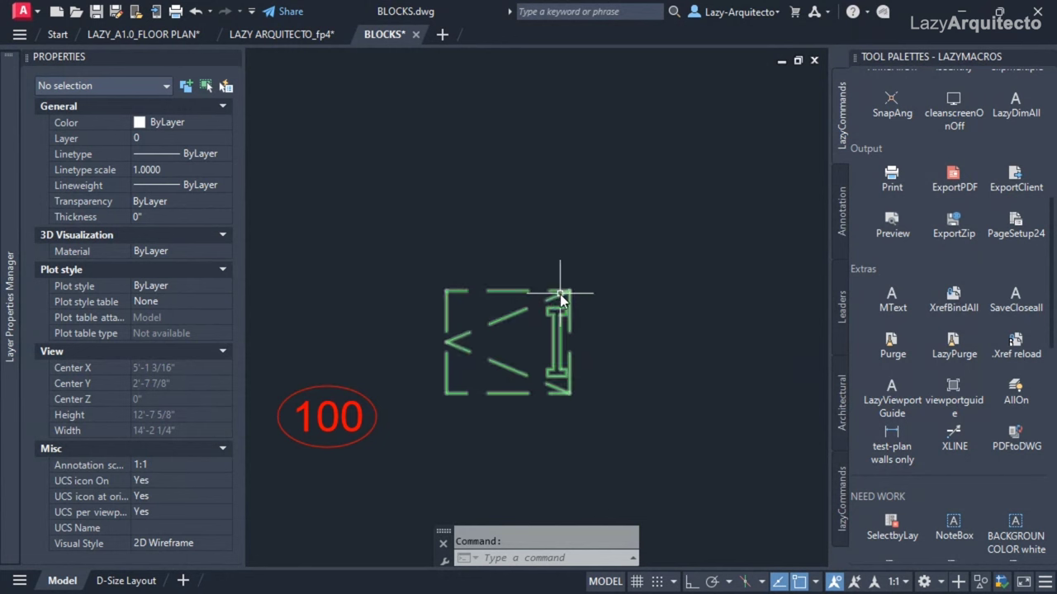
left_click(415, 34)
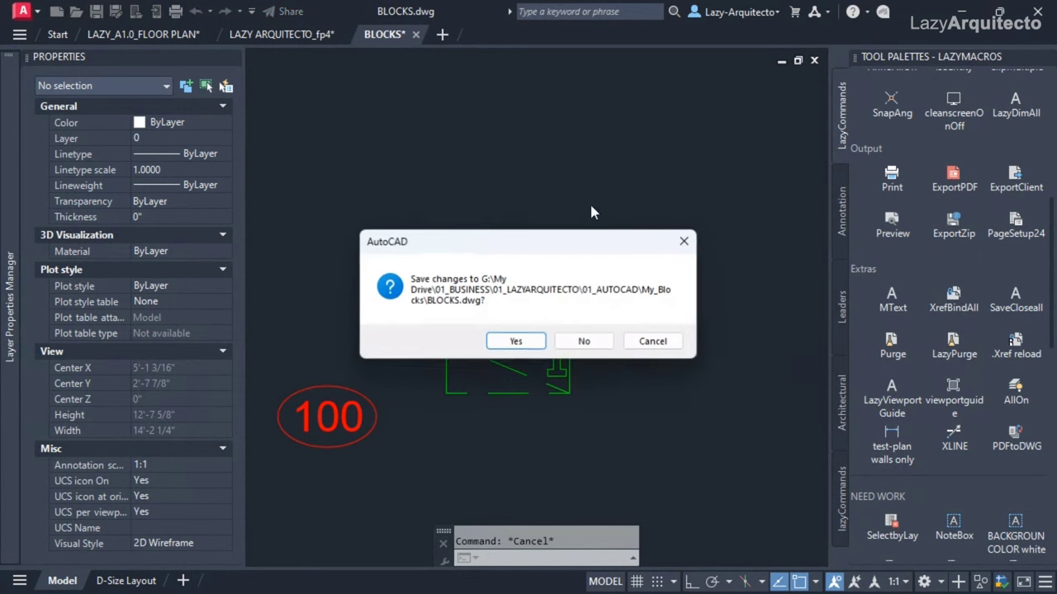
left_click(555, 343)
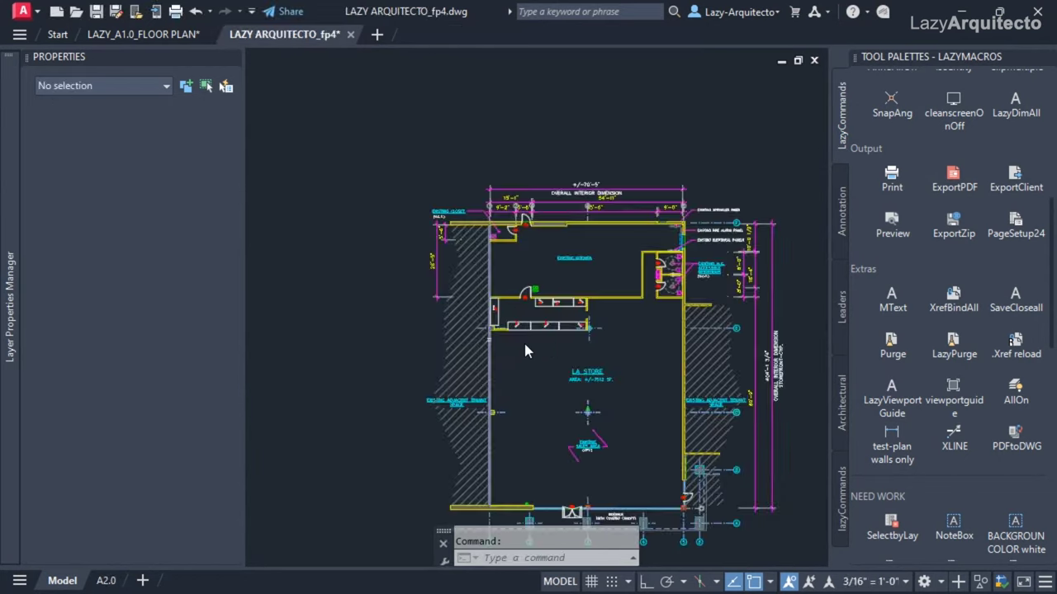
key("ctrl+Tab")
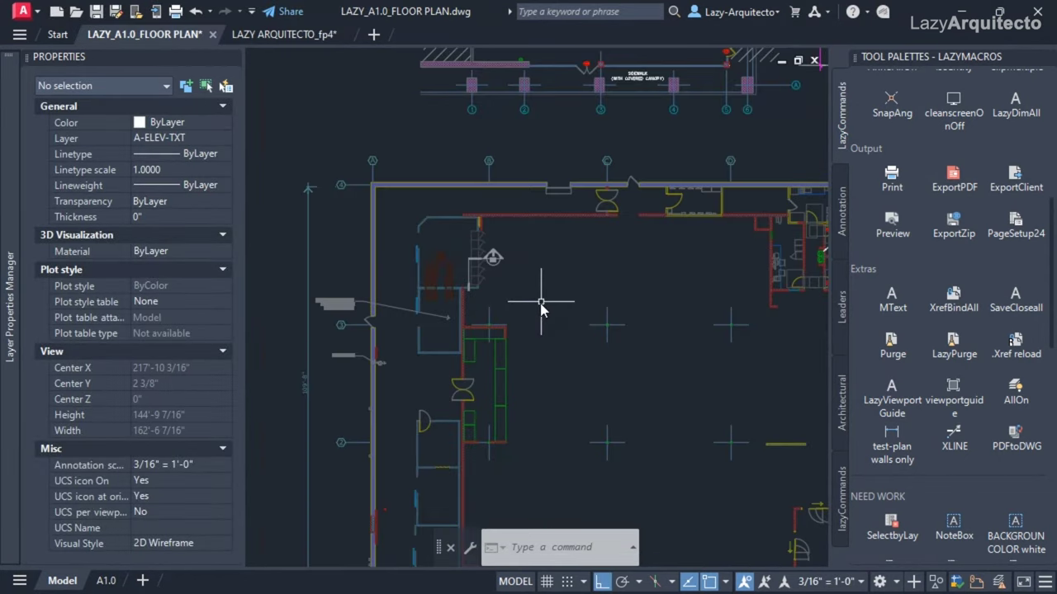
- In Options (OP), add a new empty Support File Search Path entry and browse for its folder
type("OP")
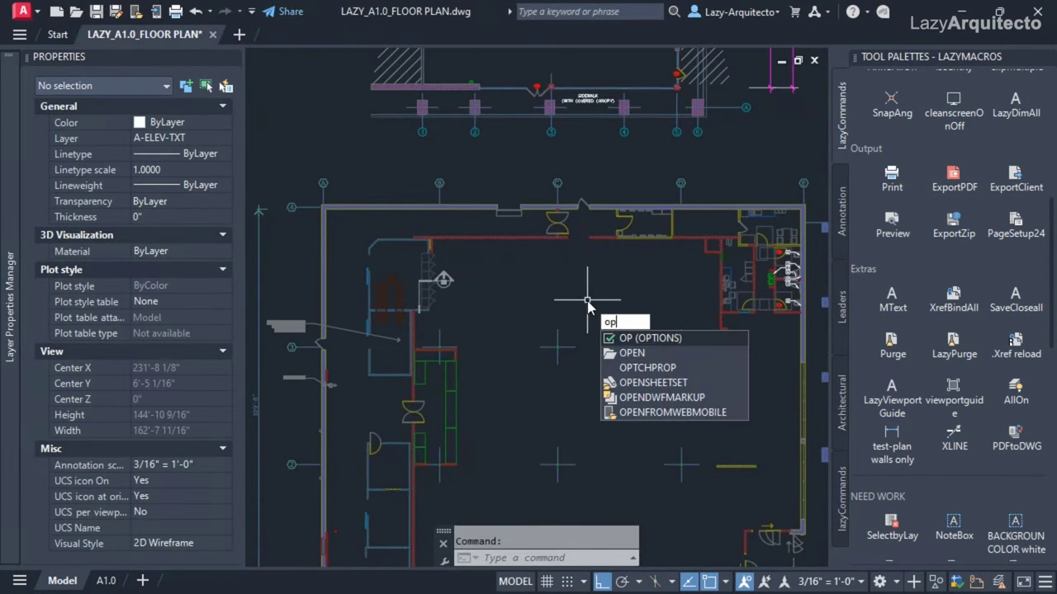
key("Return")
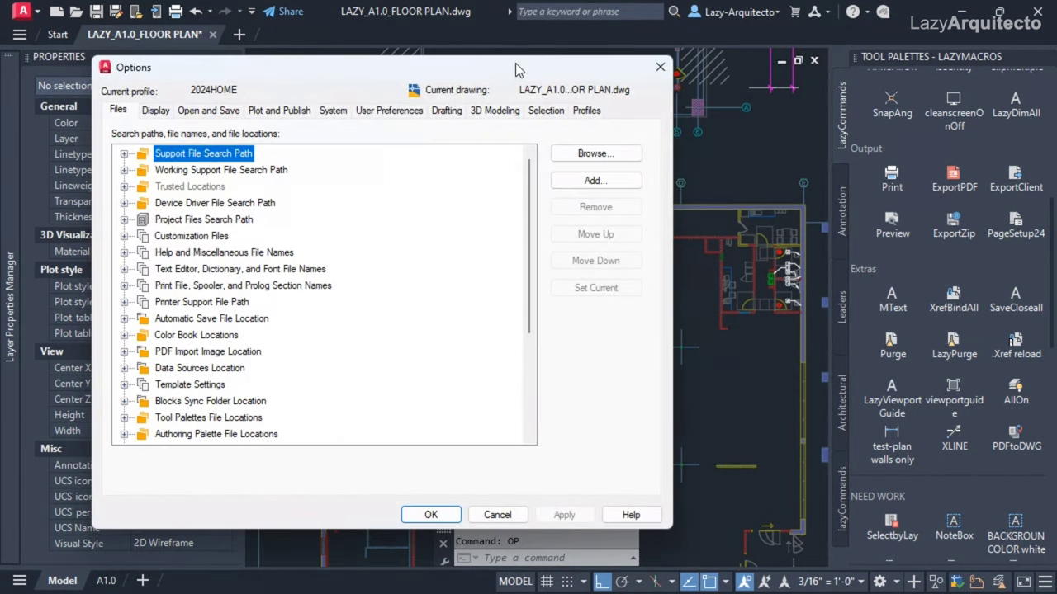
left_click_drag(515, 63, 673, 65)
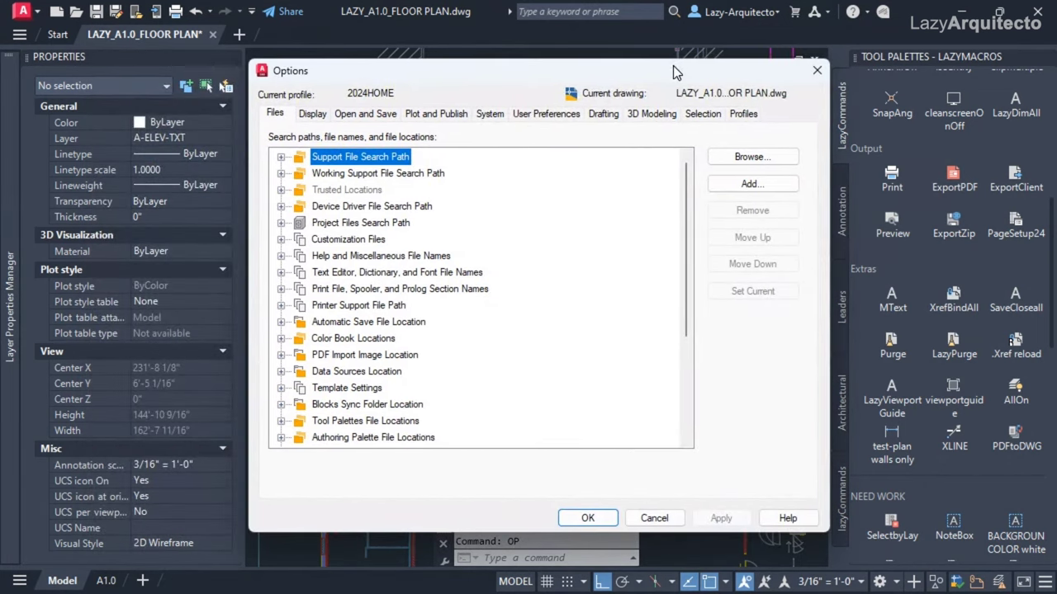
left_click(281, 157)
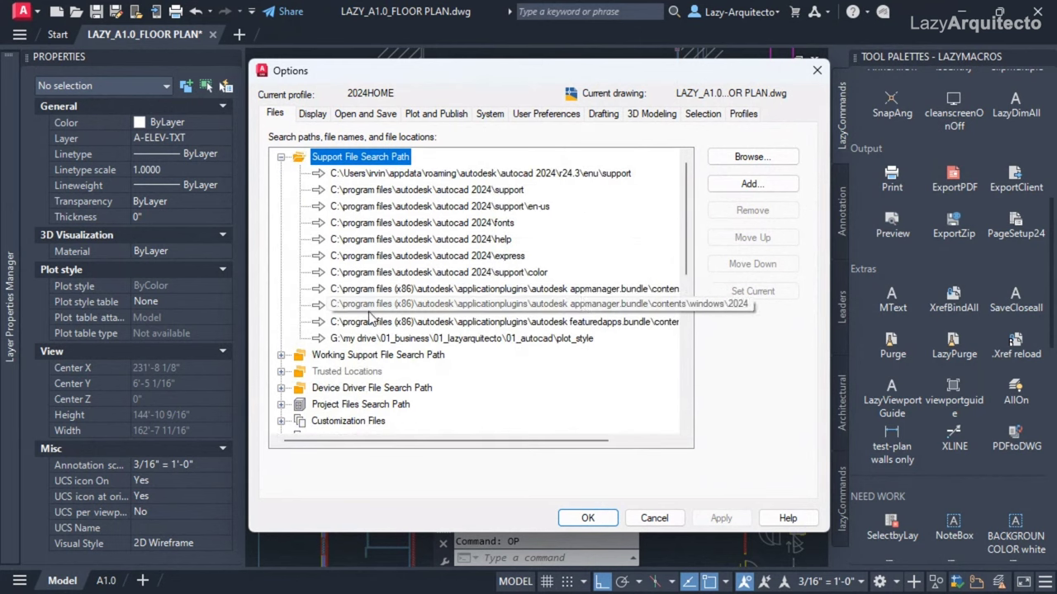
left_click(767, 188)
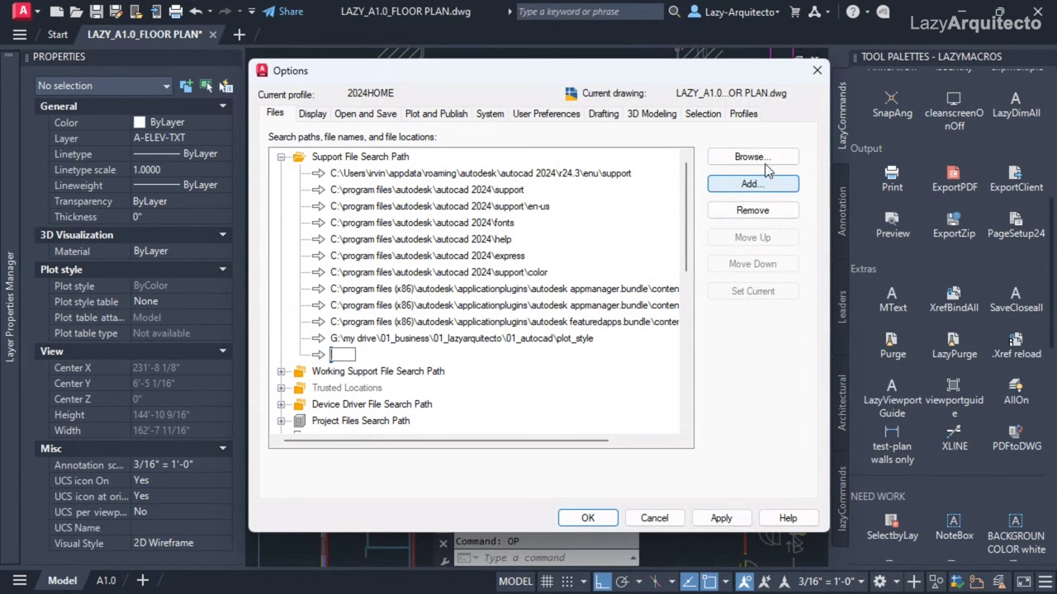
left_click(752, 156)
- Navigate to Google Drive > My Drive > 01_BUSINESS > 01_LAZYARQUITECTO > 01_AUTOCAD
left_click_drag(437, 104, 582, 111)
left_click(582, 135)
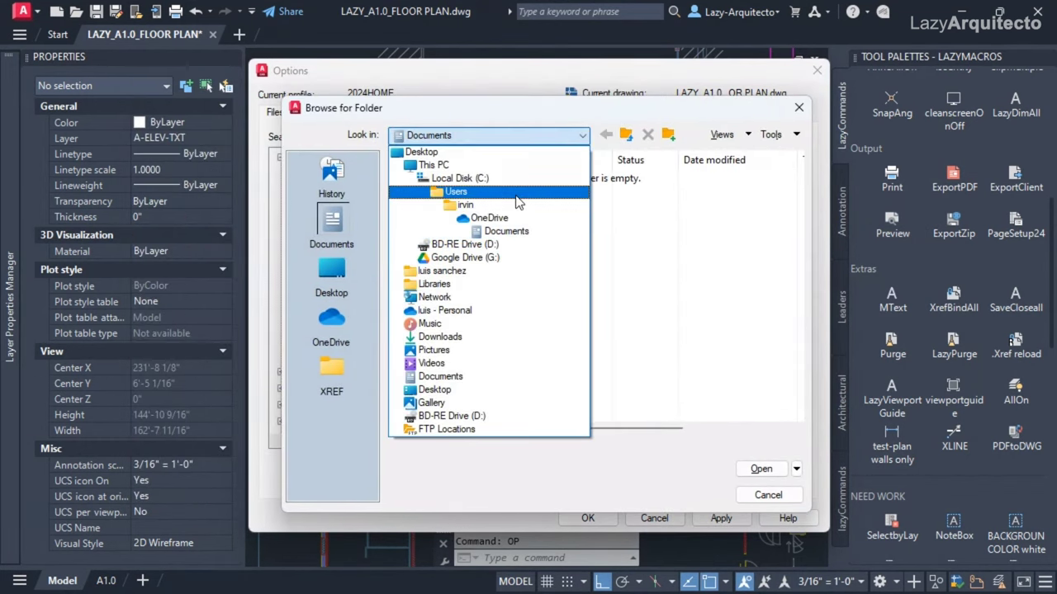
left_click(475, 258)
double_click(456, 180)
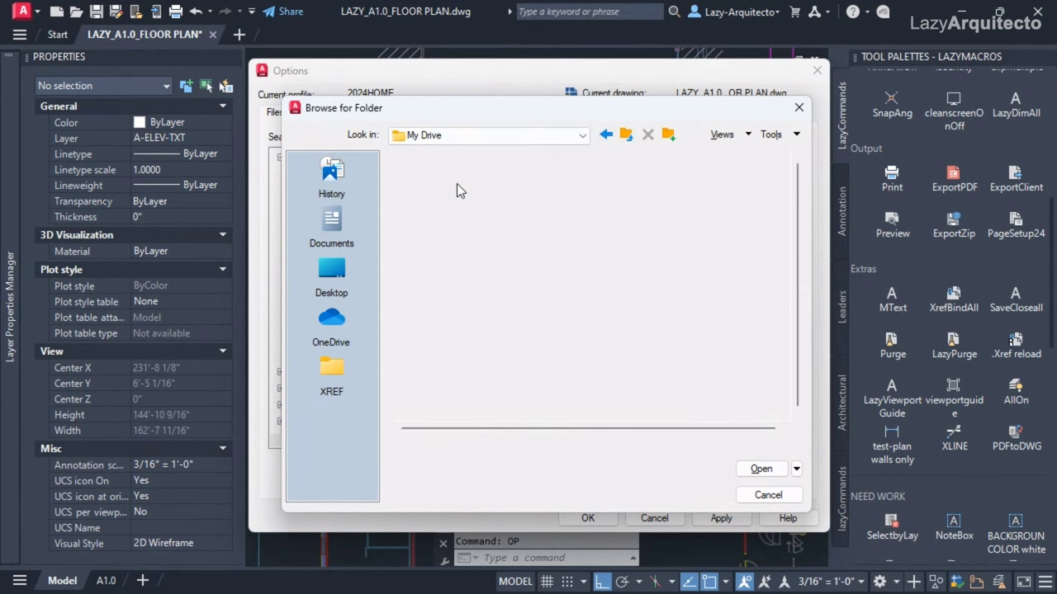
double_click(455, 178)
double_click(455, 177)
double_click(449, 177)
- Choose the My_Blocks folder as the new search path and apply the setting
left_click(474, 289)
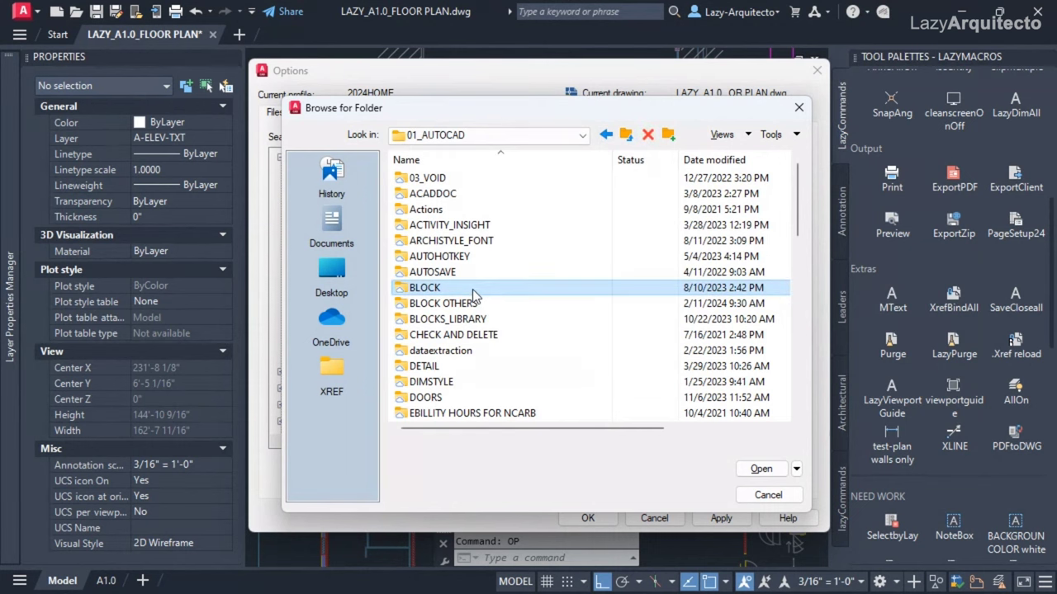
key("m")
key("Down")
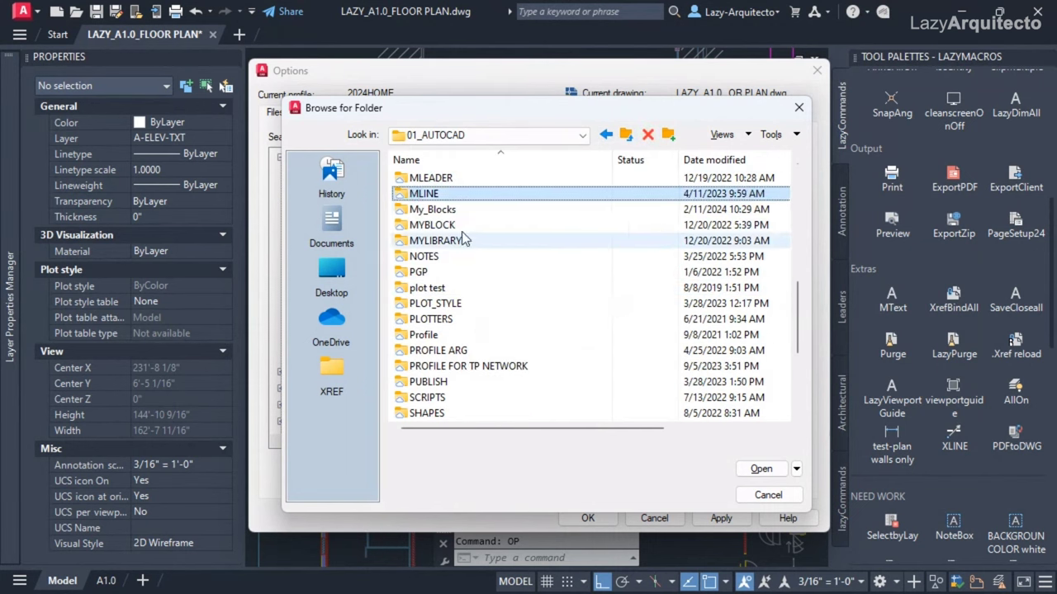
left_click(450, 210)
left_click(453, 212)
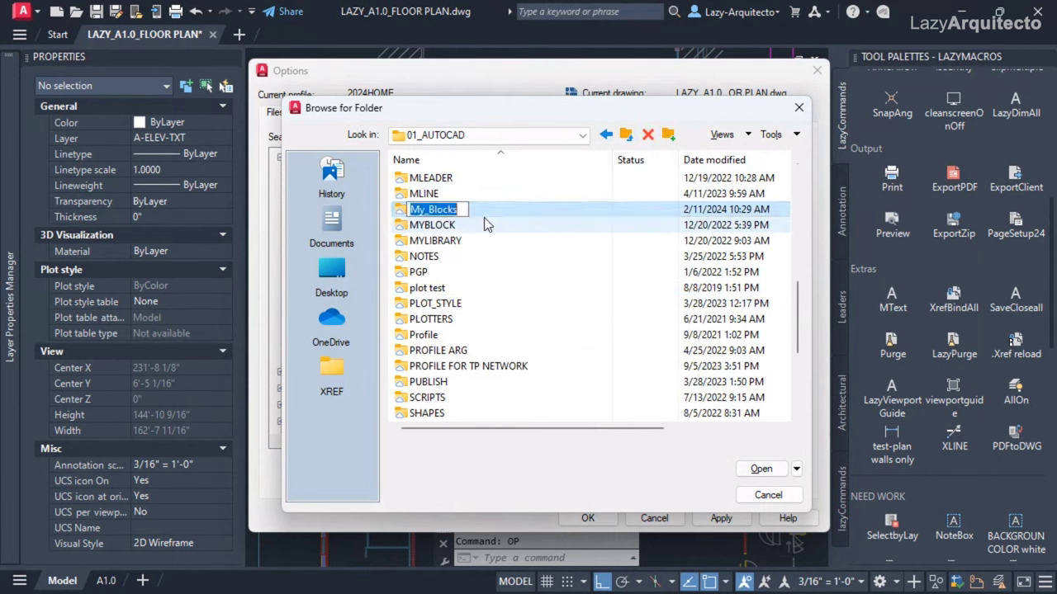
left_click(761, 468)
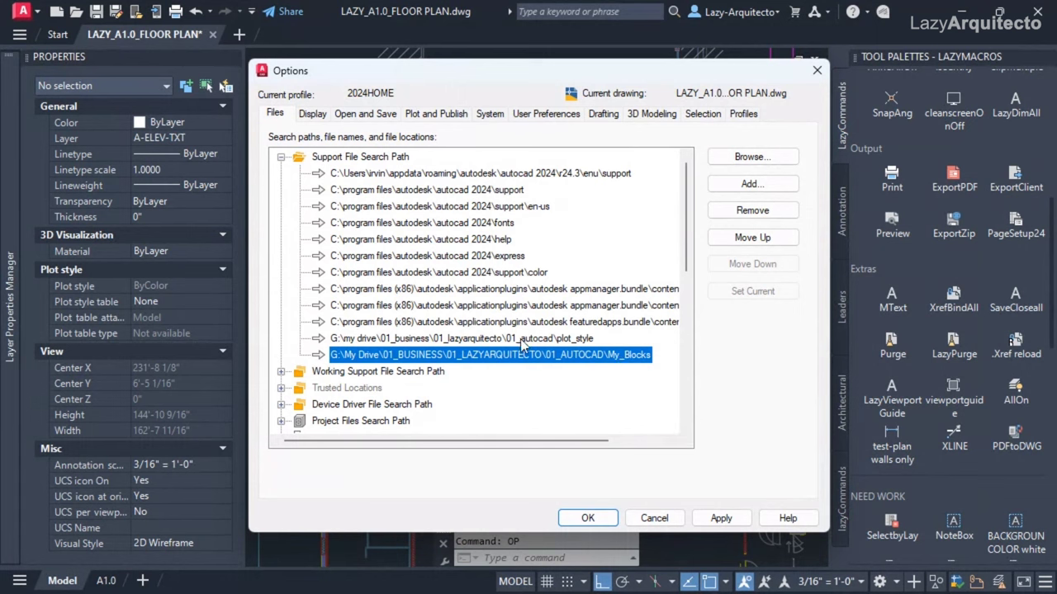
left_click(721, 519)
- Close Options with OK, then insert the LADDER block (via LAD) against the wall at rotation 0
left_click(588, 518)
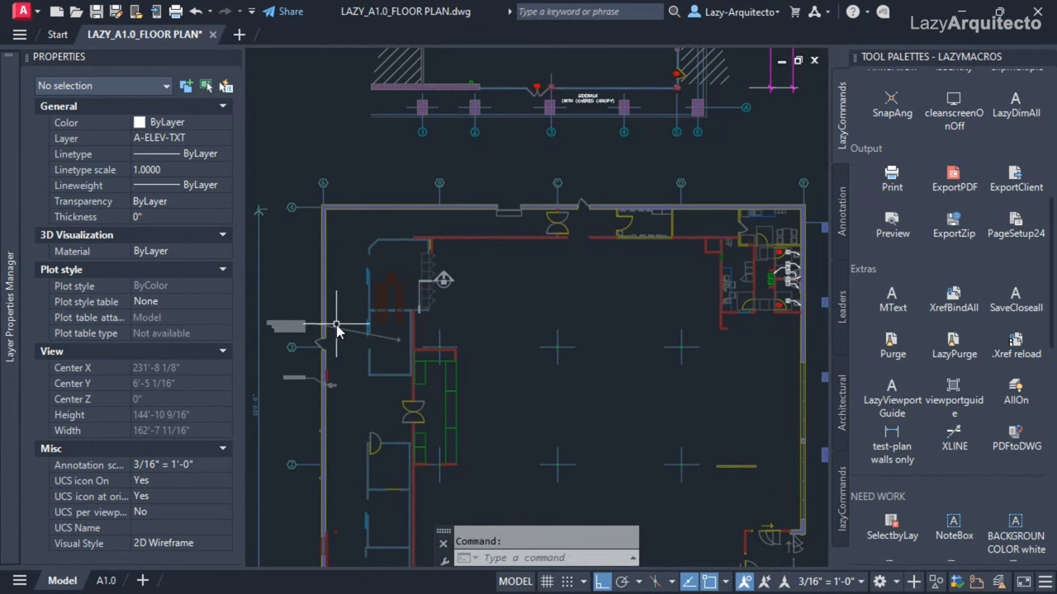
left_click(529, 558)
type("lad")
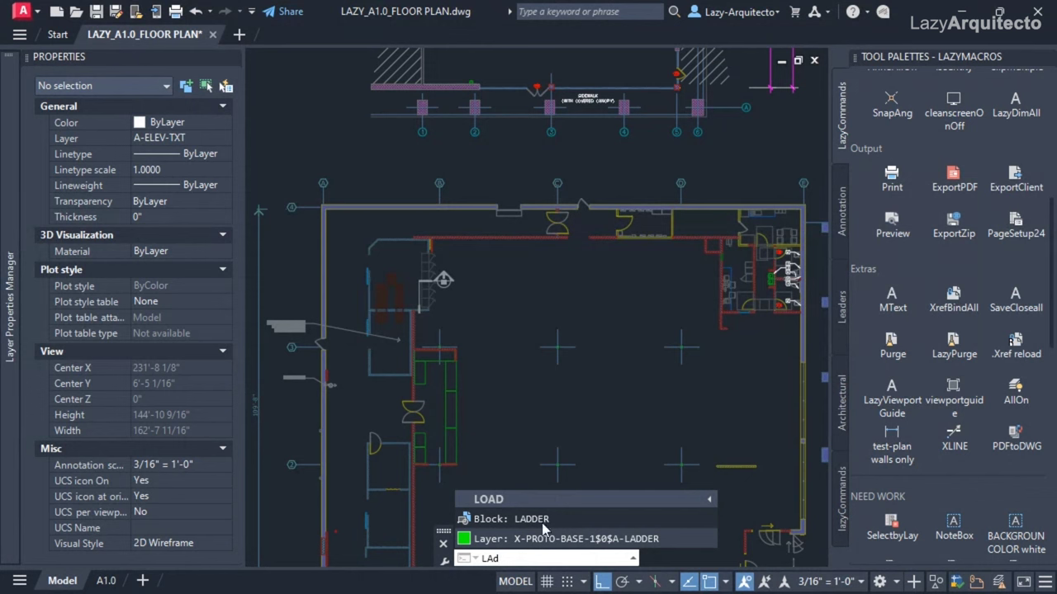
left_click(525, 527)
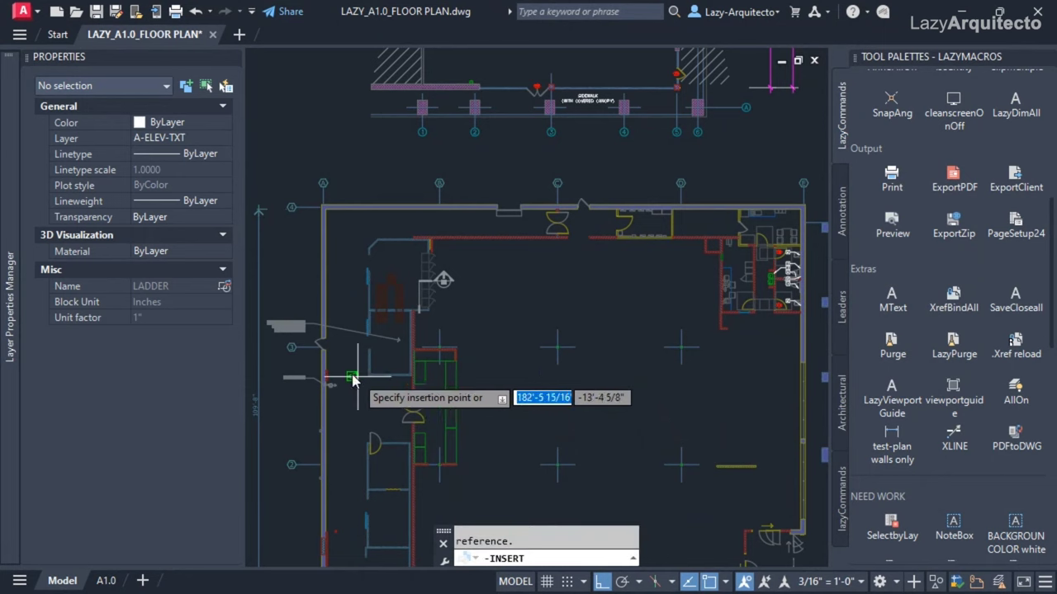
scroll(347, 363, "up", 3)
scroll(561, 305, "up", 2)
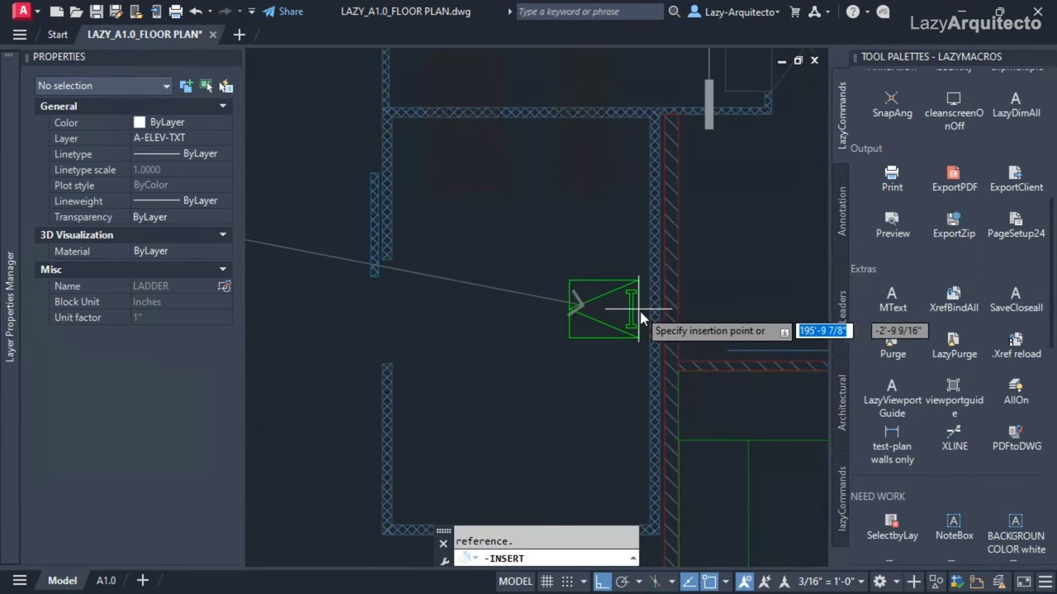
left_click(649, 305)
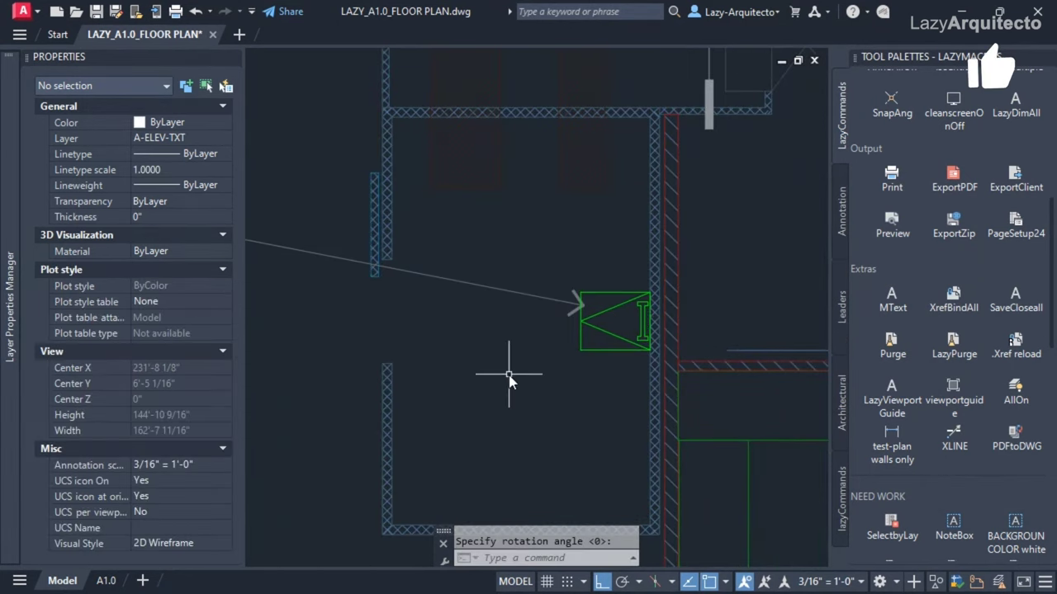
scroll(606, 380, "down", 3)
middle_click_drag(601, 392, 549, 377)
key("Return")
- Select the placed ladder block to check it, then clear the selection
left_click(546, 342)
left_click(551, 351)
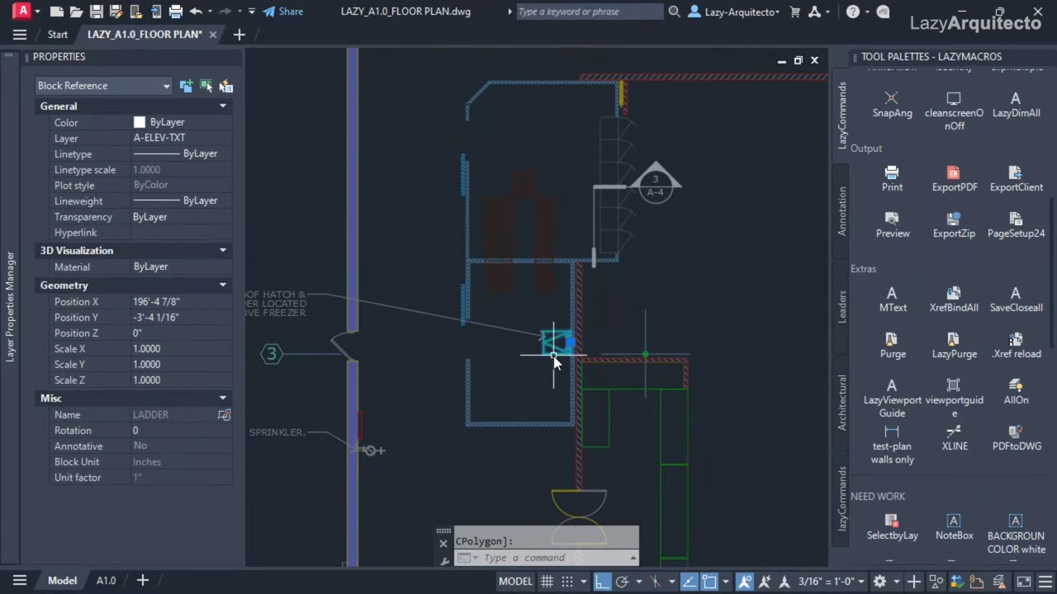
key("Escape")
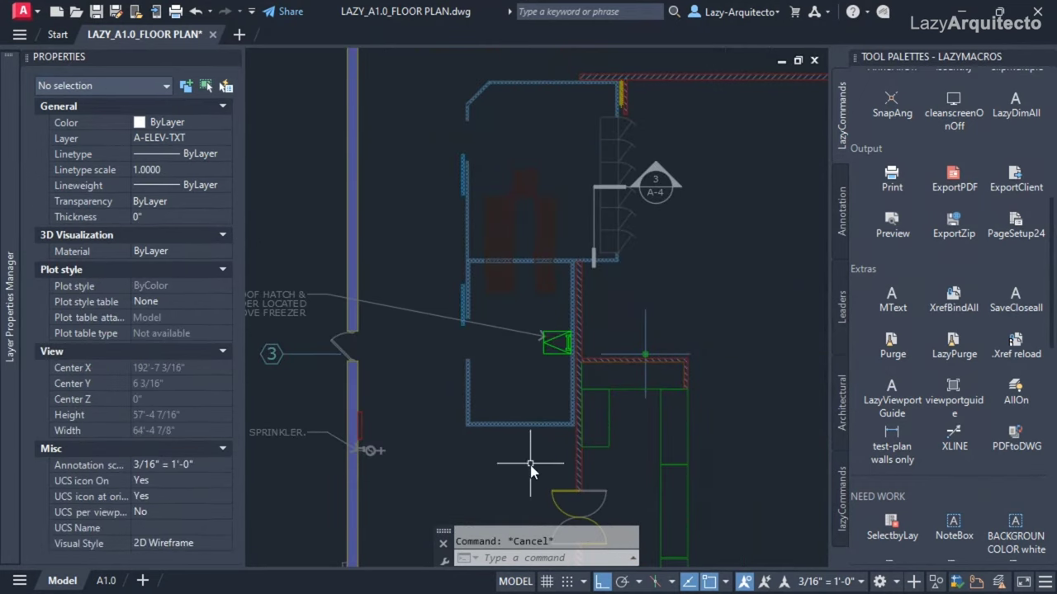
left_click(518, 558)
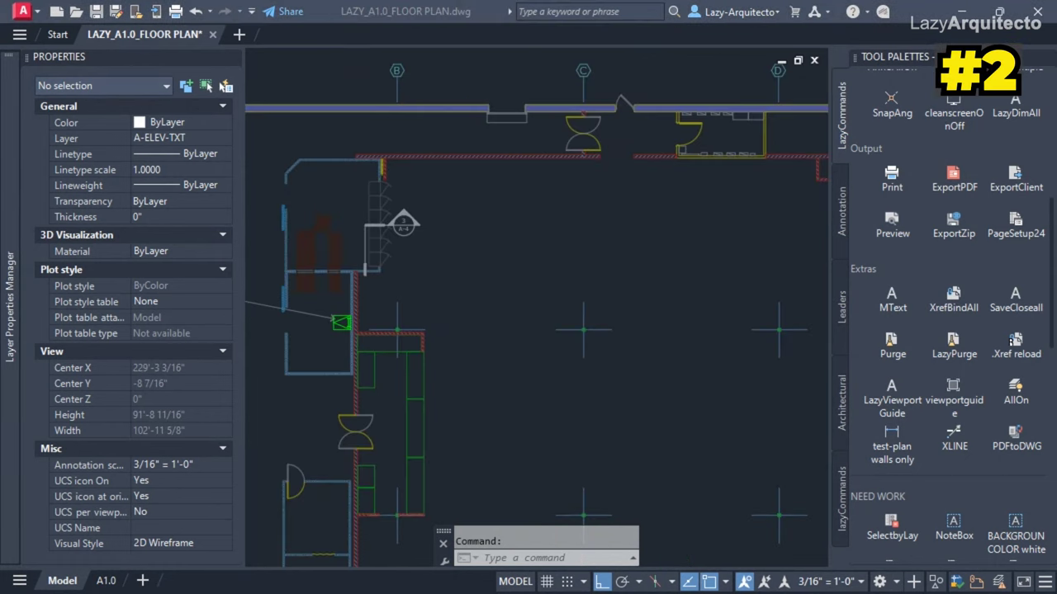
- Adjust the floor plan view and open Drafting Settings from the Object Snap menu, closing it unchanged
middle_click_drag(515, 321, 504, 314)
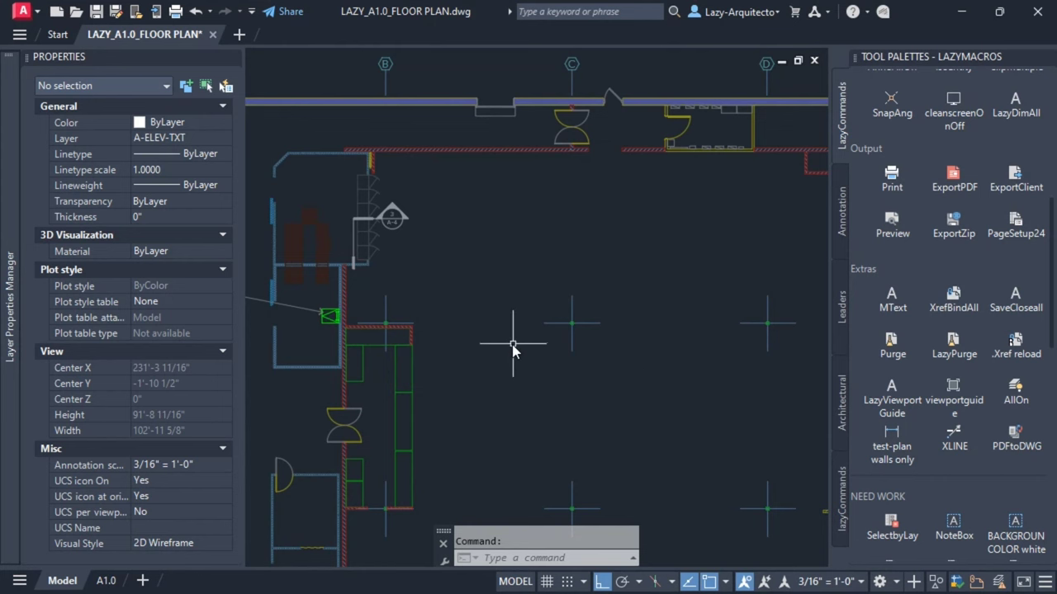
middle_click_drag(445, 358, 484, 330)
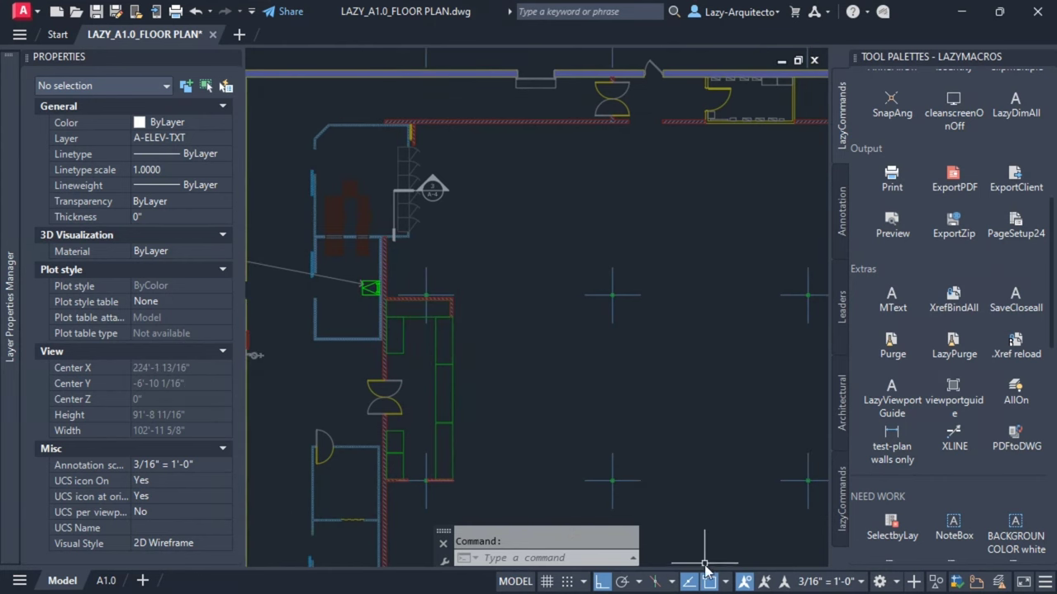
left_click(723, 584)
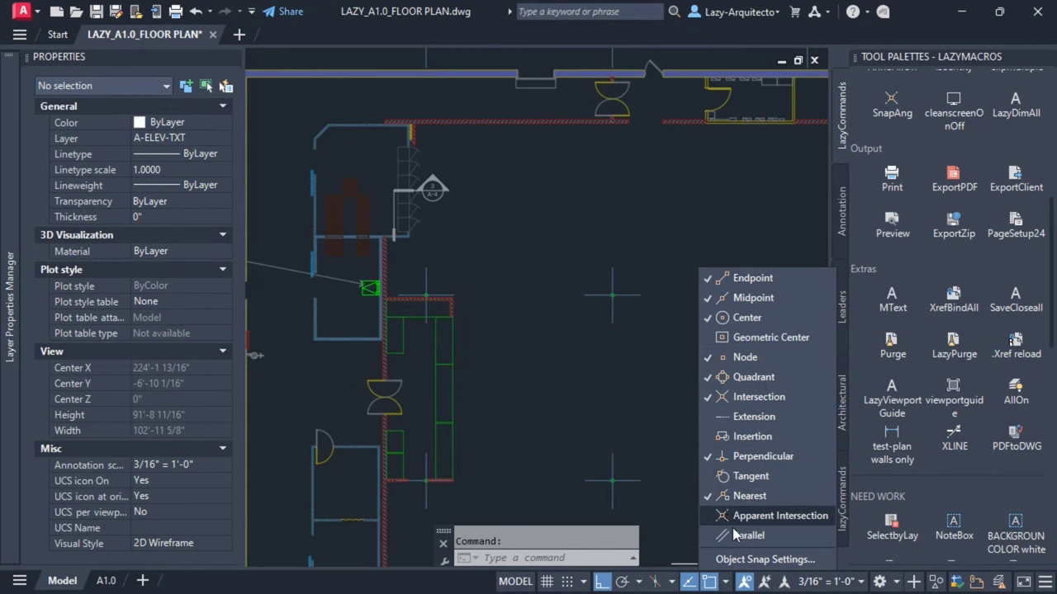
left_click(738, 563)
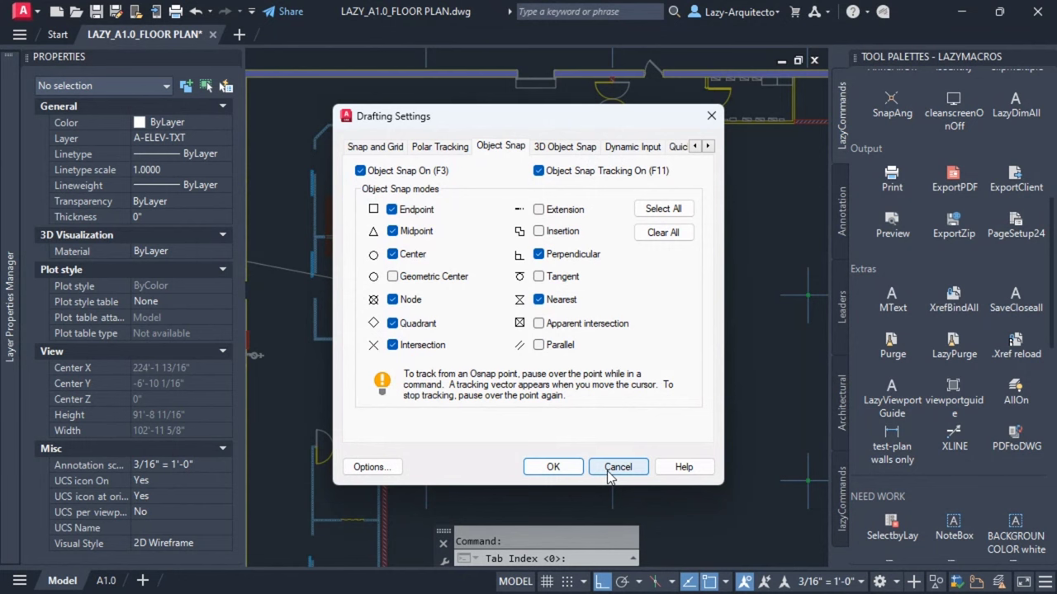
left_click(615, 469)
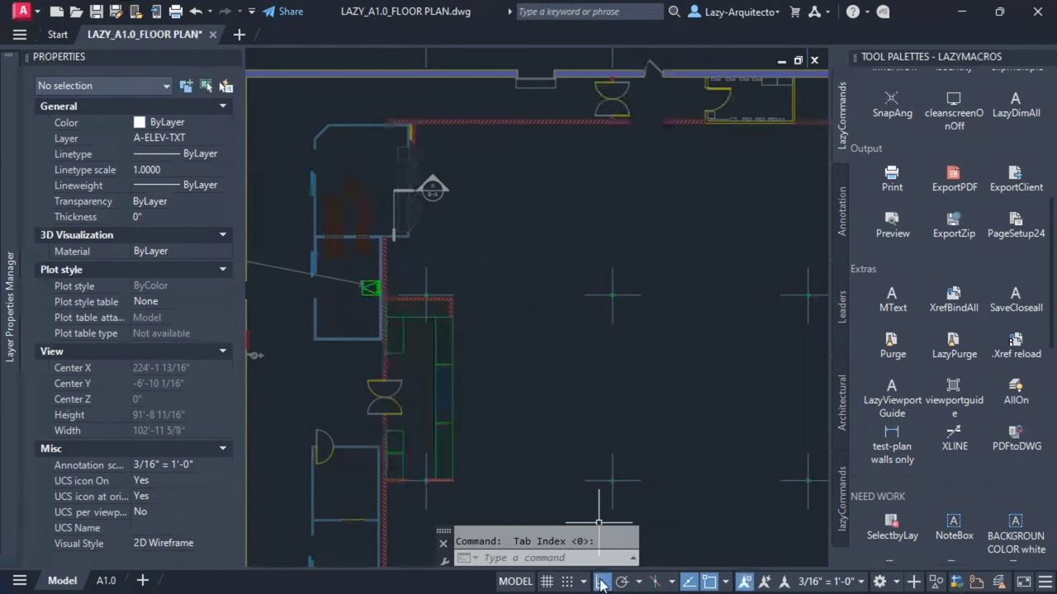
- Cancel the half-typed MIRROR command and reopen Options with OP
type("mirr")
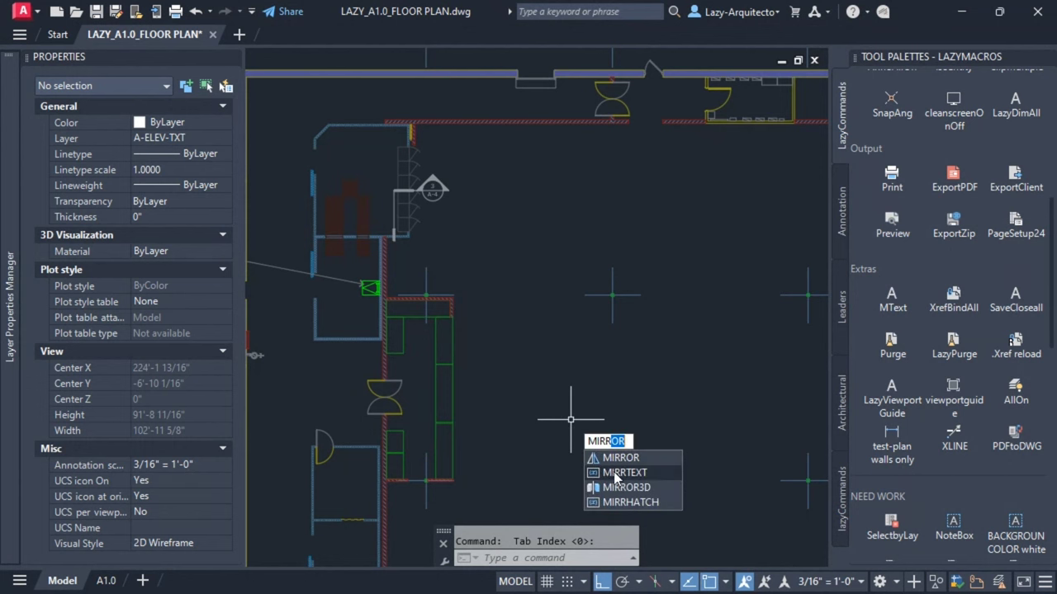
key("Escape")
type("op")
key("Return")
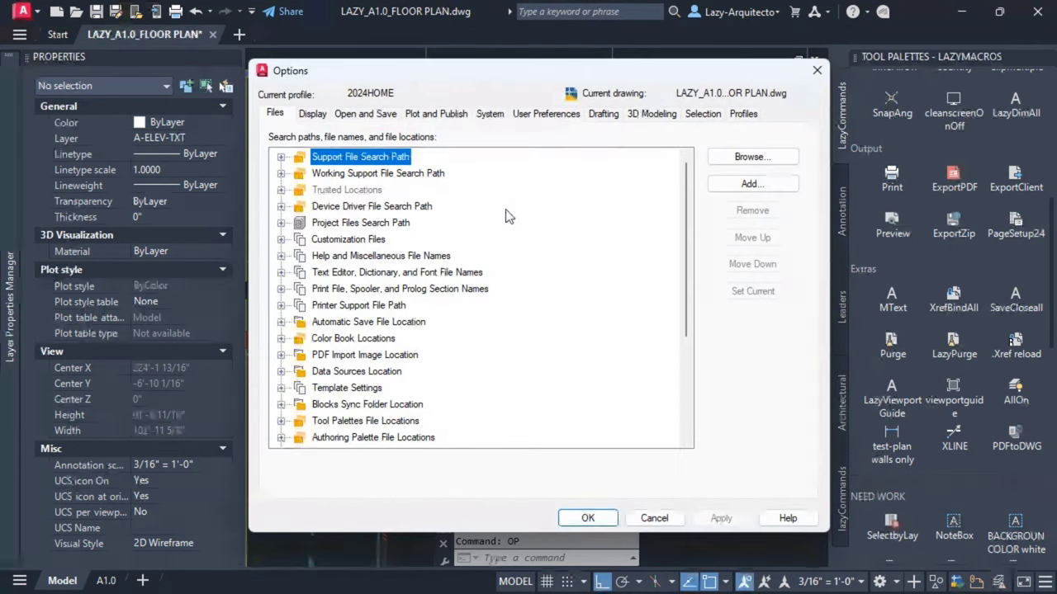
- Expand Support File Search Path on the Files tab to review it, then Cancel the Options dialog
left_click(702, 114)
left_click(274, 114)
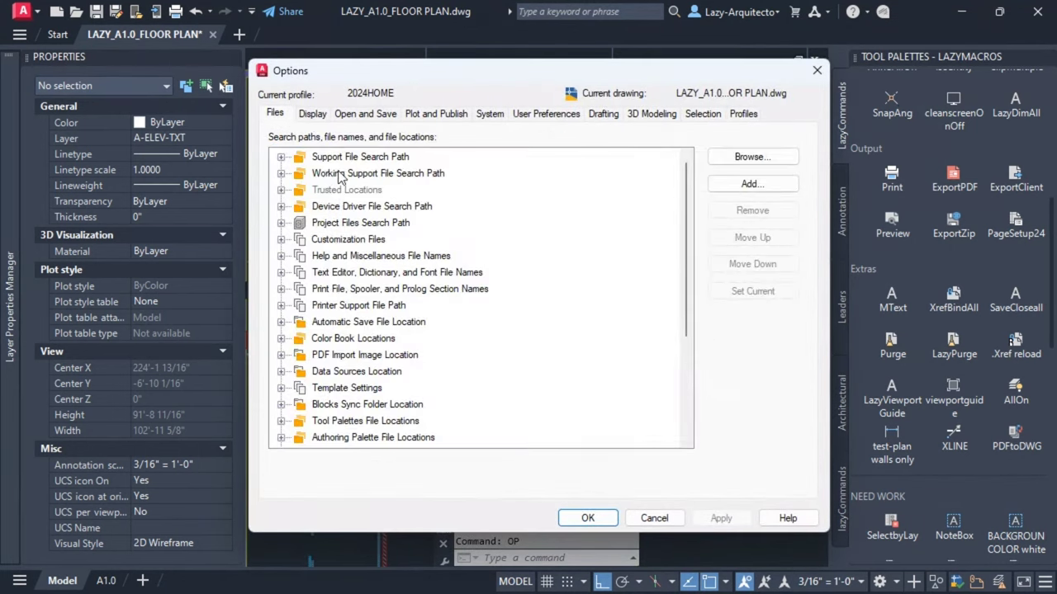
left_click(281, 157)
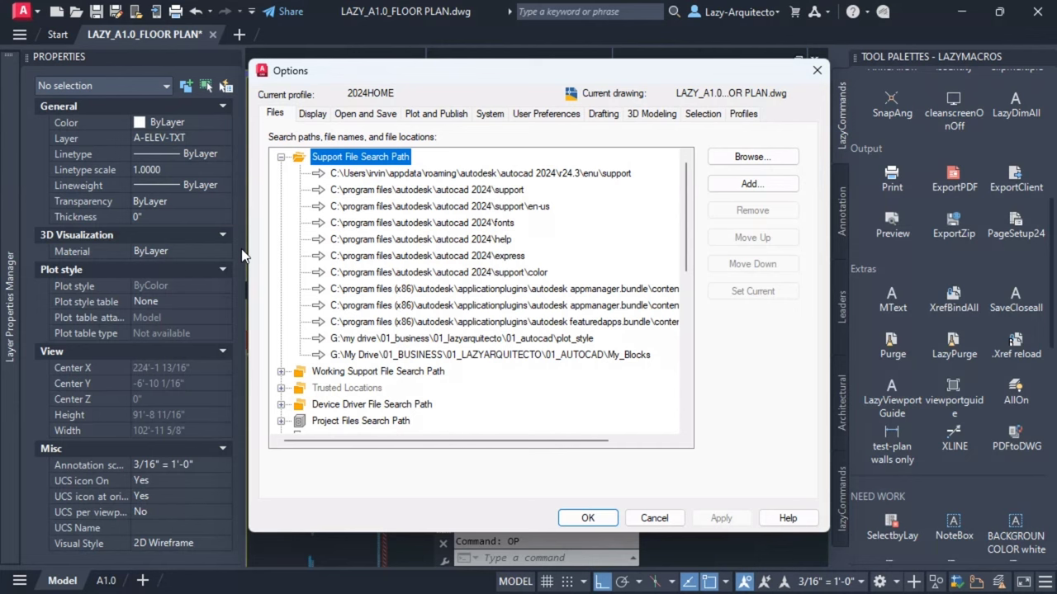
left_click(653, 520)
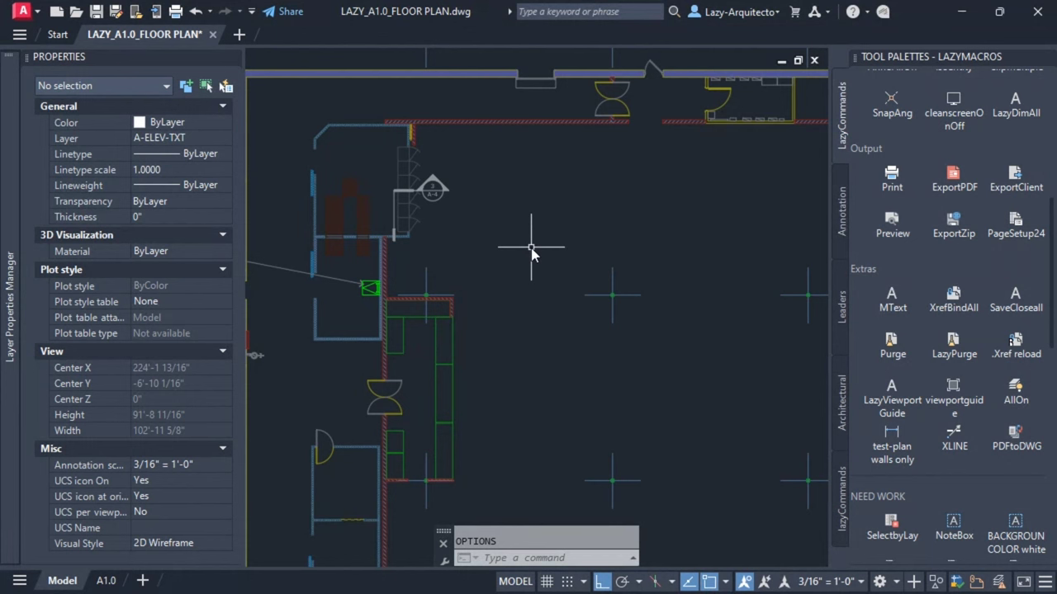
- Open Options (OP) on the Profiles tab and compare the 2024HOME and Unnamed Profile entries
type("OP")
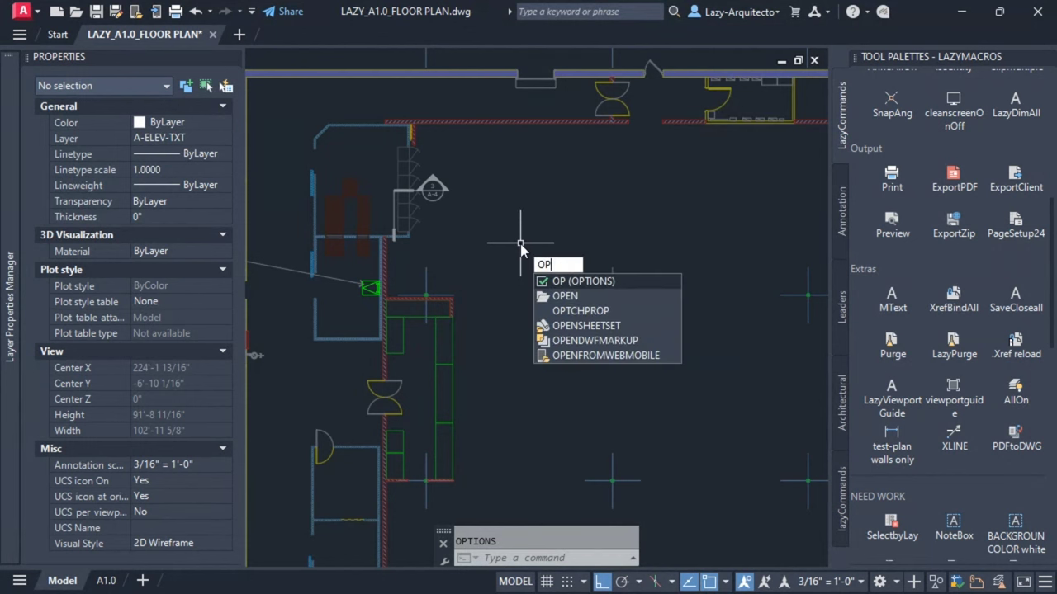
key("Return")
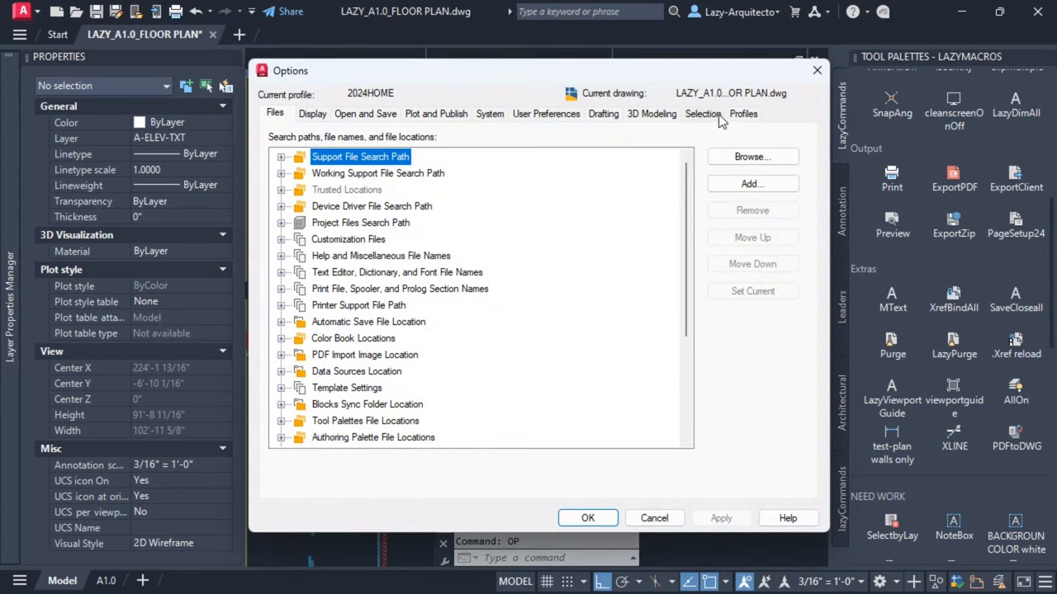
left_click(738, 115)
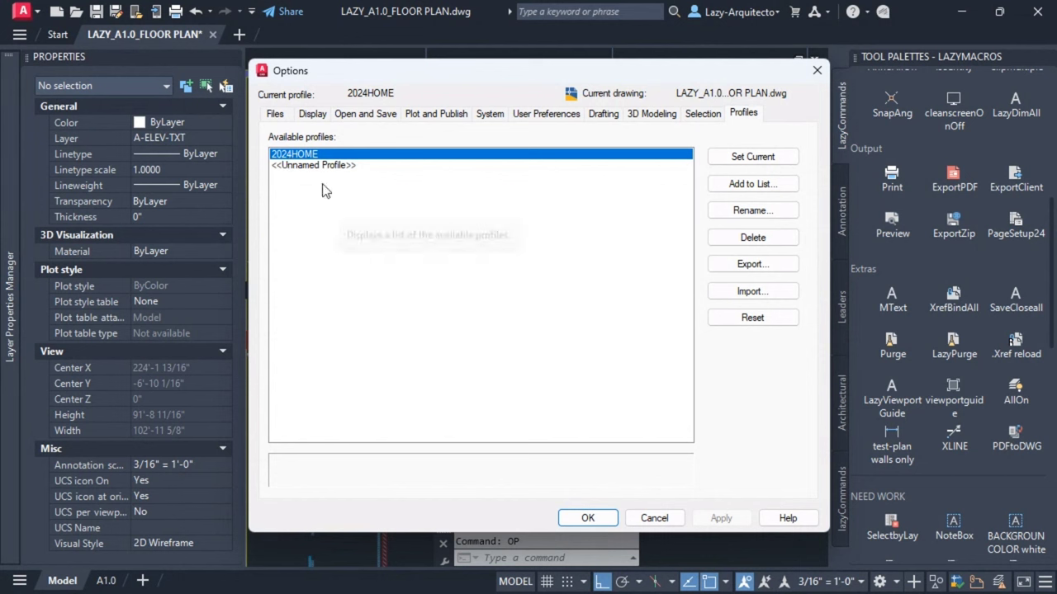
left_click(307, 167)
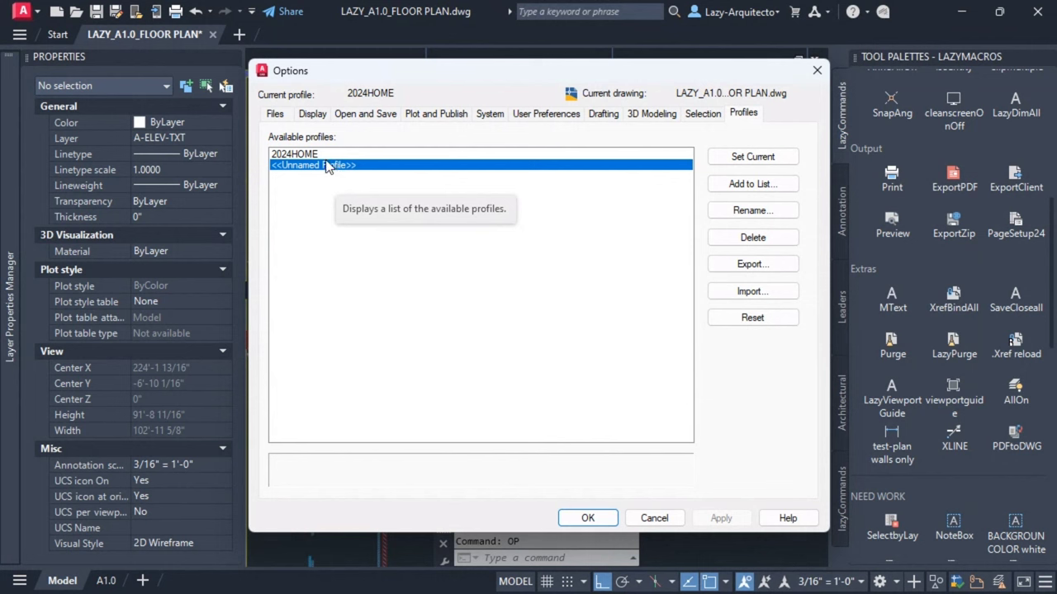
left_click(316, 157)
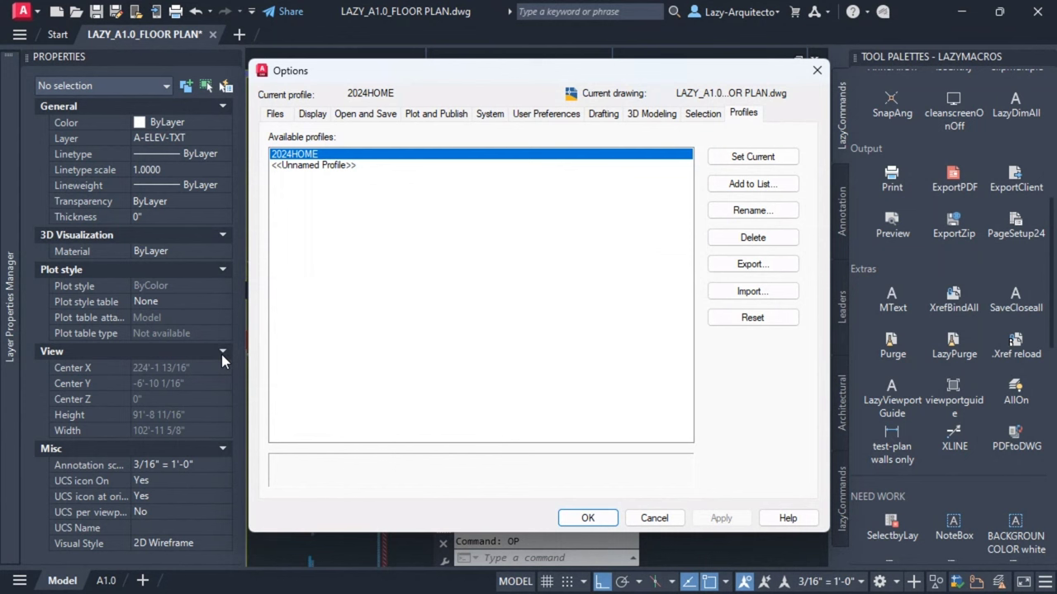
left_click(324, 166)
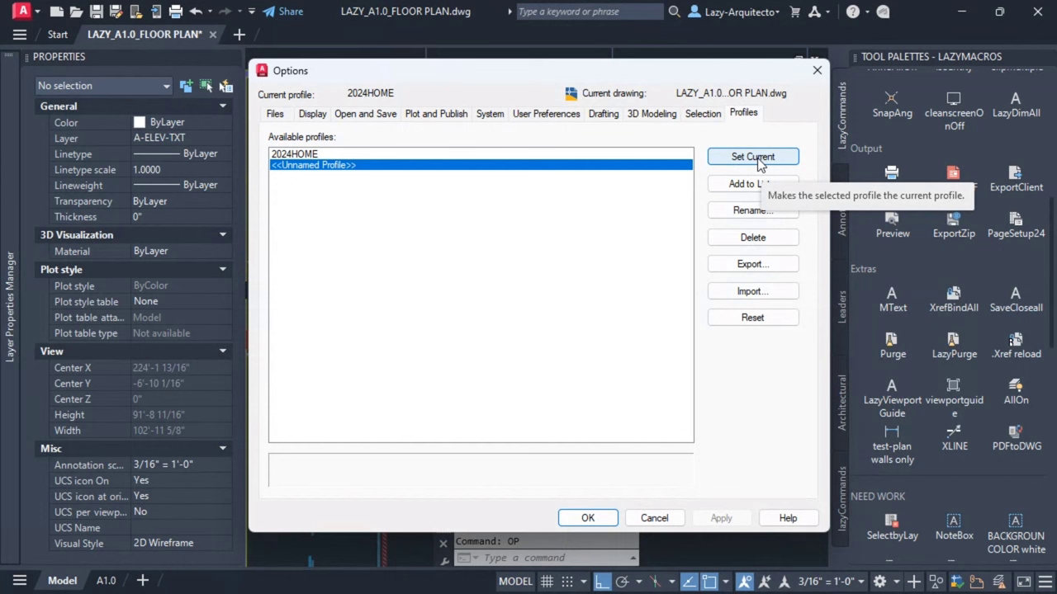
left_click(293, 155)
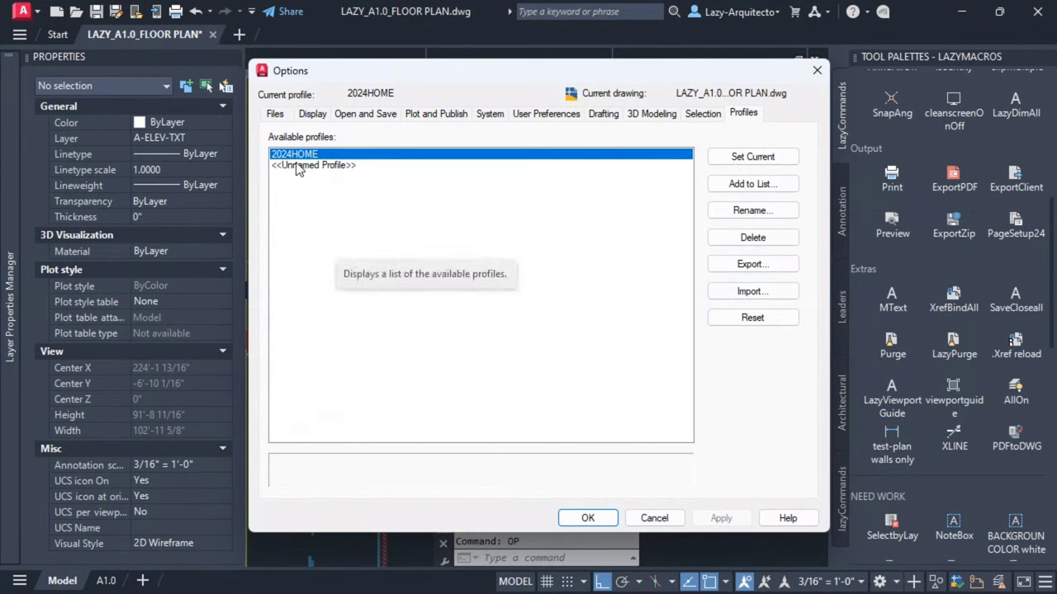
left_click(298, 168)
left_click(299, 156)
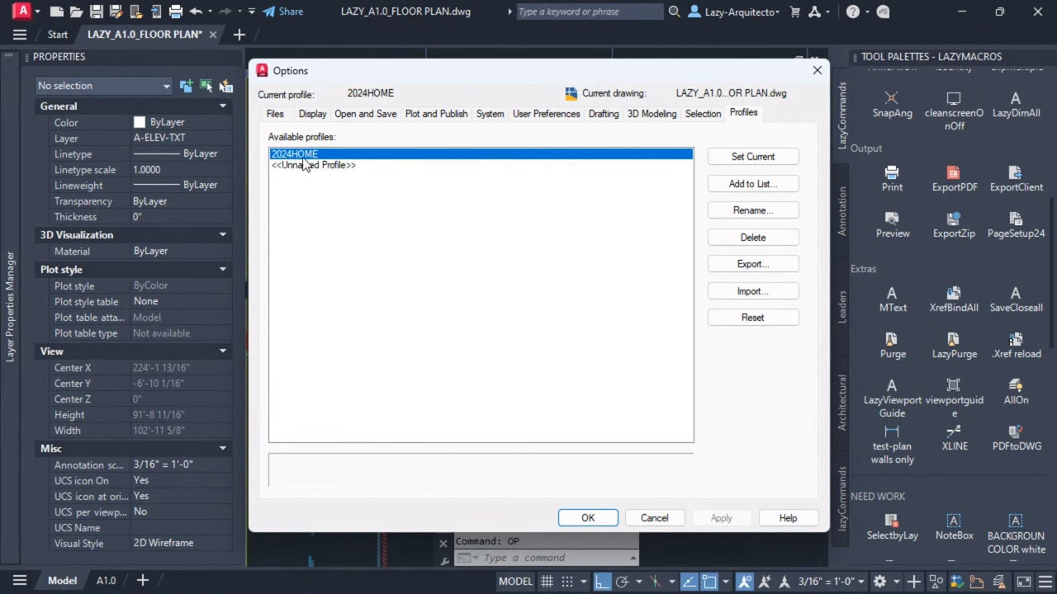
- Add a profile named 'name' to the profiles list and set it as current
left_click(752, 183)
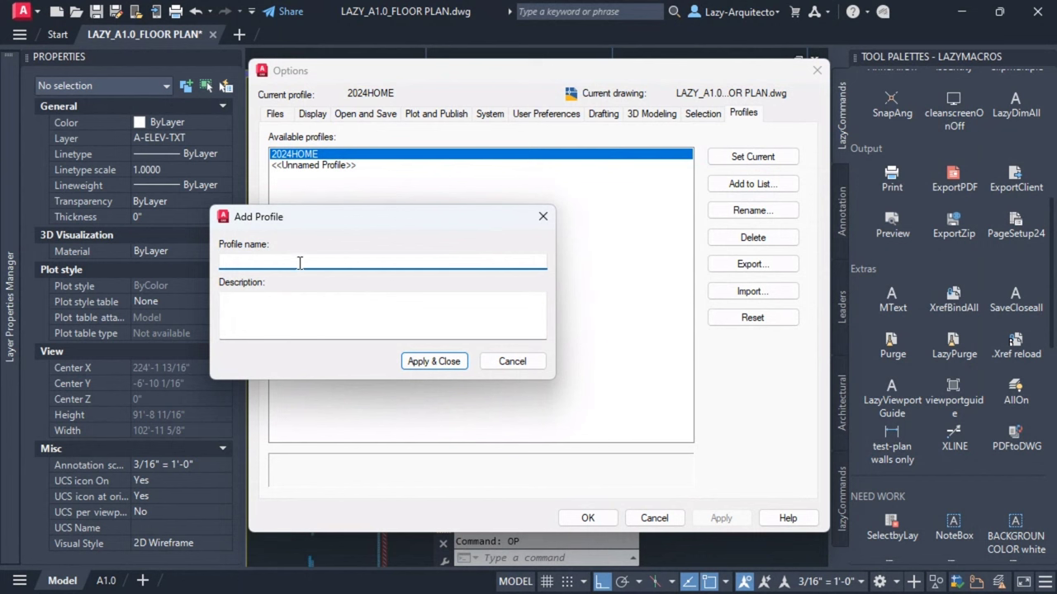
type("name")
left_click(430, 363)
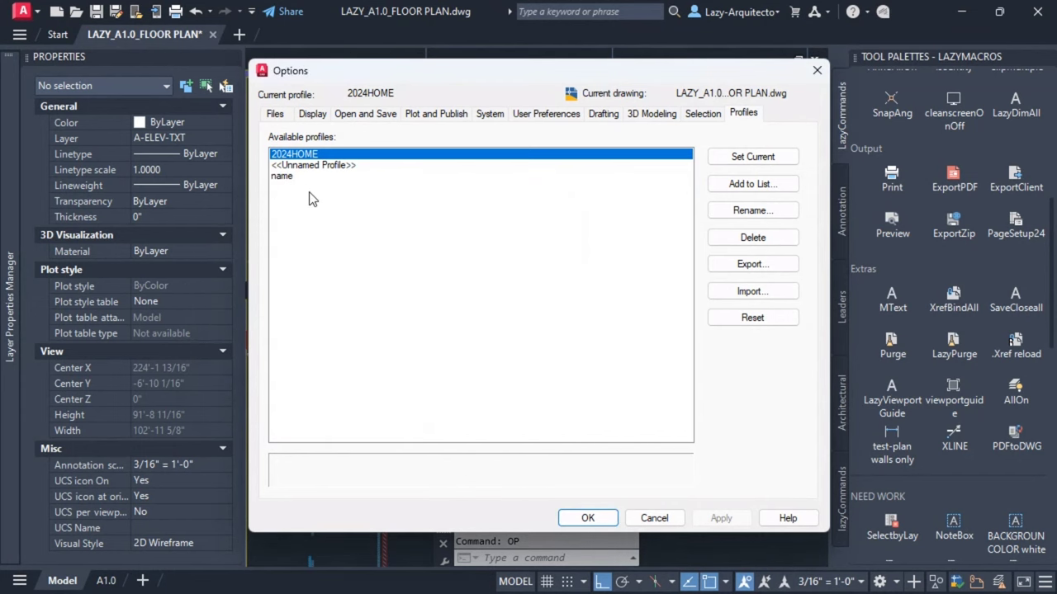
left_click(281, 177)
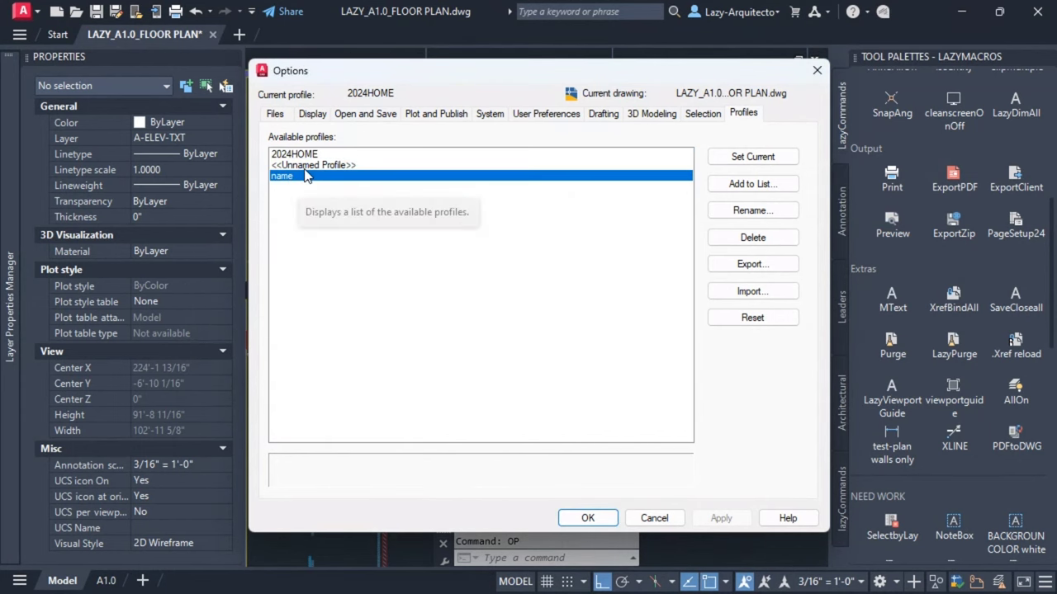
left_click(713, 157)
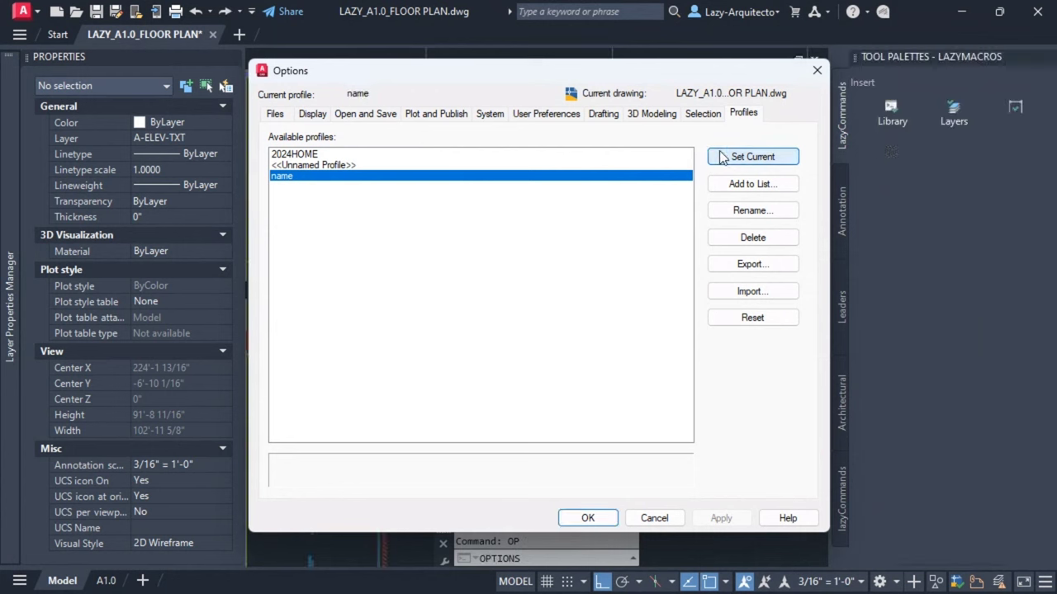
- Accept Options with OK, then start and cancel a MIRRTEXT change
left_click(592, 519)
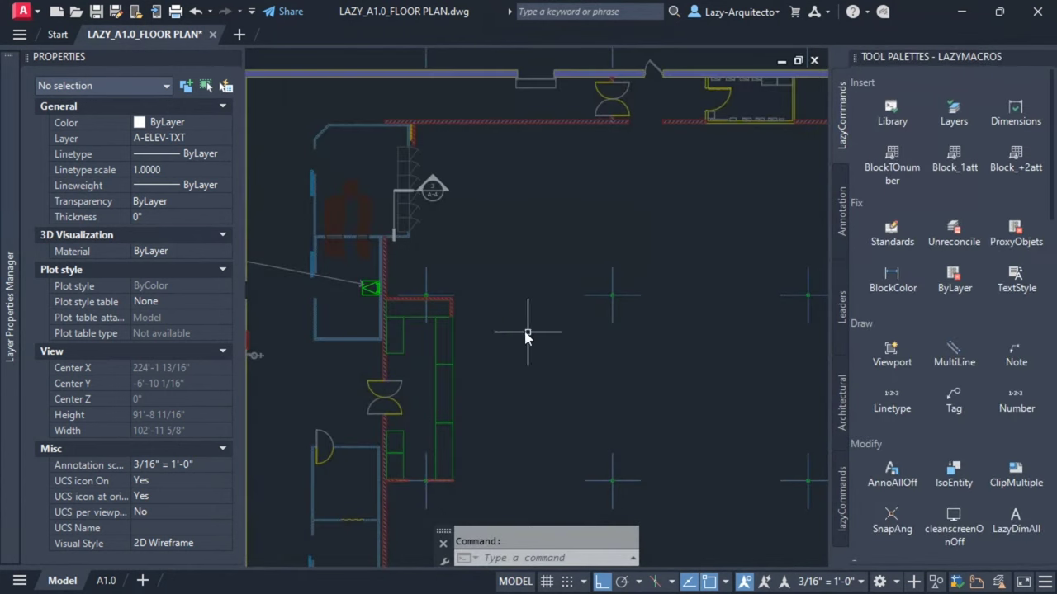
type("MIR")
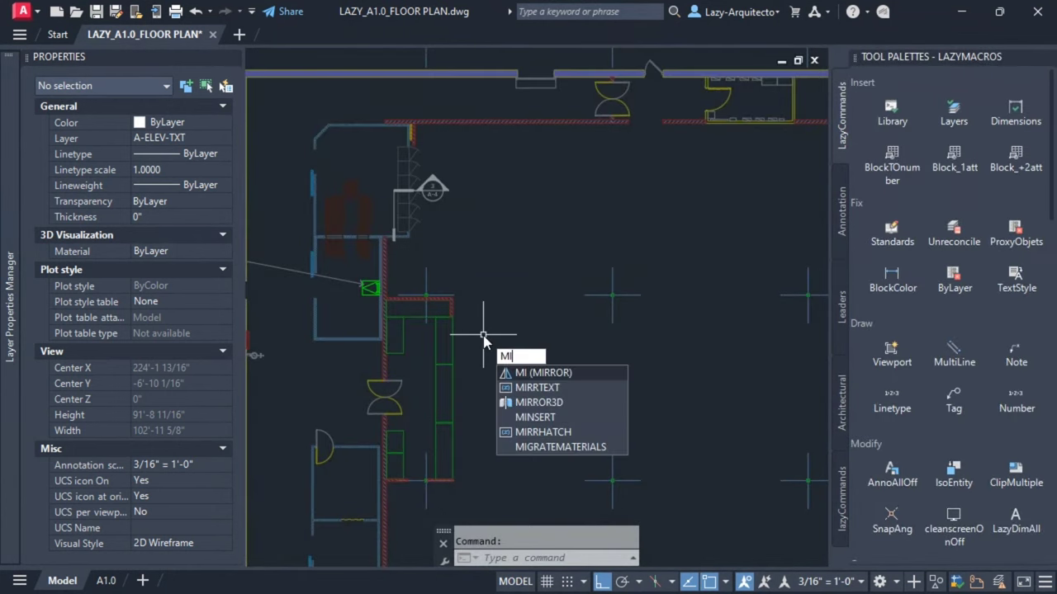
left_click(528, 388)
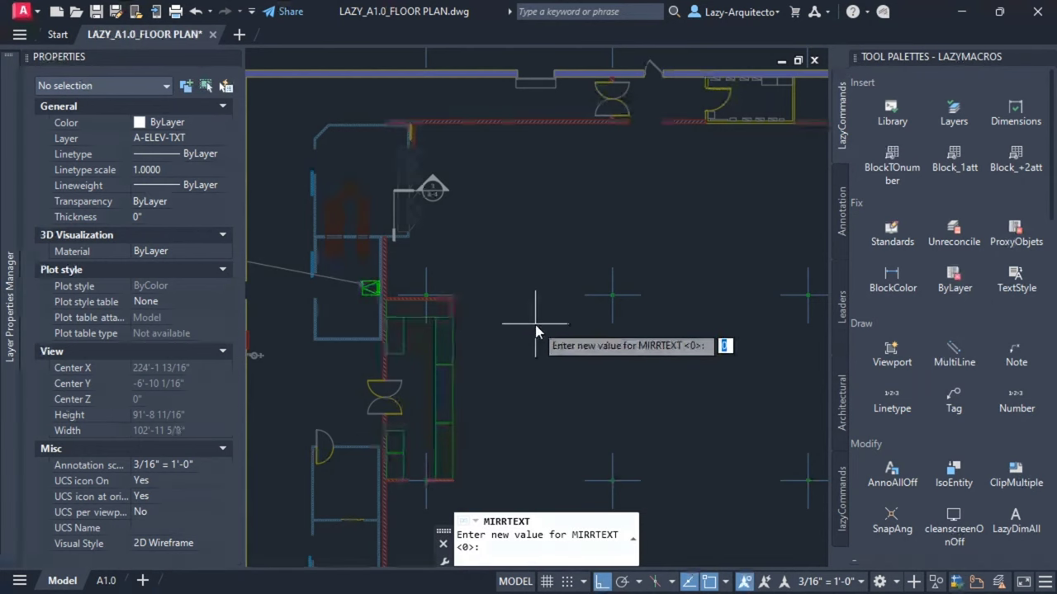
key("Escape")
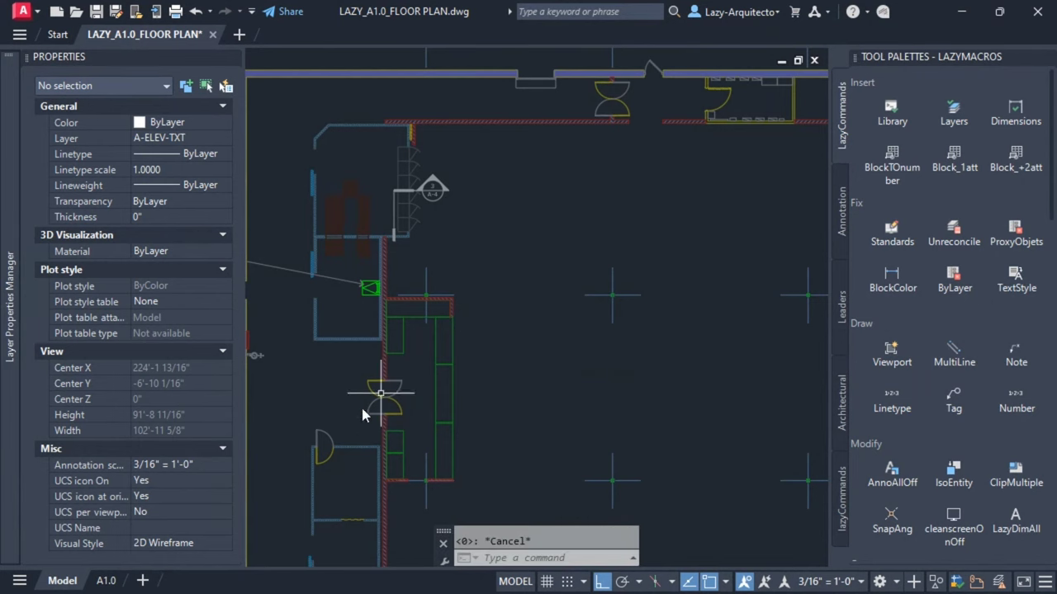
- Switch to the A1.0 layout sheet and reopen Options, selecting the Unnamed Profile
left_click(121, 580)
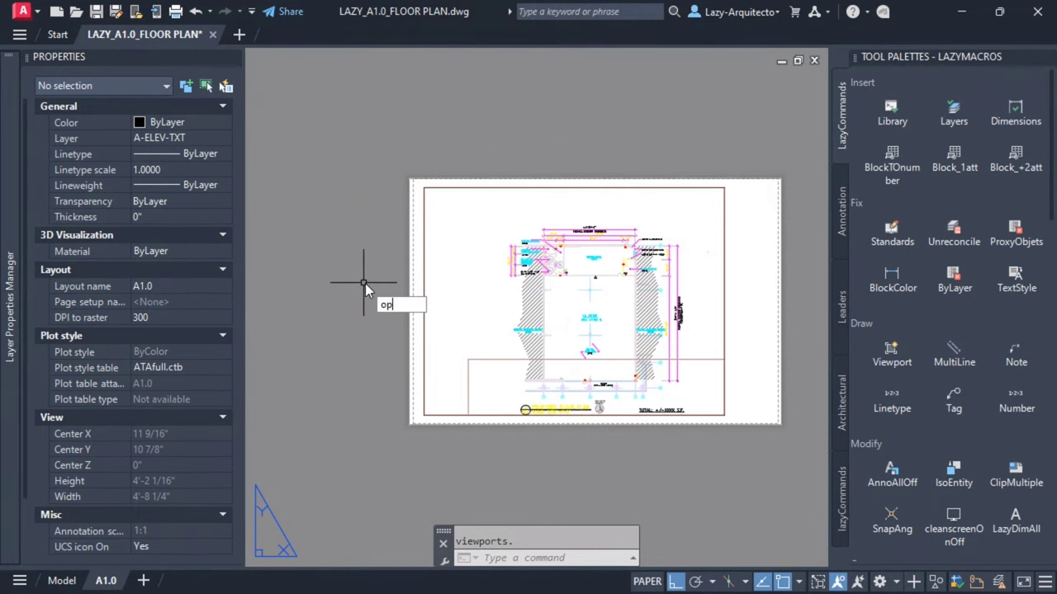
key("Escape")
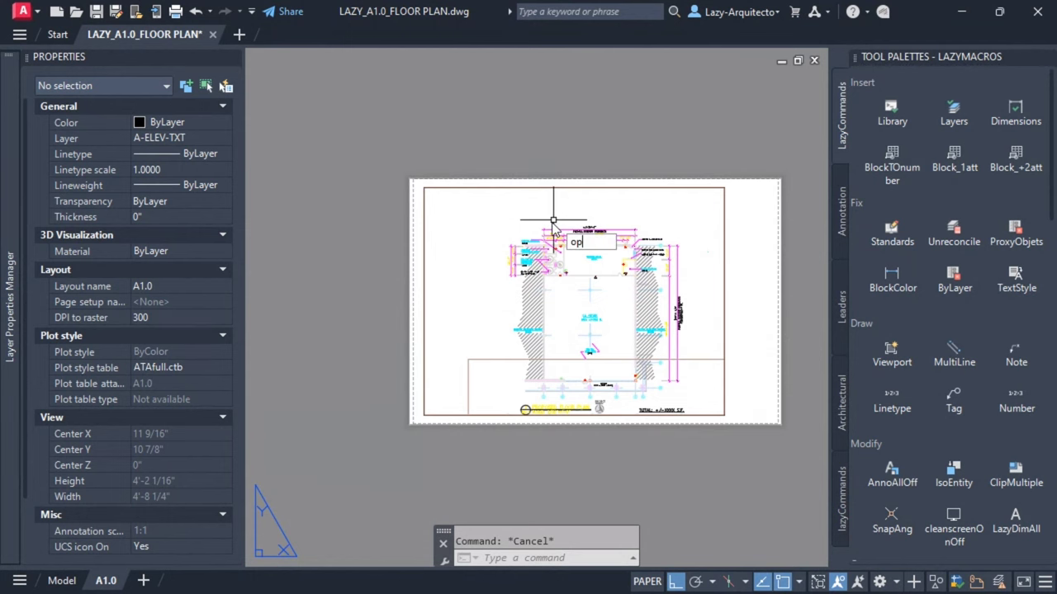
key("Return")
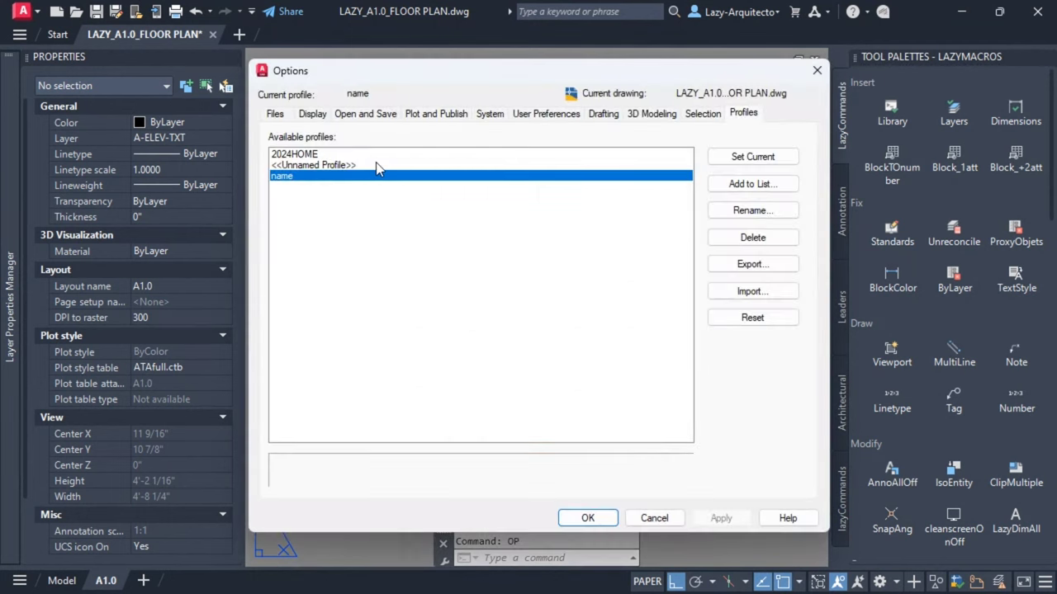
left_click(334, 165)
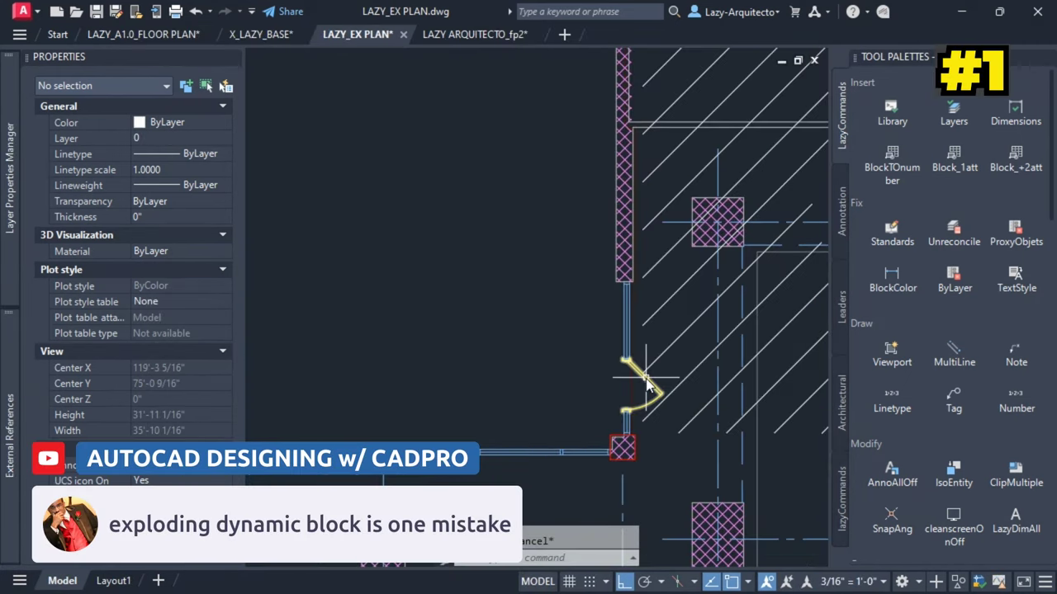
- Select the door1 block and copy it (CO) using the door hinge as base point
mouse_move(646, 381)
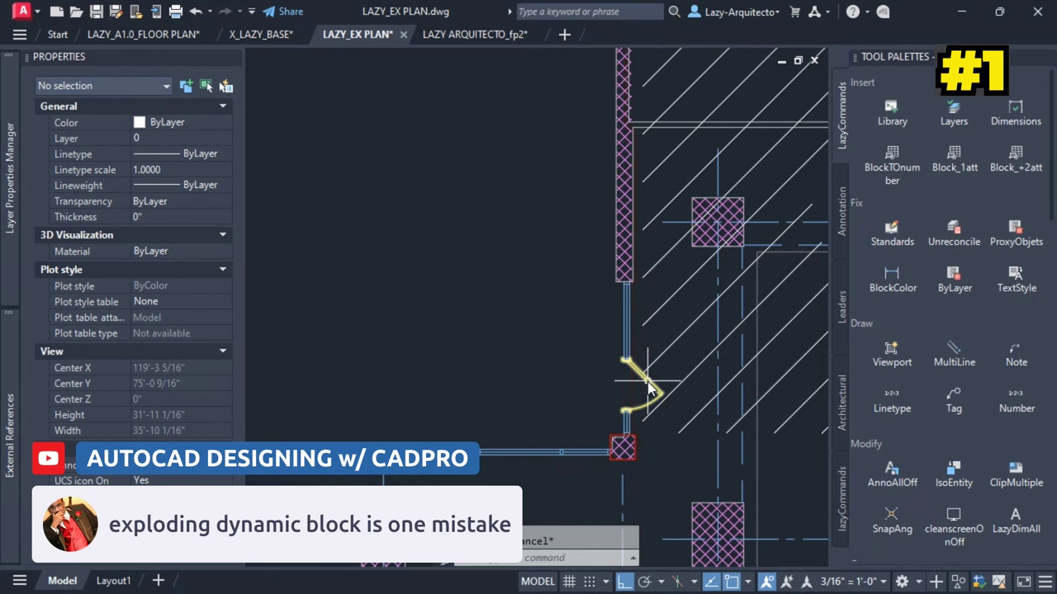
scroll(655, 391, "down", 2)
middle_click_drag(656, 393, 761, 388)
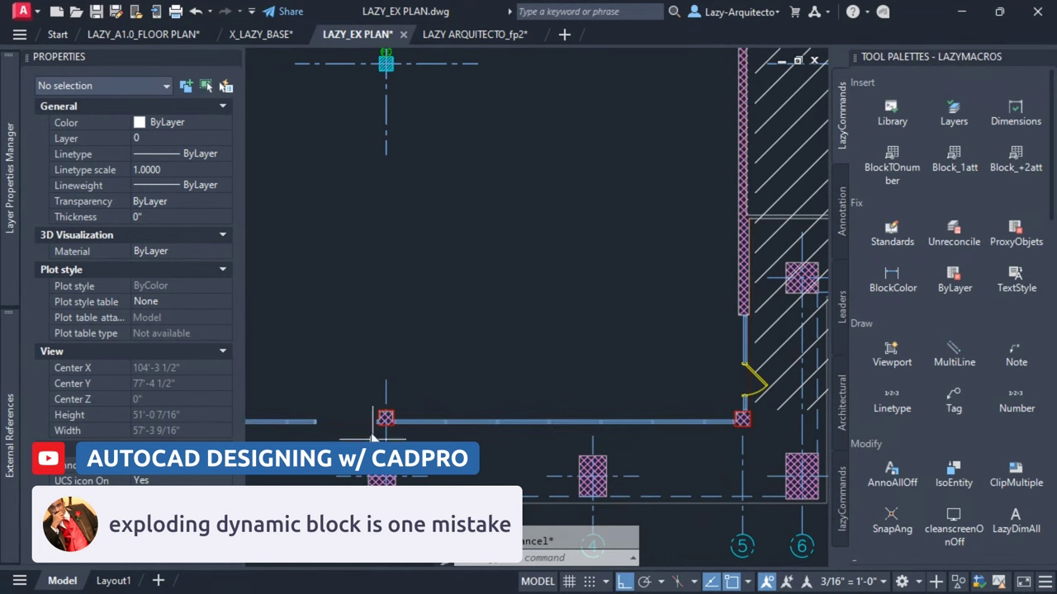
scroll(792, 384, "up", 3)
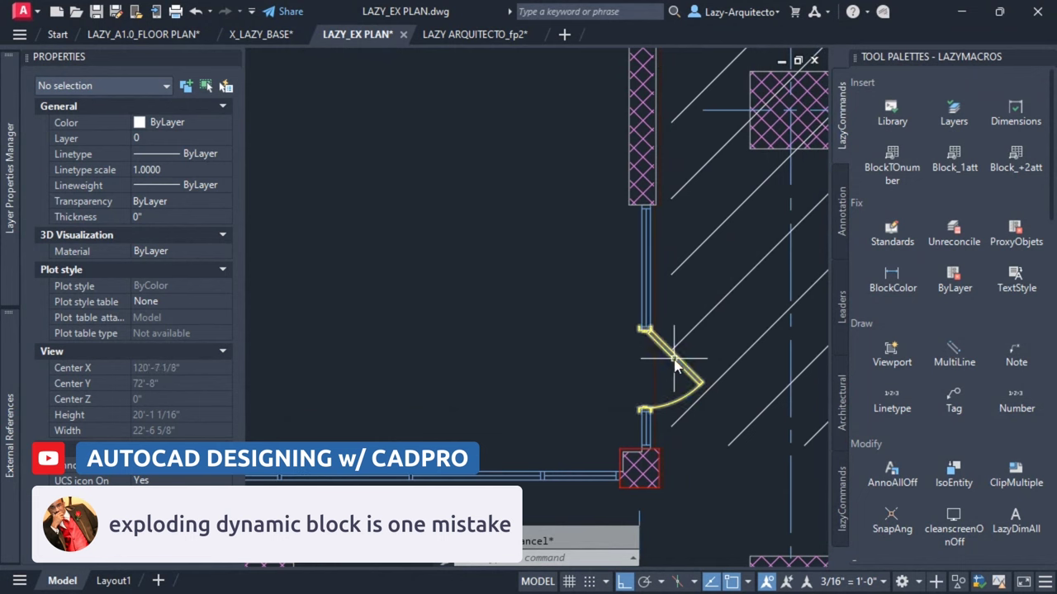
left_click(679, 357)
type("co")
key("Return")
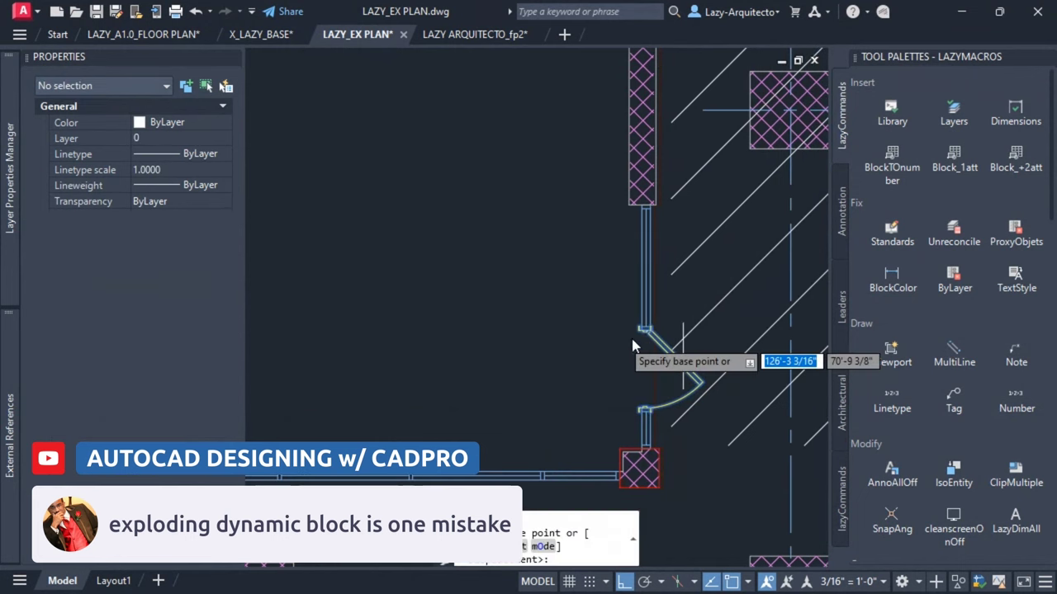
scroll(649, 329, "up", 3)
left_click(649, 328)
- Place the door copy at the wall end beside the hatched column
scroll(652, 334, "down", 5)
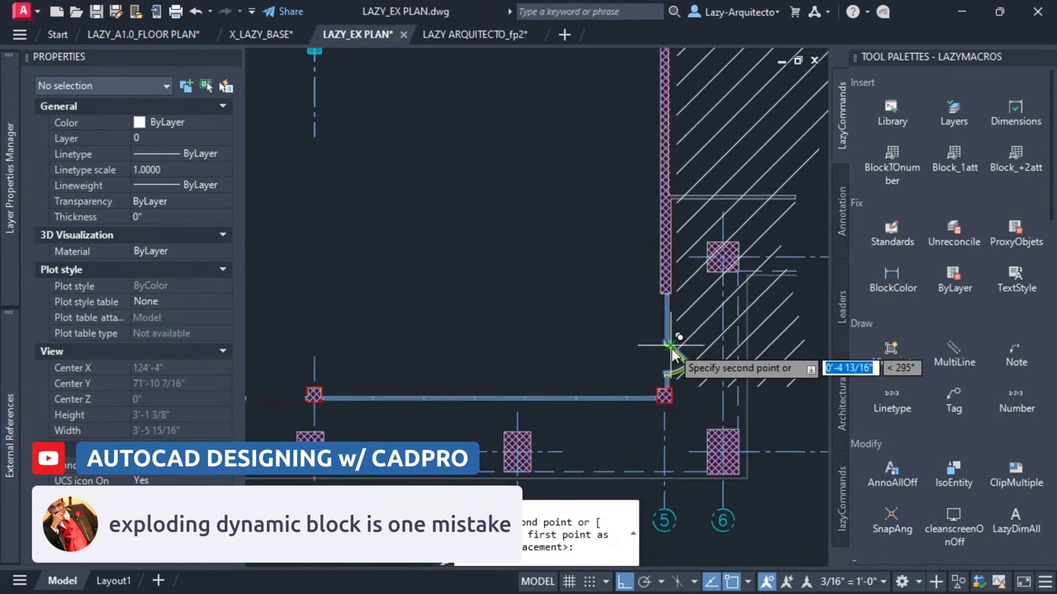
middle_click_drag(507, 372, 536, 438)
scroll(537, 438, "up", 4)
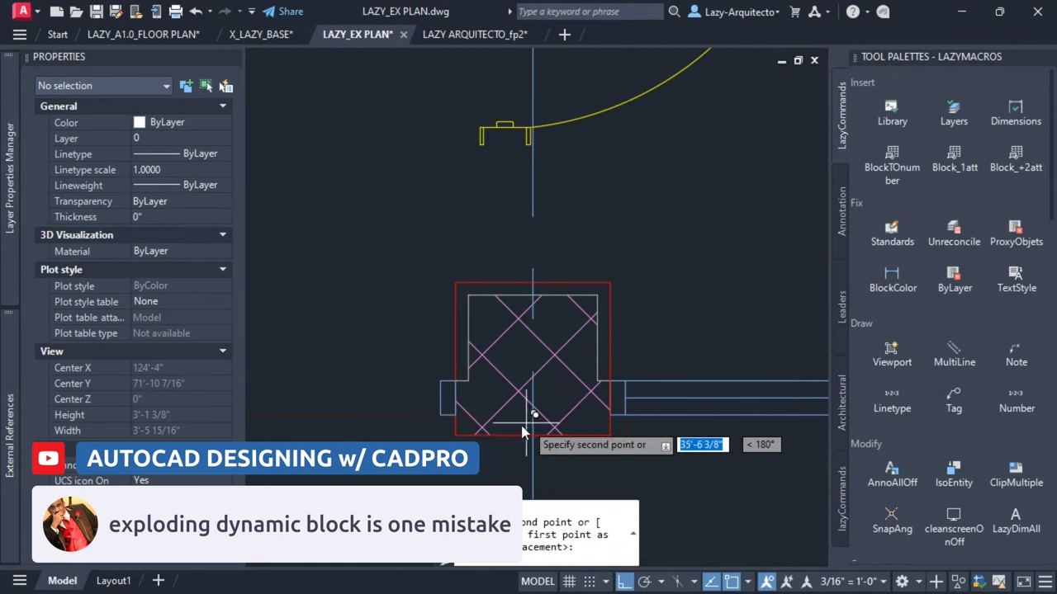
scroll(498, 422, "down", 3)
left_click(491, 405)
key("Escape")
left_click(506, 433)
- Rotate the copied door to 180° so it swings down into the room
scroll(505, 433, "up", 1)
left_click(491, 402)
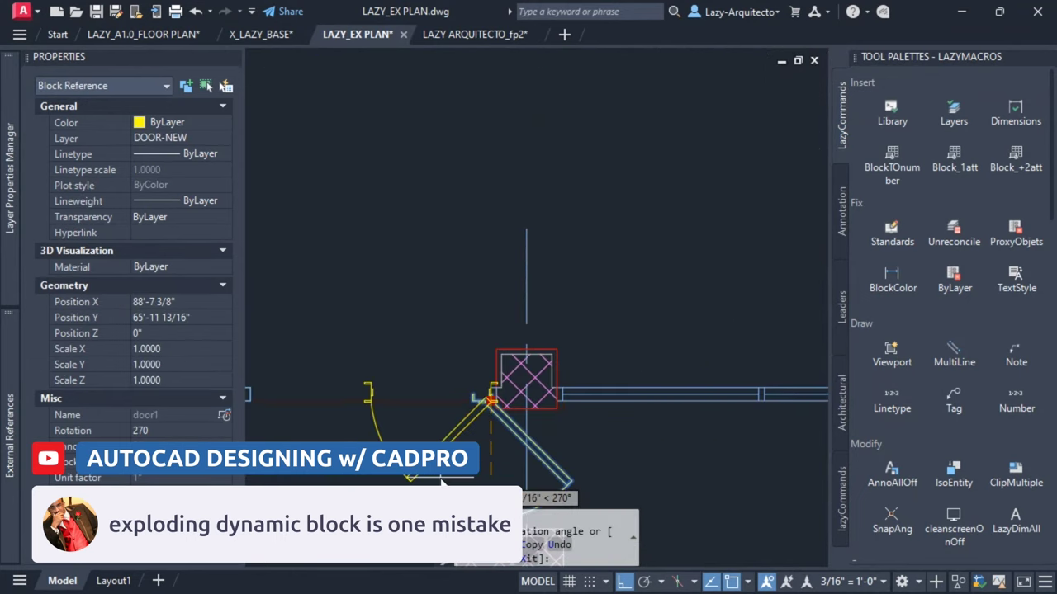
scroll(464, 425, "up", 4)
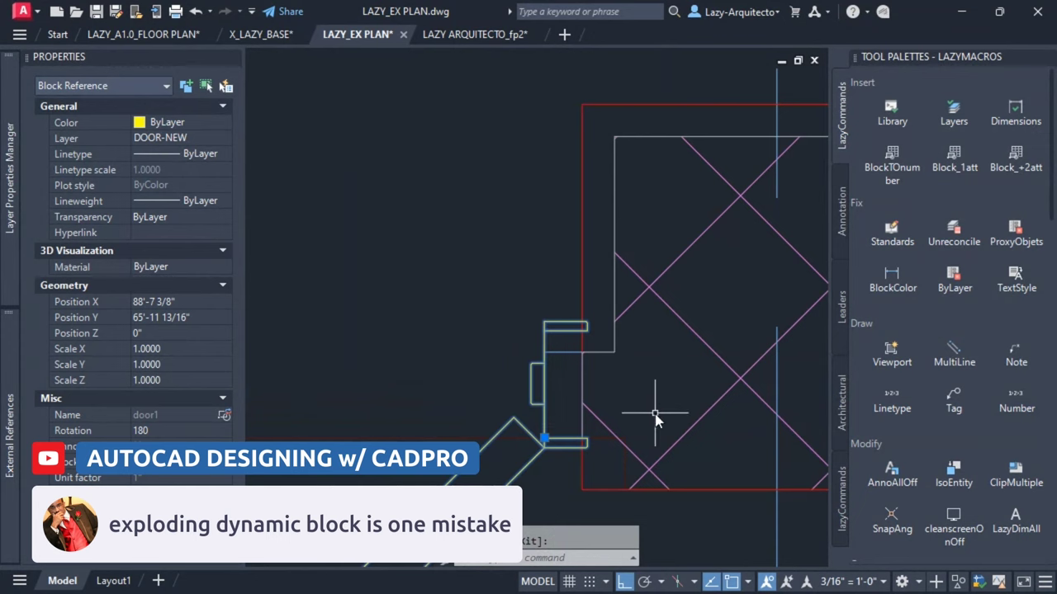
scroll(655, 429, "down", 4)
middle_click_drag(579, 461, 537, 419)
key("Escape")
type("mi")
key("space")
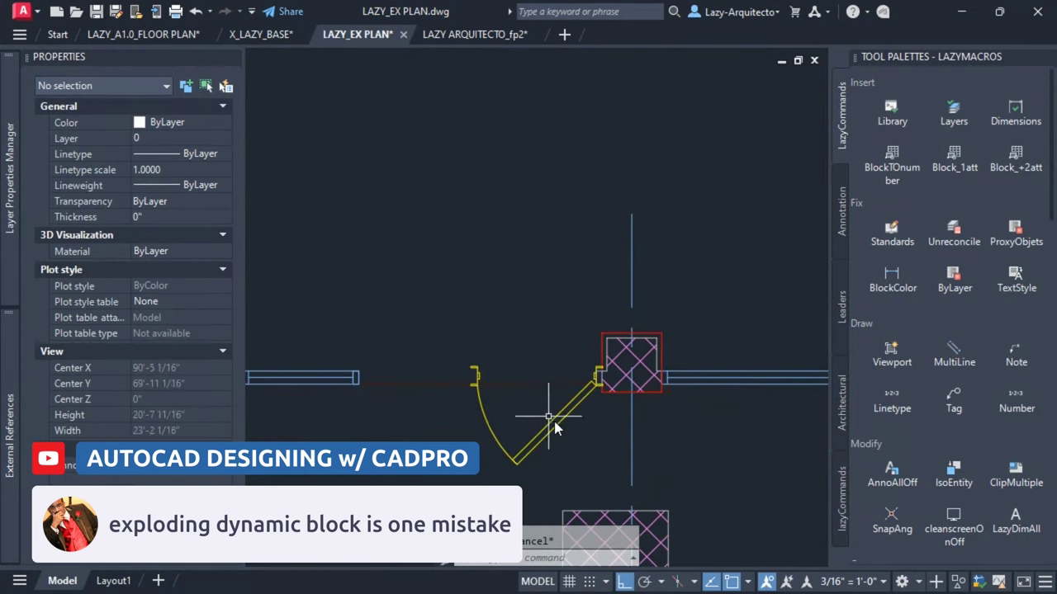
- Window-select and erase the two jamb pieces of the exploded door
left_click(583, 424)
scroll(591, 435, "up", 2)
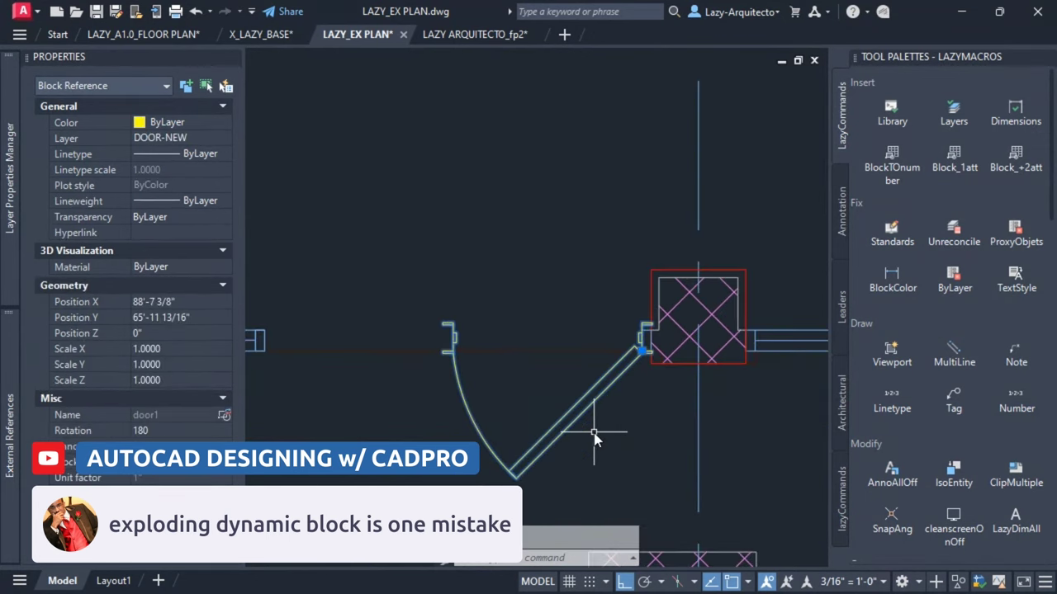
middle_click_drag(594, 438, 646, 364)
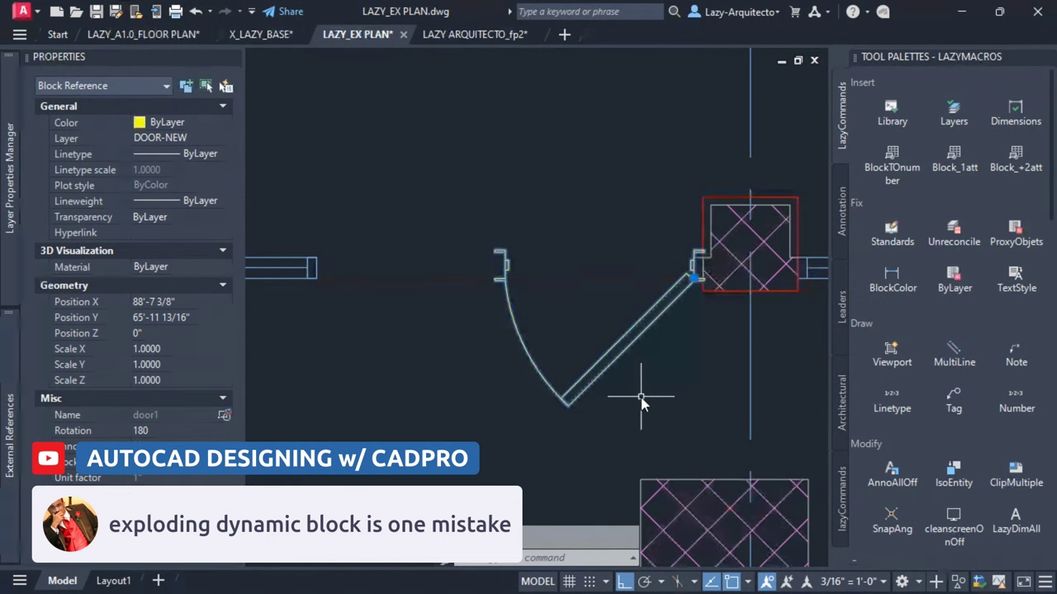
key("Escape")
left_click(487, 238)
left_click(522, 304)
key("Delete")
- Mirror the door arc and leaf about a vertical line from the arc tip, keeping the original
left_click(698, 427)
left_click(518, 350)
type("MI")
key("Return")
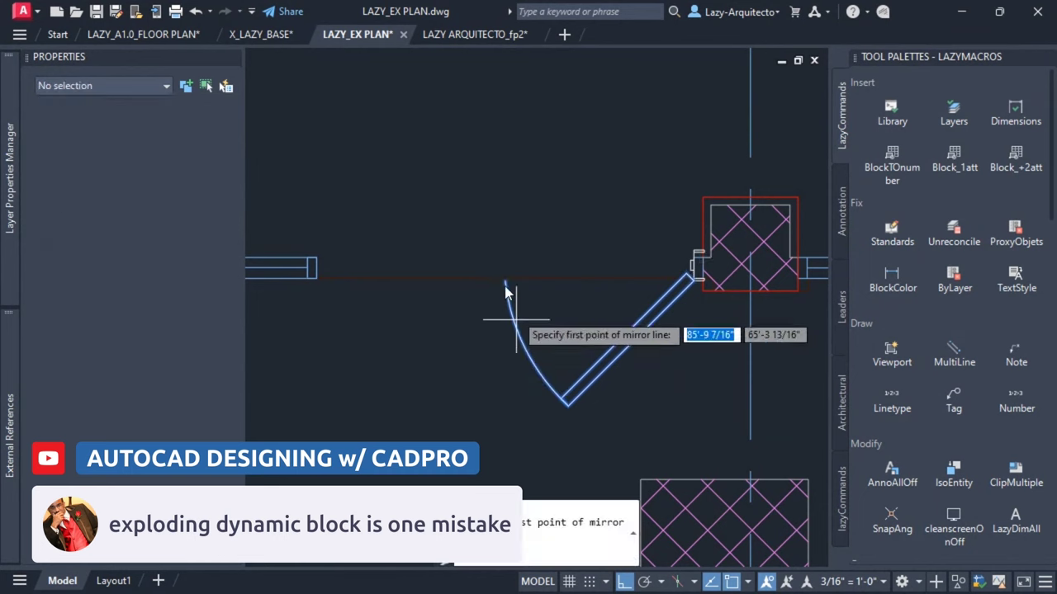
left_click(505, 281)
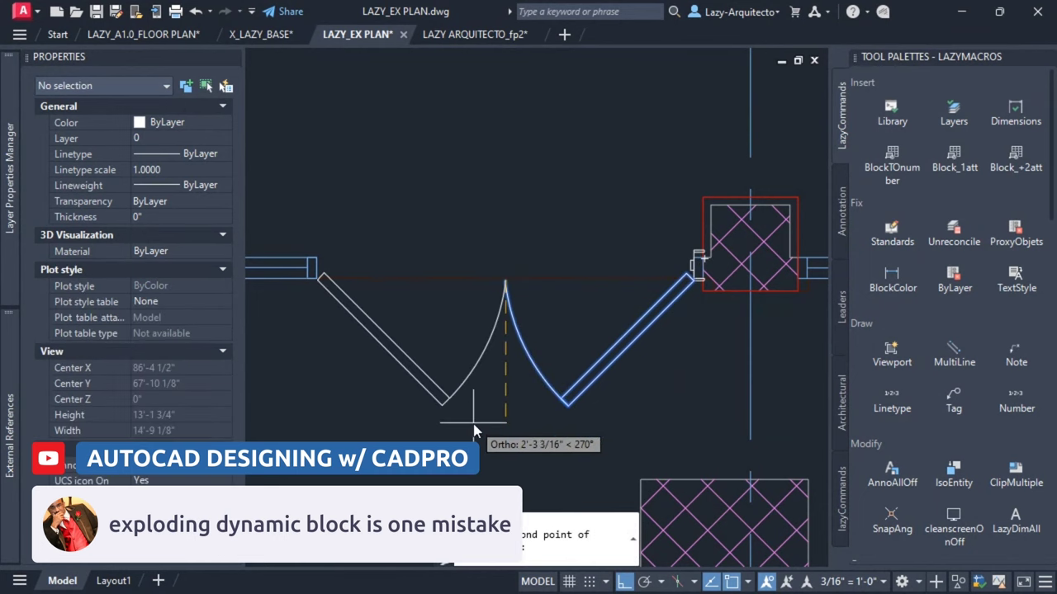
left_click(473, 428)
key("Return")
scroll(473, 428, "down", 4)
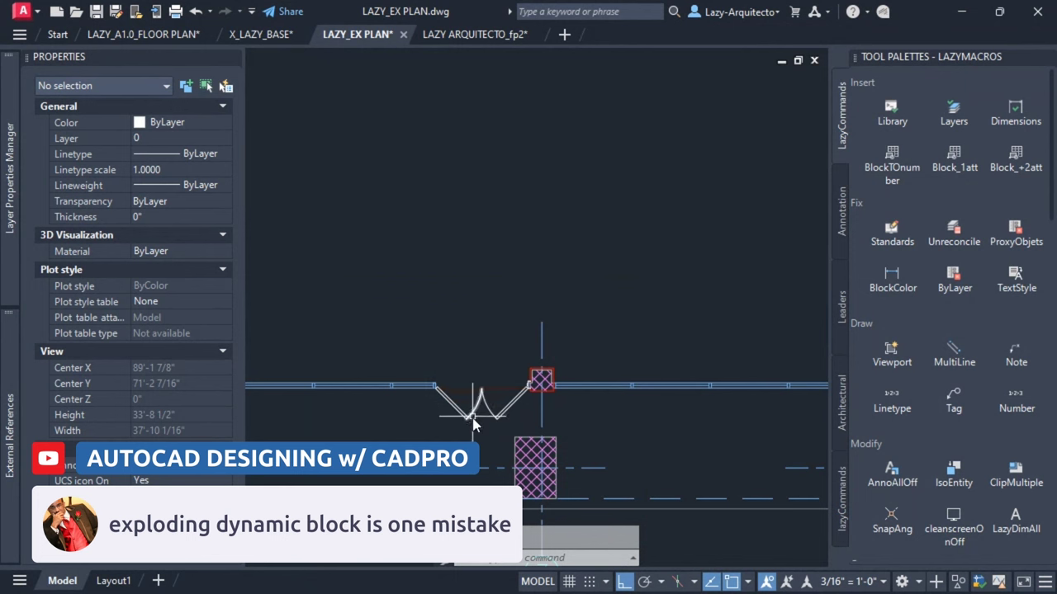
scroll(494, 433, "down", 2)
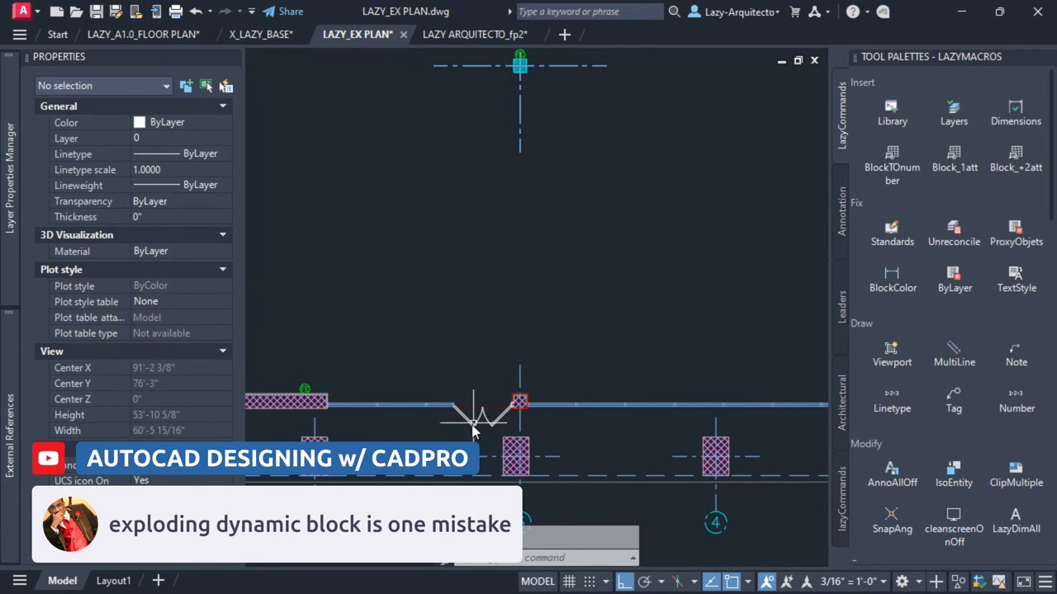
scroll(469, 425, "down", 4)
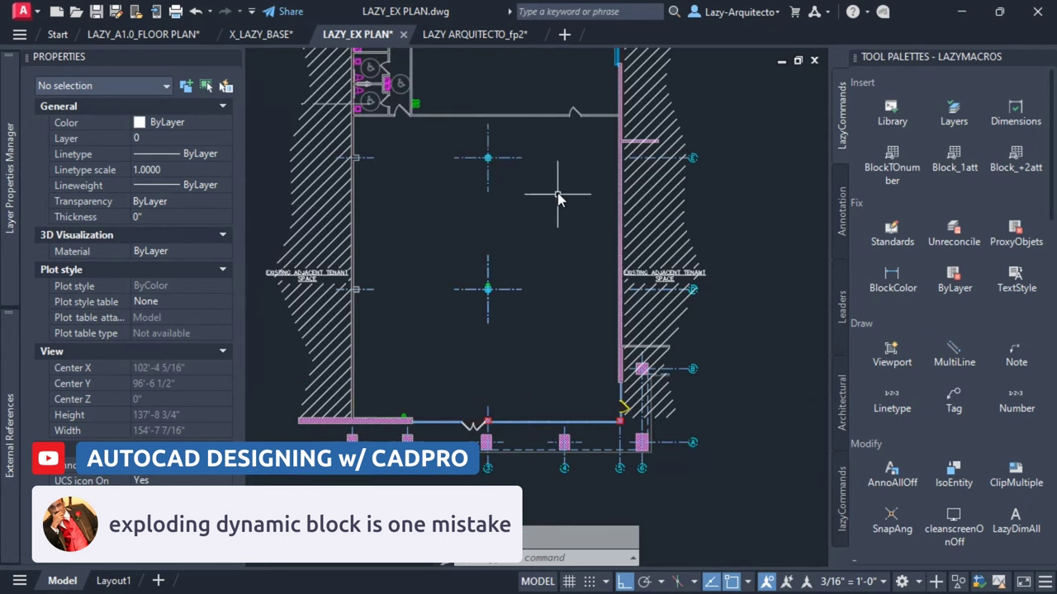
scroll(465, 417, "up", 6)
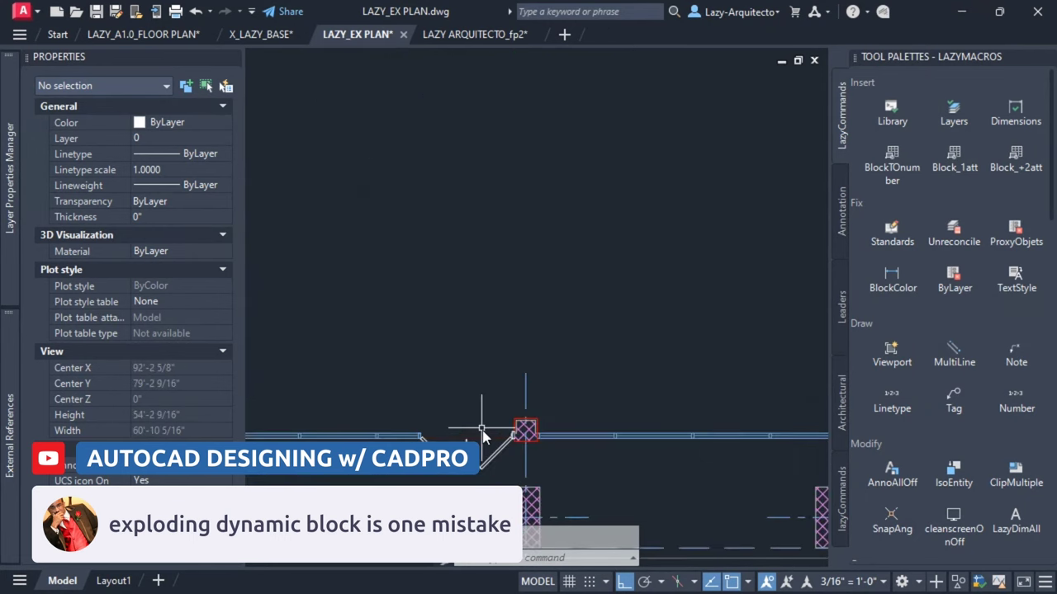
scroll(461, 480, "down", 2)
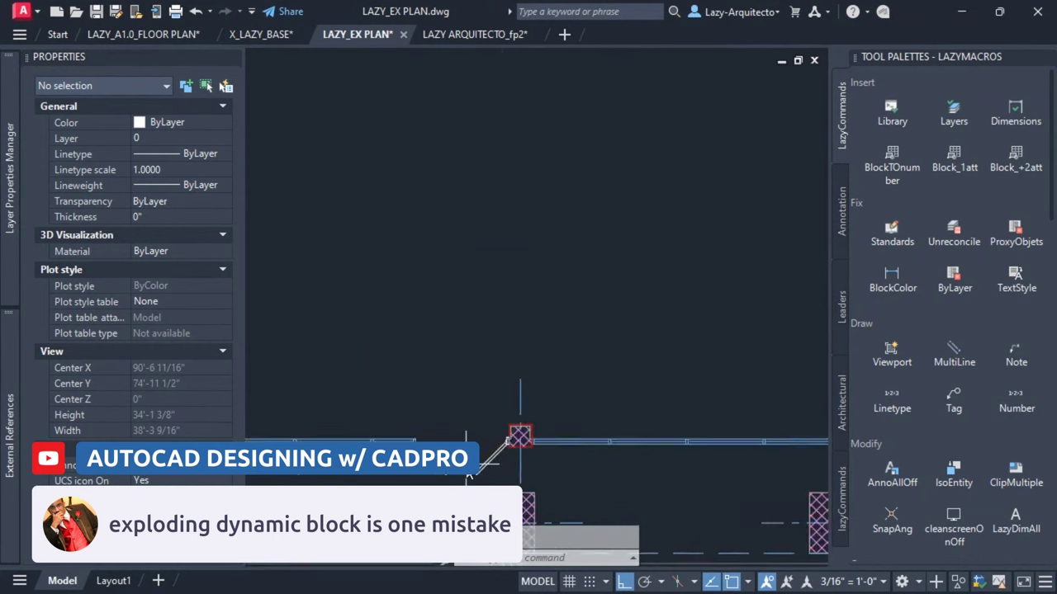
scroll(700, 438, "down", 3)
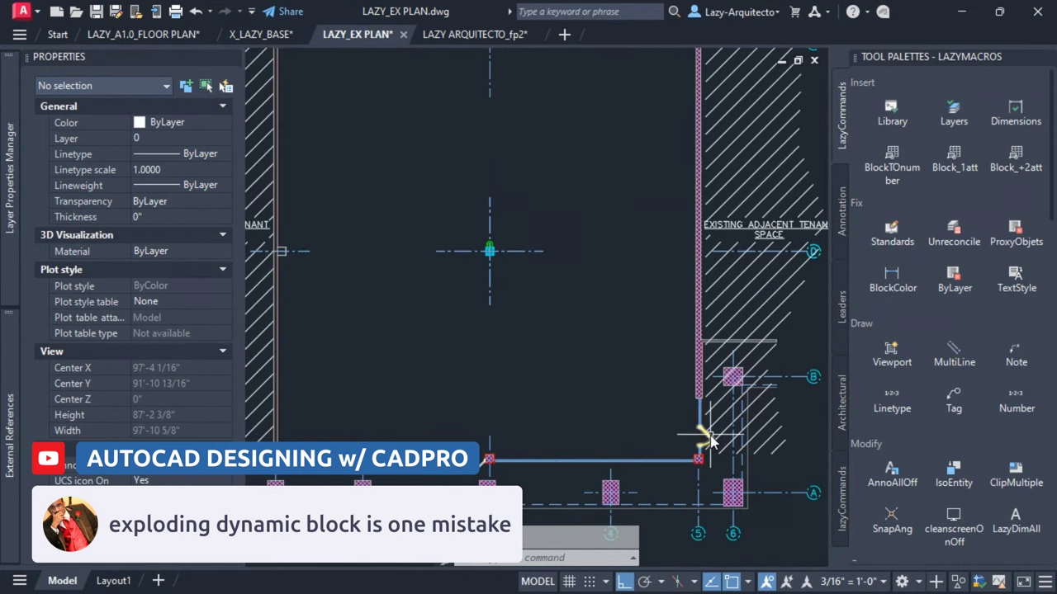
scroll(474, 477, "up", 8)
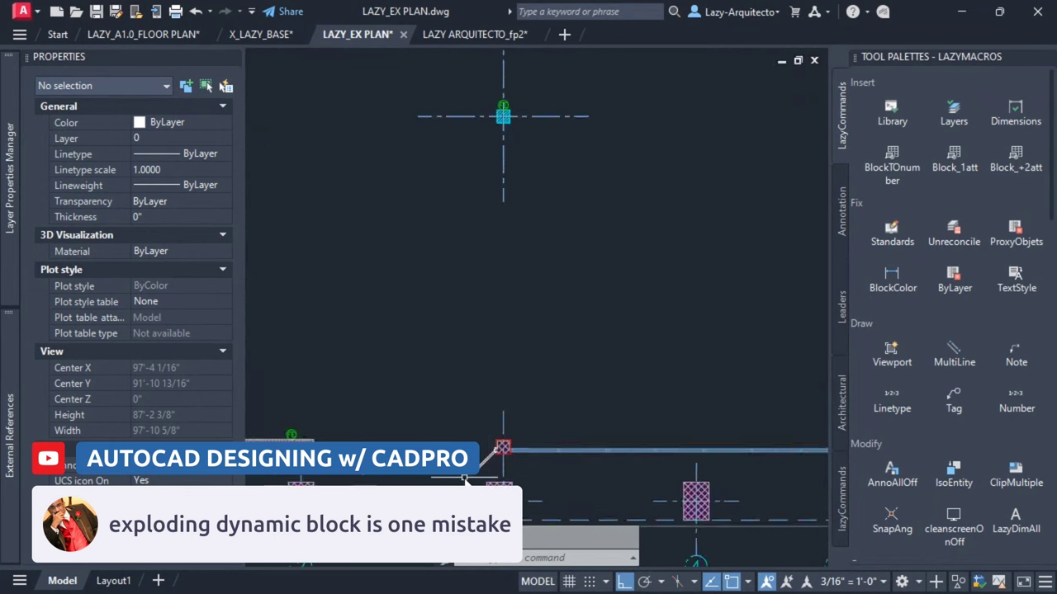
scroll(502, 454, "up", 2)
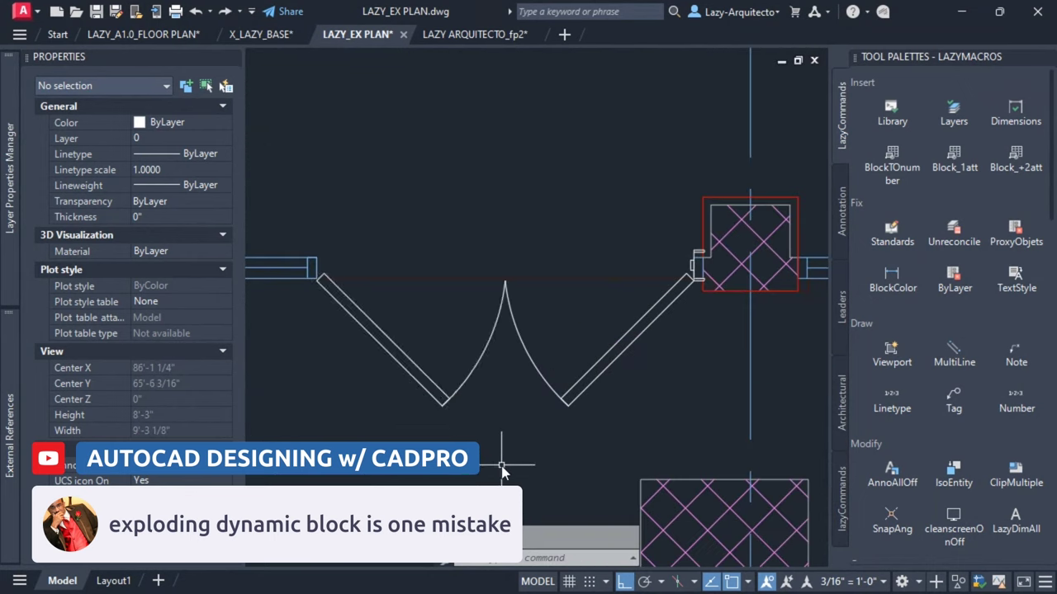
- Undo the mirror to bring back the intact door block
key("ctrl+z")
key("ctrl+z")
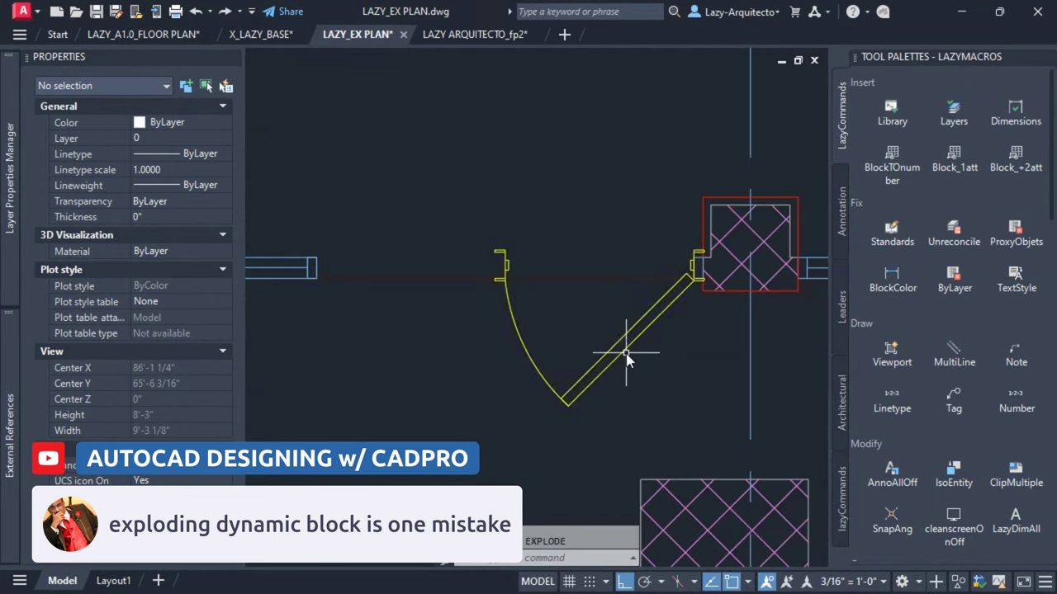
left_click(626, 355)
middle_click_drag(625, 353, 601, 424)
key("Escape")
left_click(596, 428)
key("Escape")
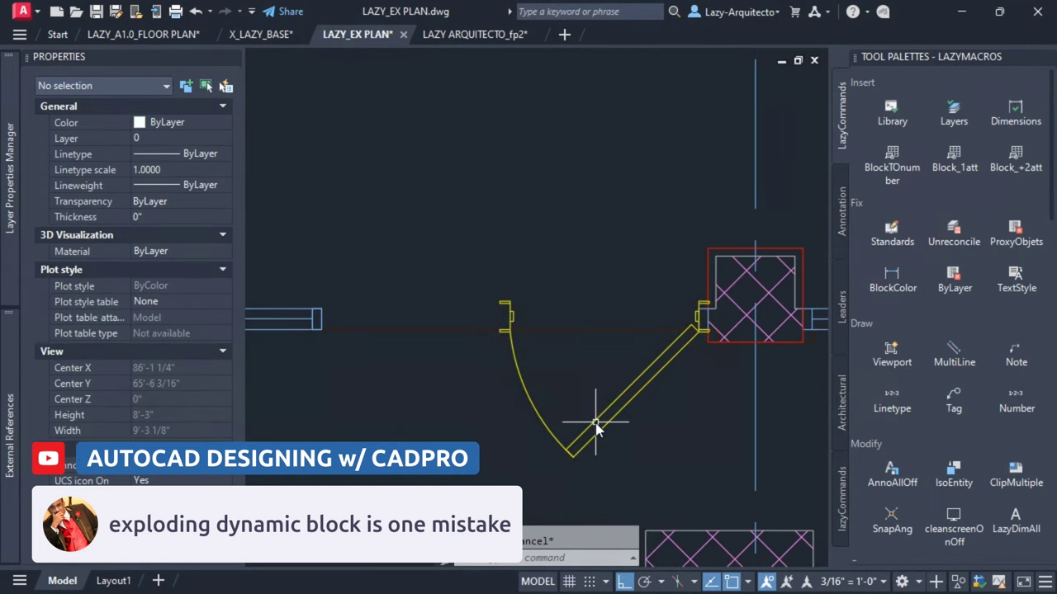
- Start XCLIP on the door block with a new polygonal clipping boundary
type("li")
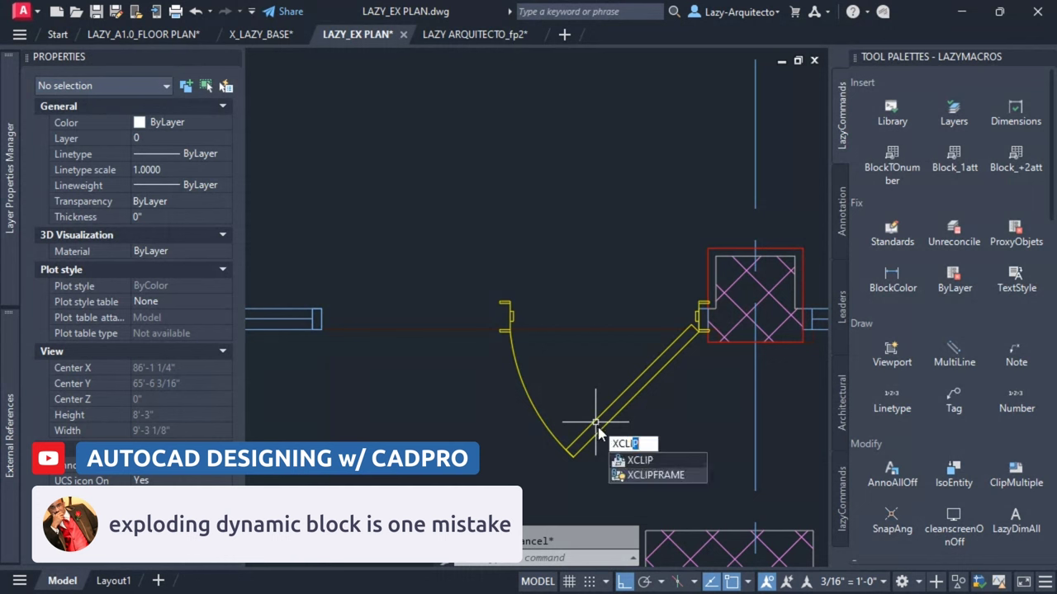
left_click(642, 462)
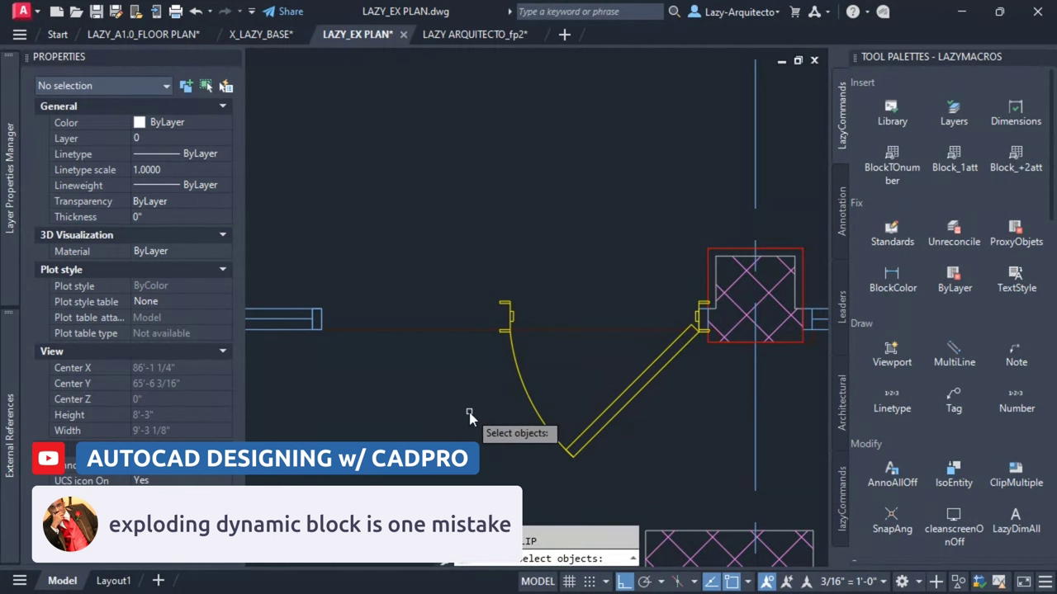
left_click(606, 407)
key("Return")
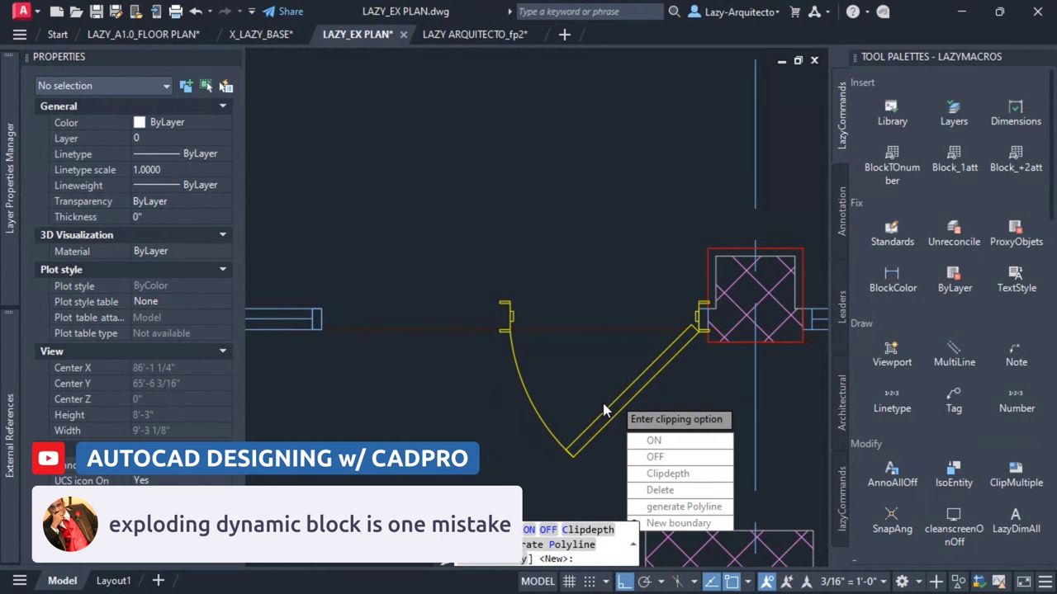
key("Down")
key("Down")
key("Down")
key("Down")
key("Down")
key("Down")
key("Return")
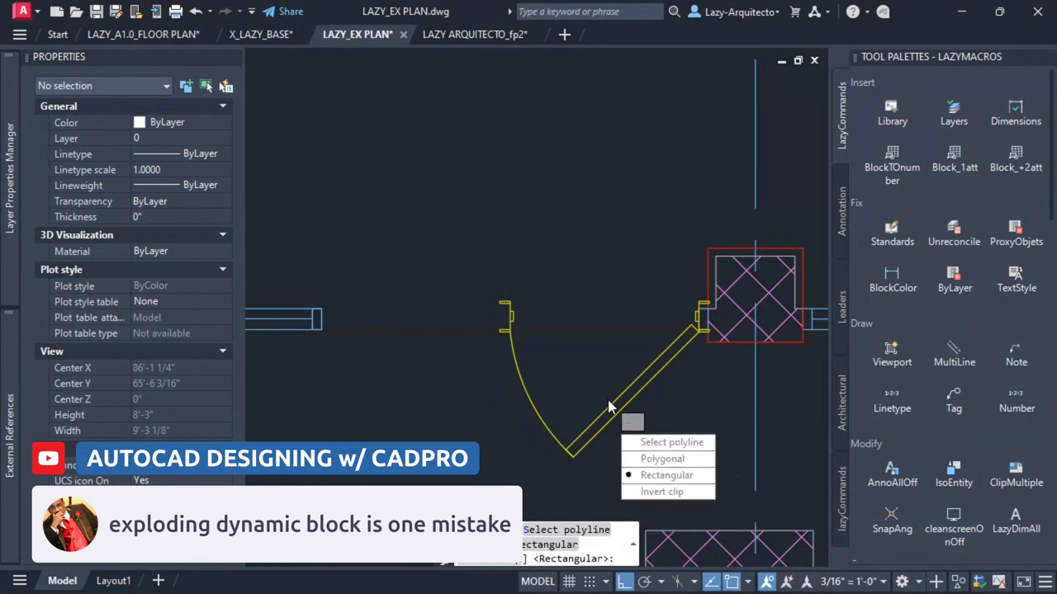
left_click(672, 459)
- Trace a seven-point polygon around the door, leaving out the left jamb, to apply the clip
left_click(649, 286)
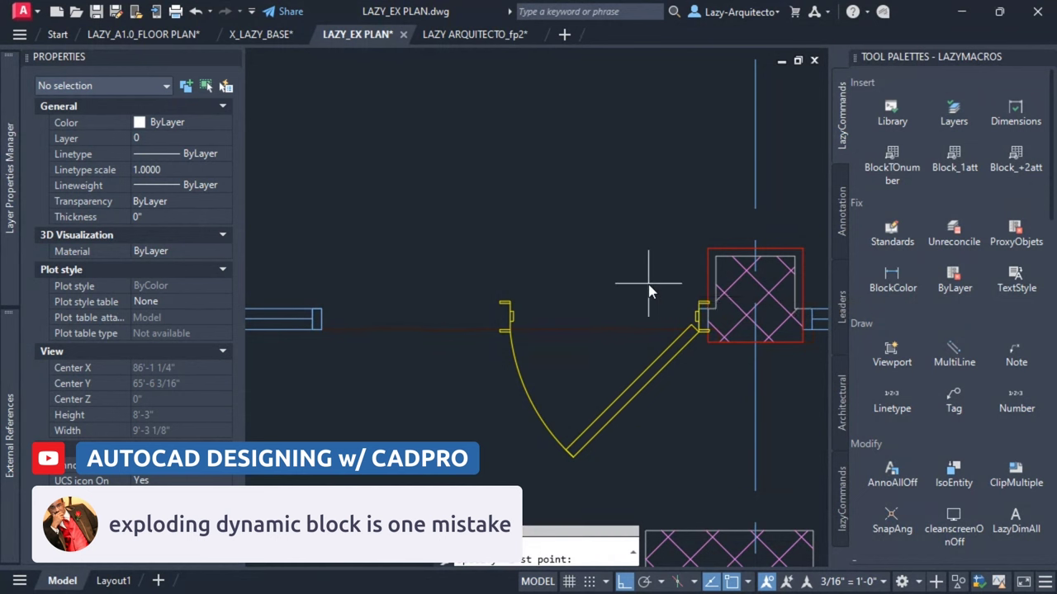
left_click(730, 284)
left_click(730, 406)
left_click(731, 500)
left_click(463, 499)
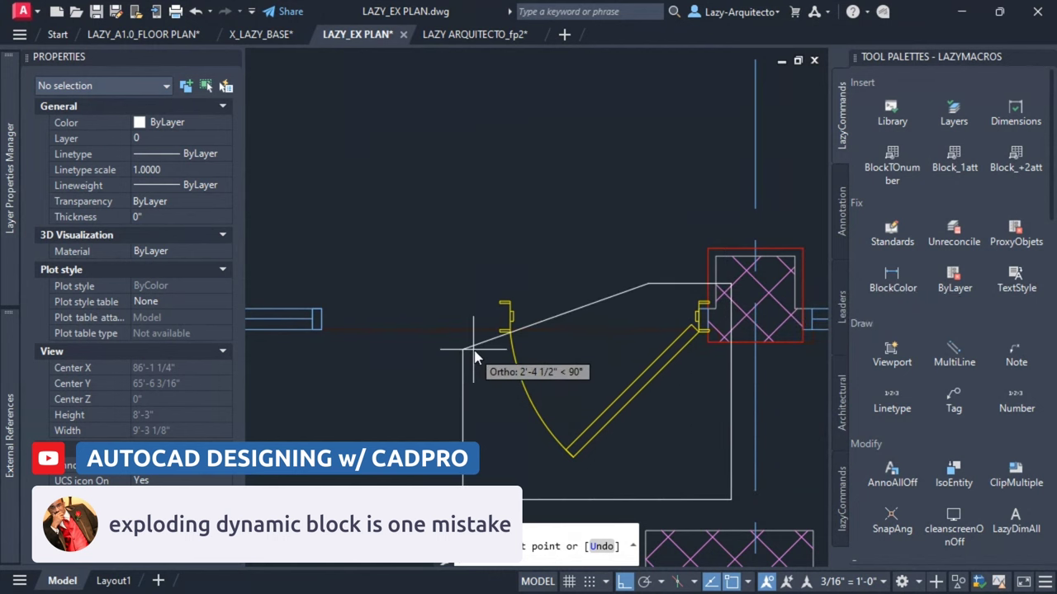
left_click(481, 355)
scroll(505, 334, "up", 5)
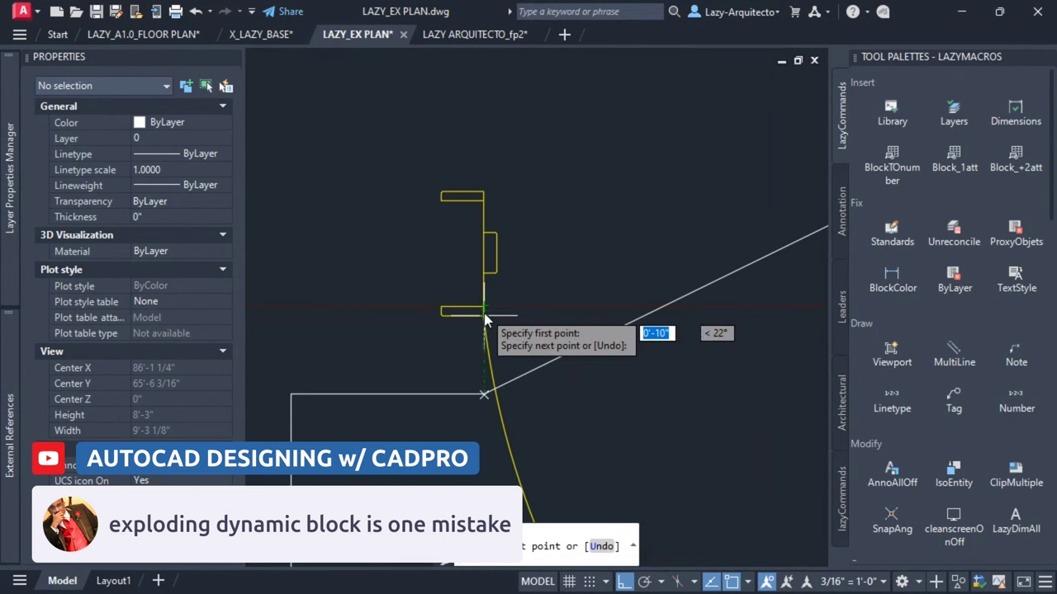
scroll(484, 316, "down", 6)
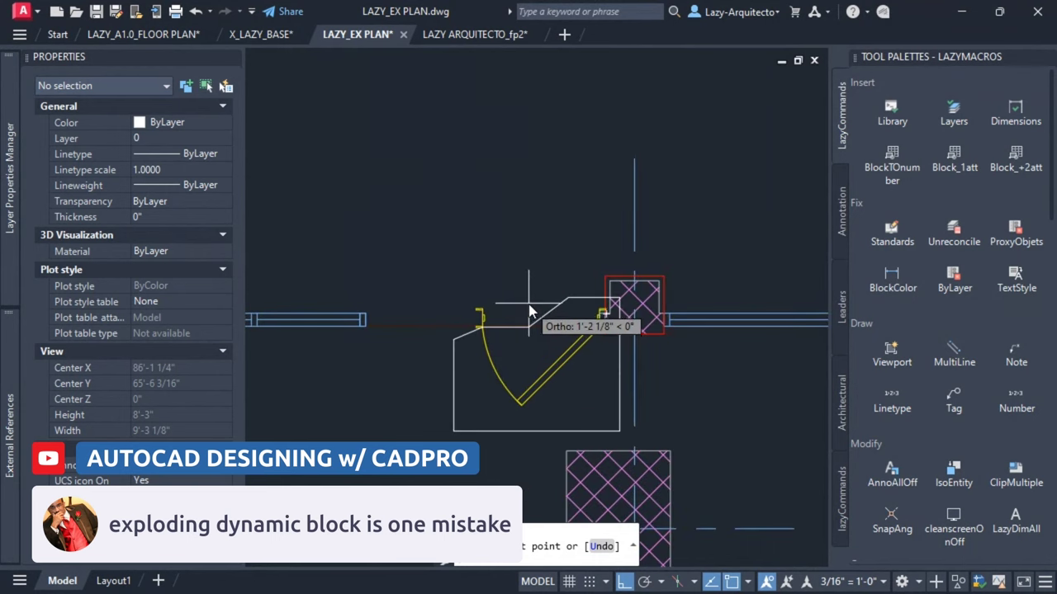
left_click(529, 311)
key("Return")
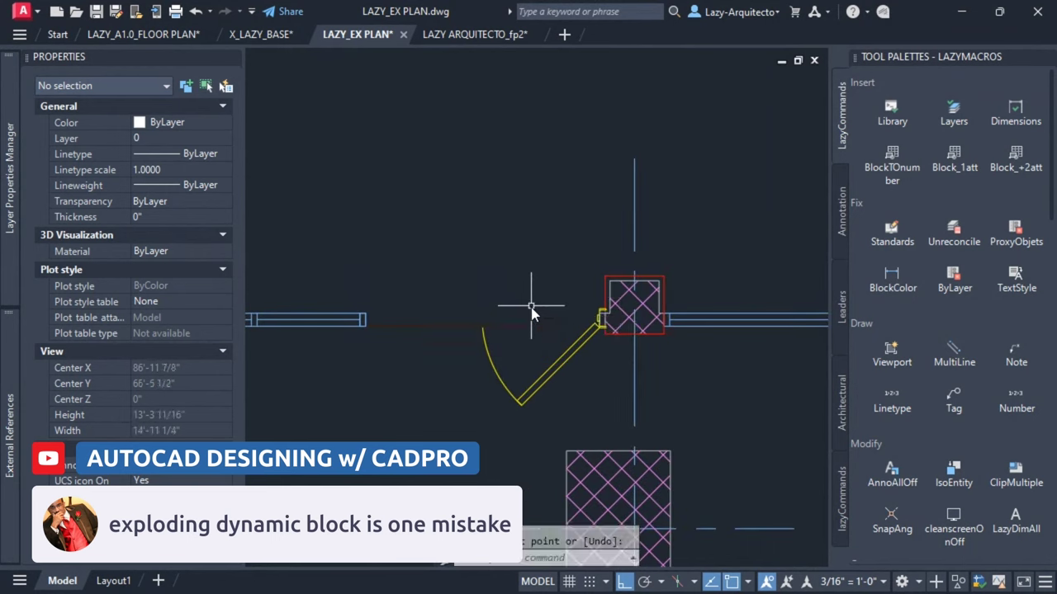
middle_click_drag(585, 372, 620, 371)
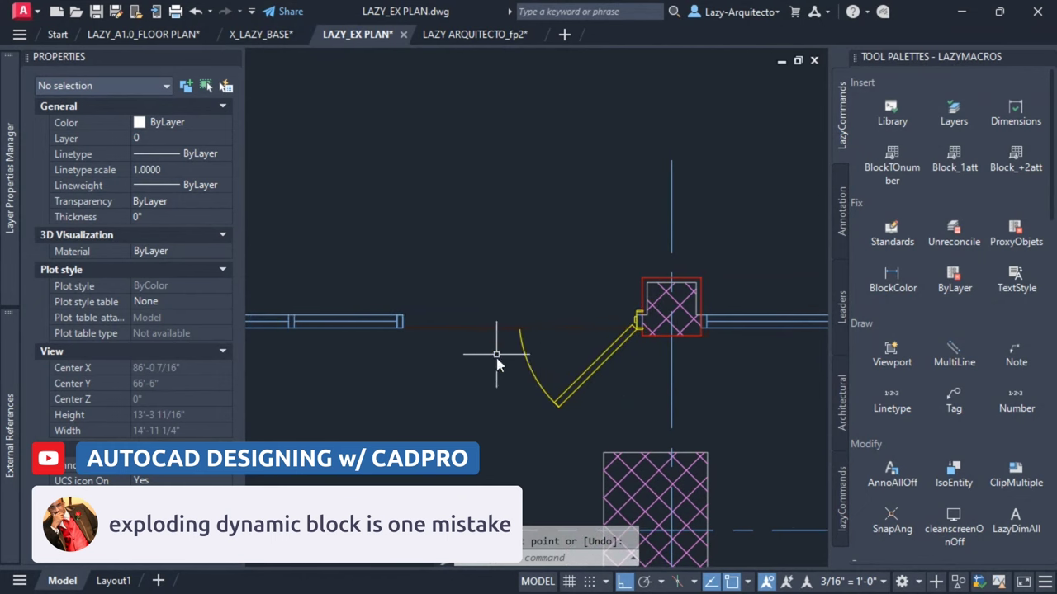
- Mirror the clipped door block, anchoring the mirror line at the swing arc's tip
left_click(575, 382)
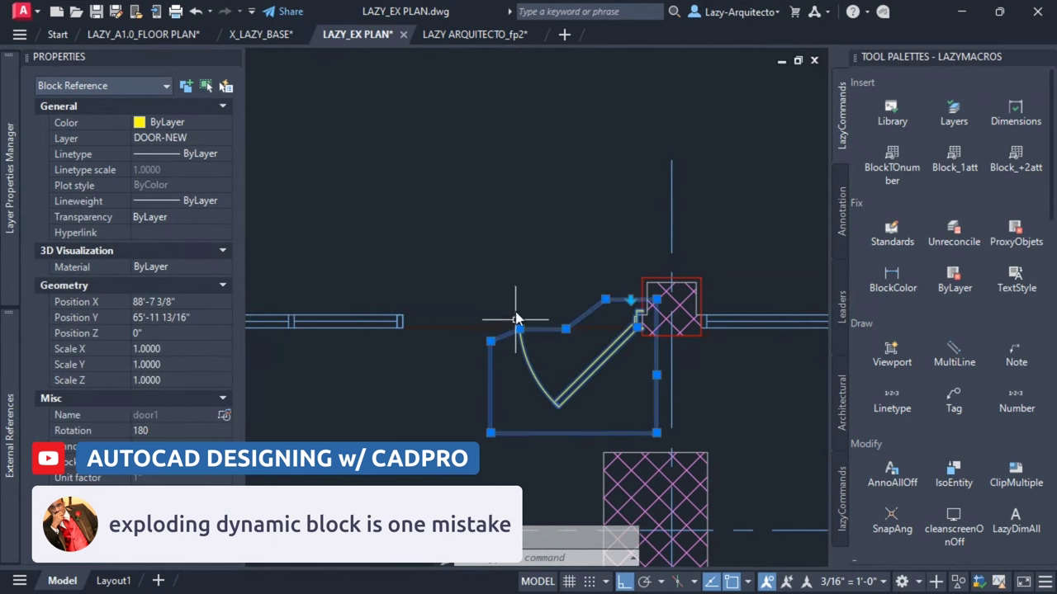
key("Return")
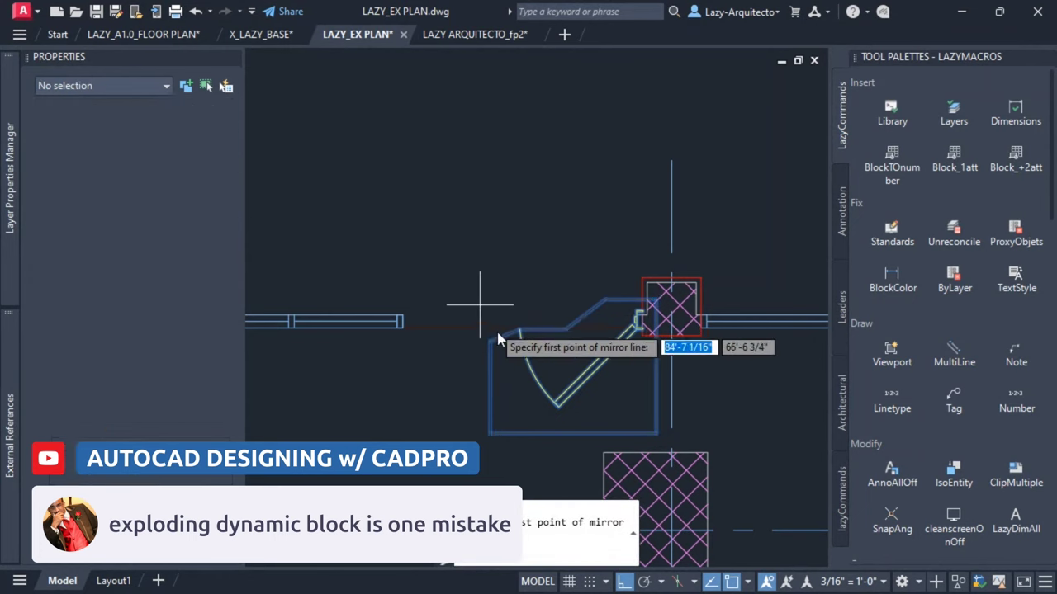
scroll(520, 330, "up", 4)
left_click(529, 310)
scroll(526, 272, "down", 6)
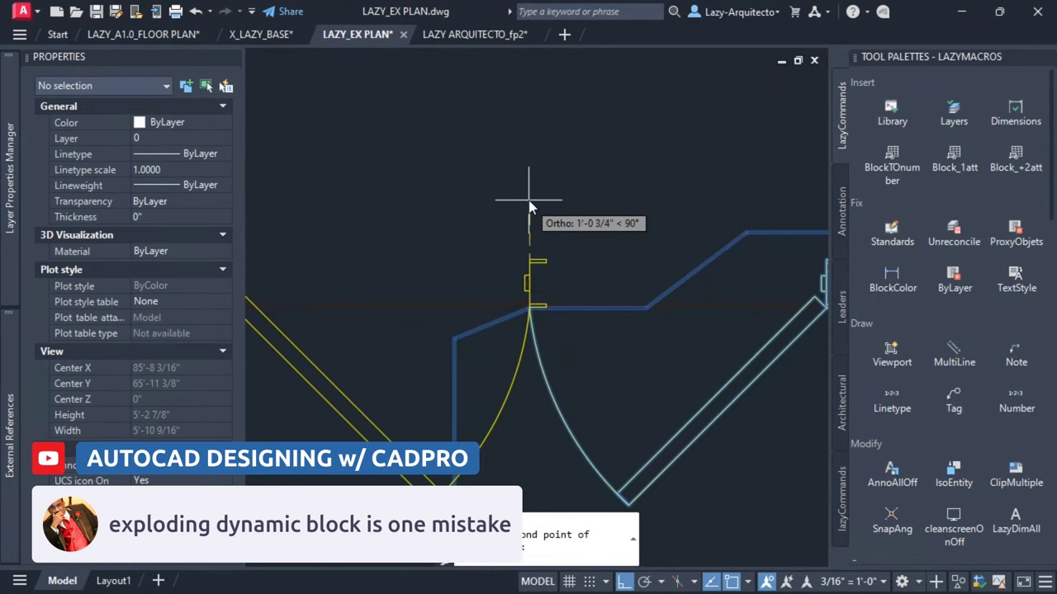